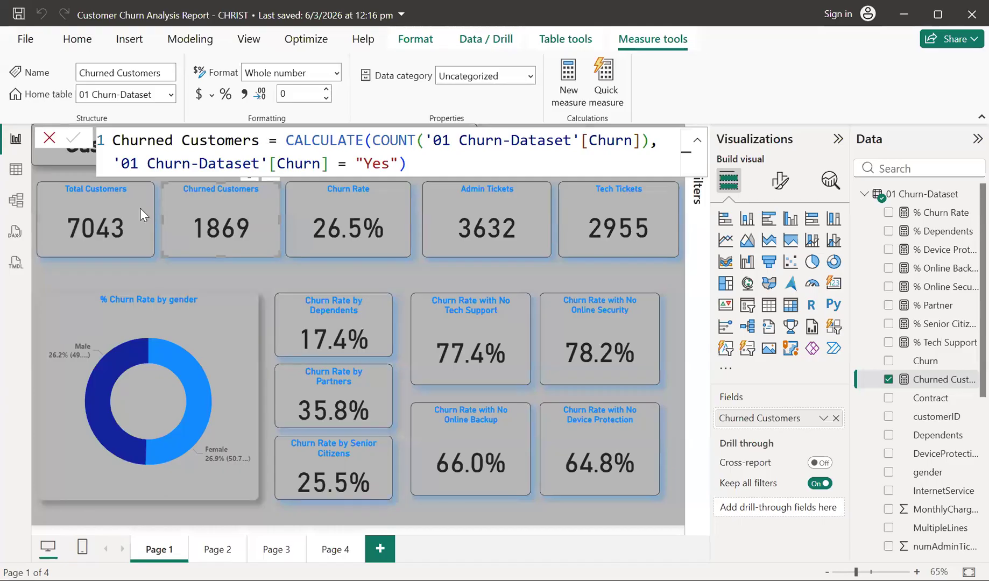
Step: Close the open measure formula and set the Churned Customers card's callout display units to Thousands
{"action": "left_click", "coordinate": [50, 141]}
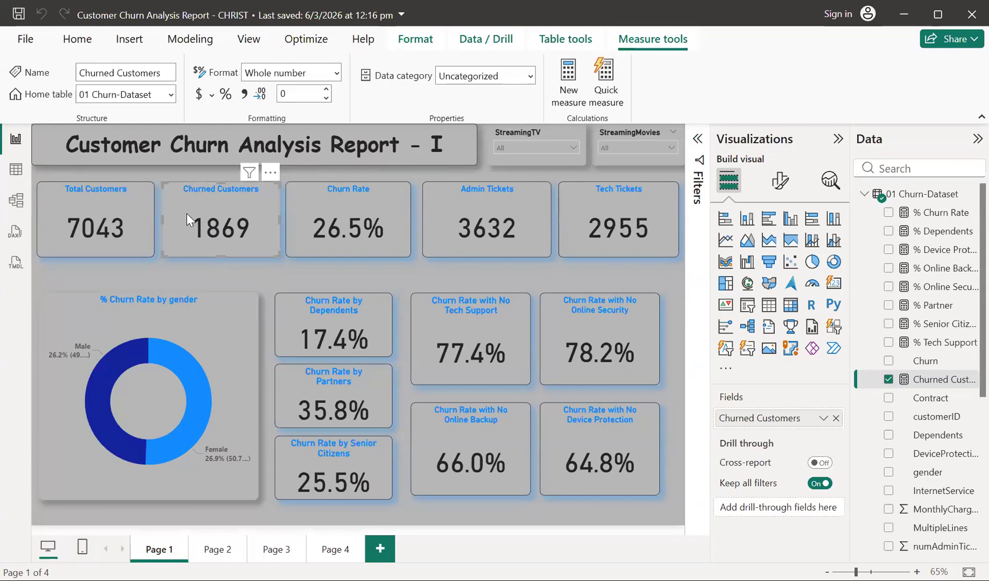
{"action": "left_click", "coordinate": [771, 184]}
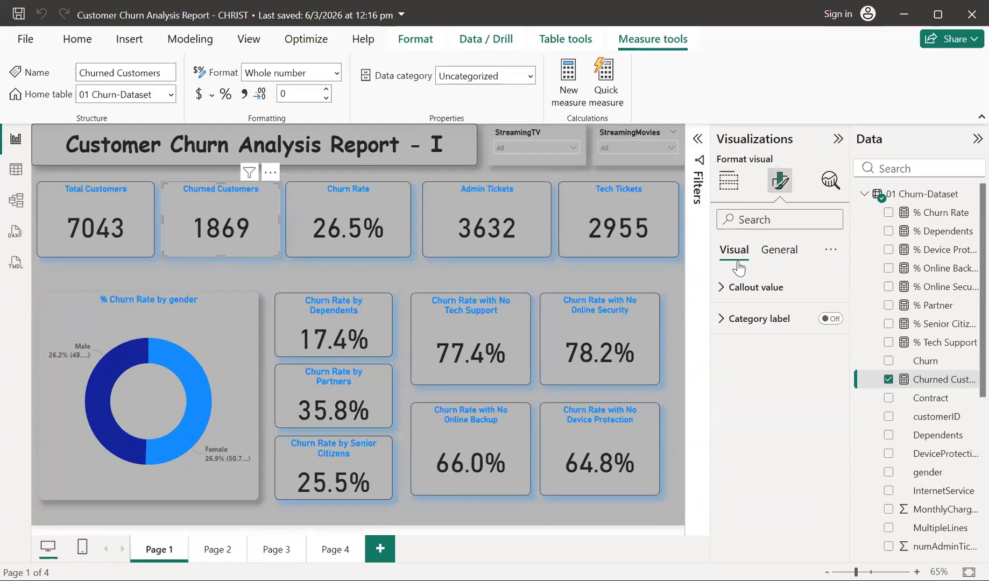
{"action": "left_click", "coordinate": [725, 290]}
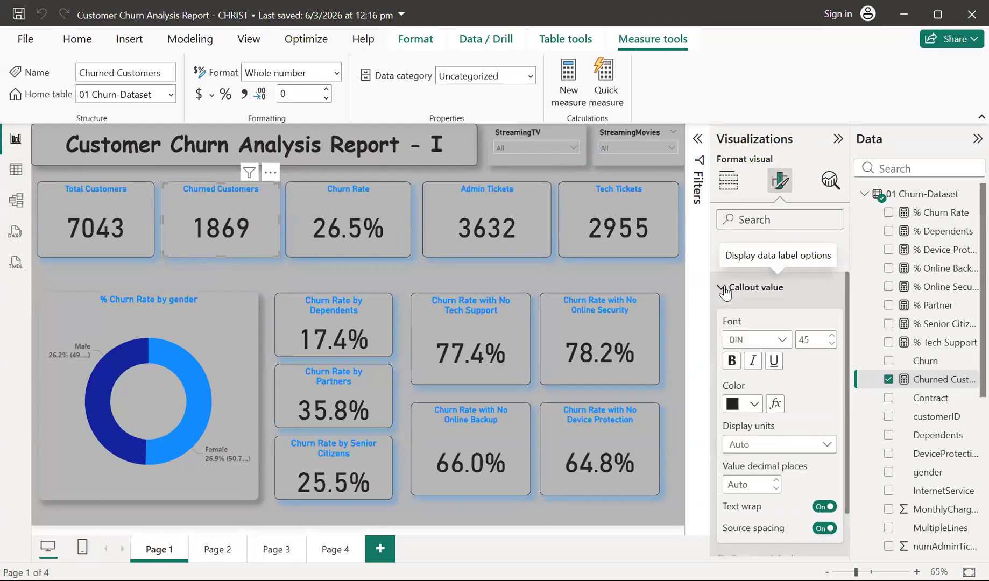
{"action": "left_click", "coordinate": [748, 483]}
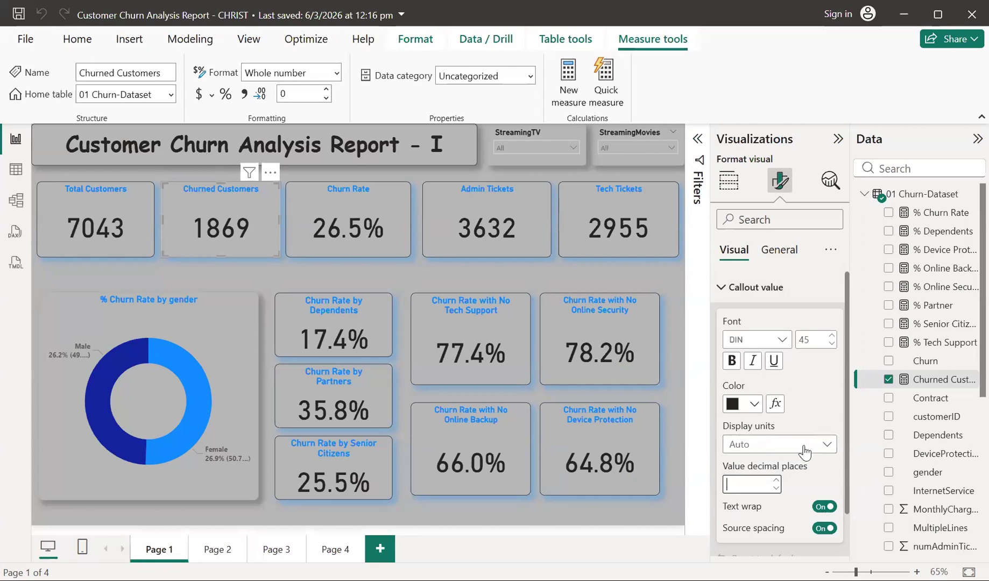
{"action": "left_click", "coordinate": [821, 456]}
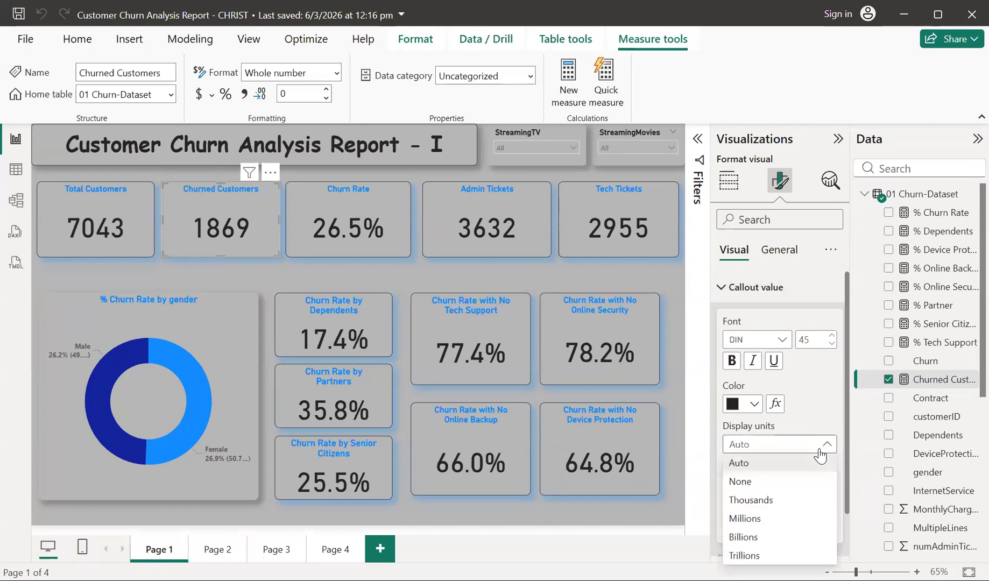
{"action": "left_click", "coordinate": [798, 501]}
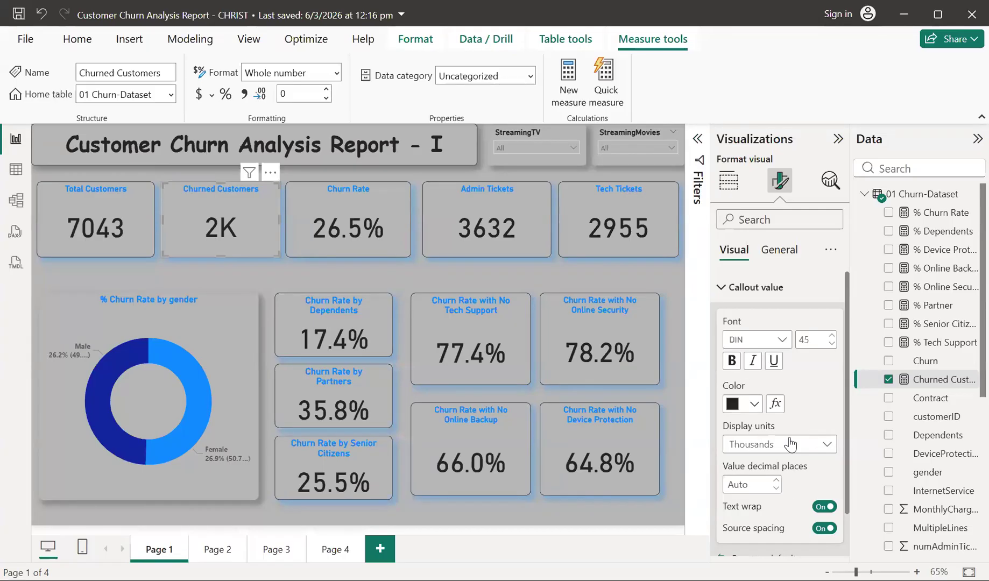
Step: Set the Churned Customers card's display units back to Auto and return to its field settings
{"action": "left_click", "coordinate": [799, 451]}
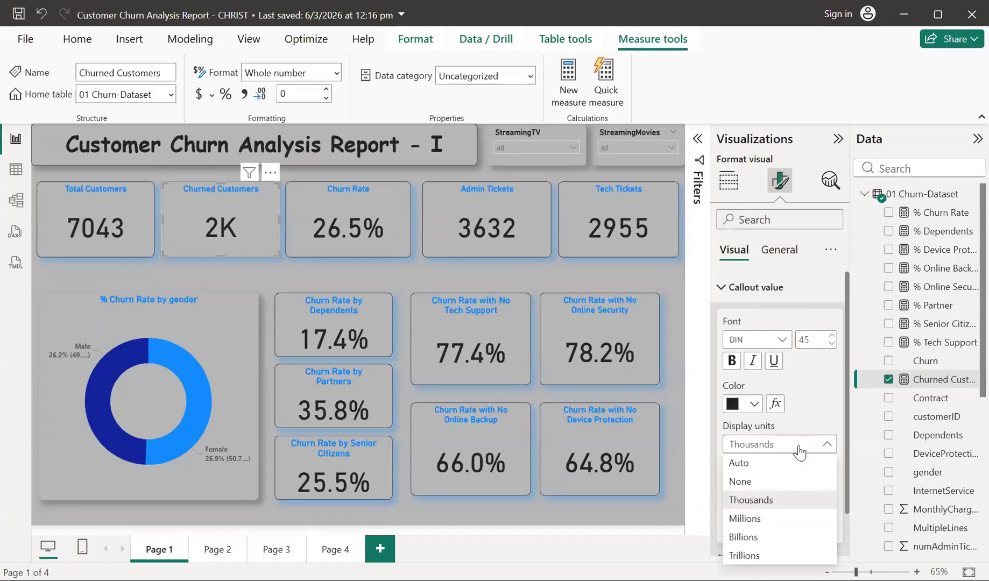
{"action": "left_click", "coordinate": [770, 462]}
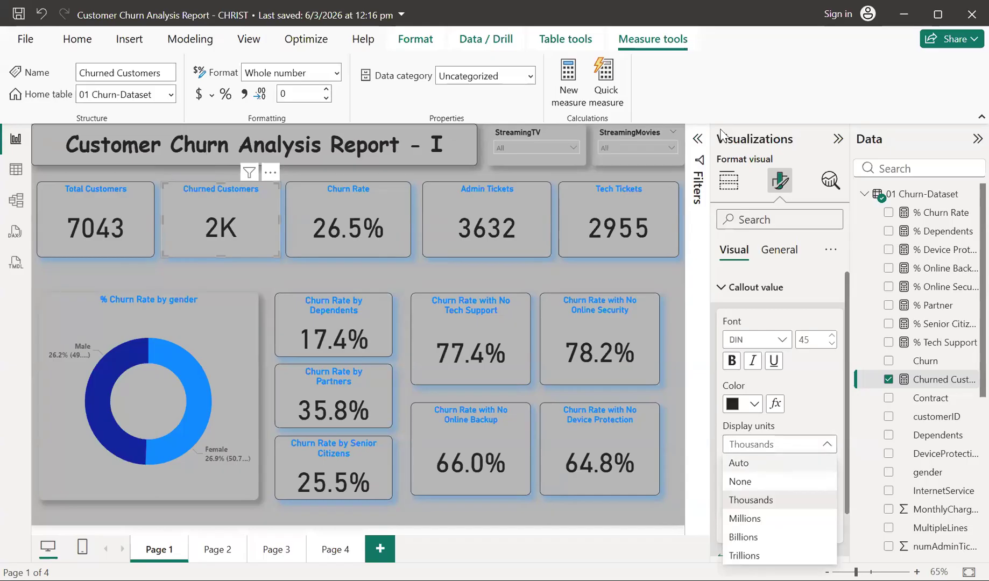
{"action": "left_click", "coordinate": [736, 183]}
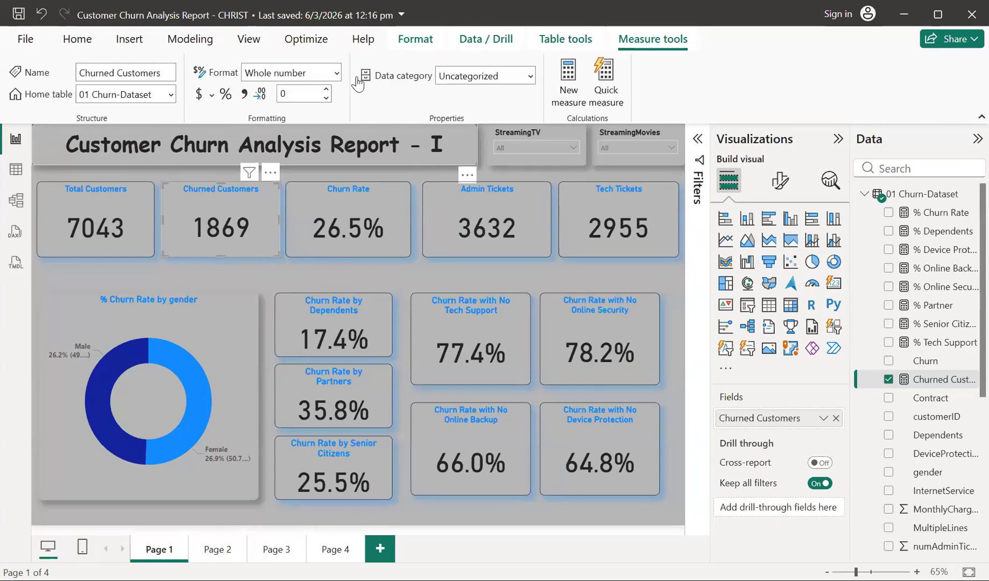
Step: Review the DAX formula of the % Churn Rate measure and close it without changes
{"action": "left_click", "coordinate": [922, 218]}
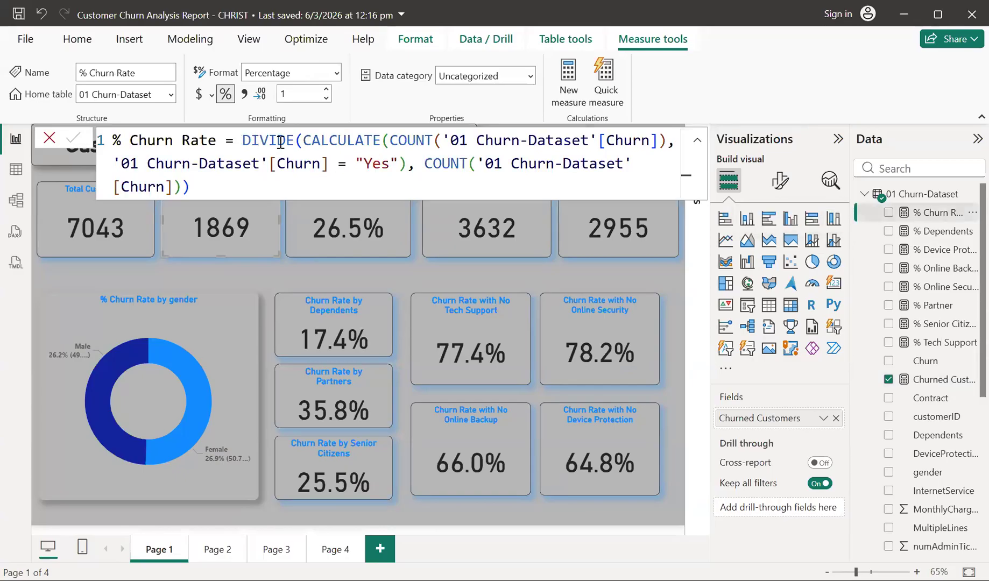
{"action": "left_click", "coordinate": [224, 187]}
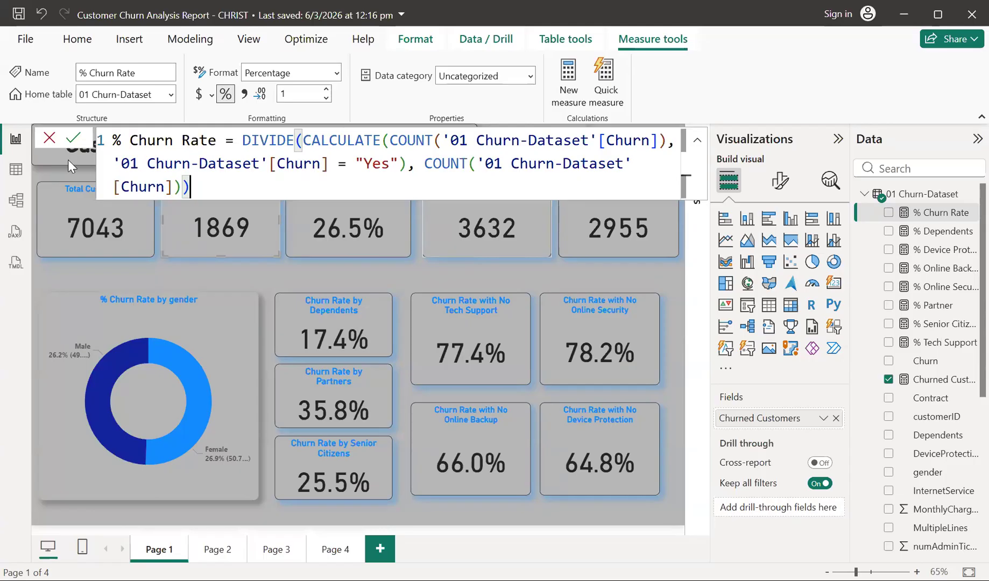
{"action": "left_click", "coordinate": [455, 255]}
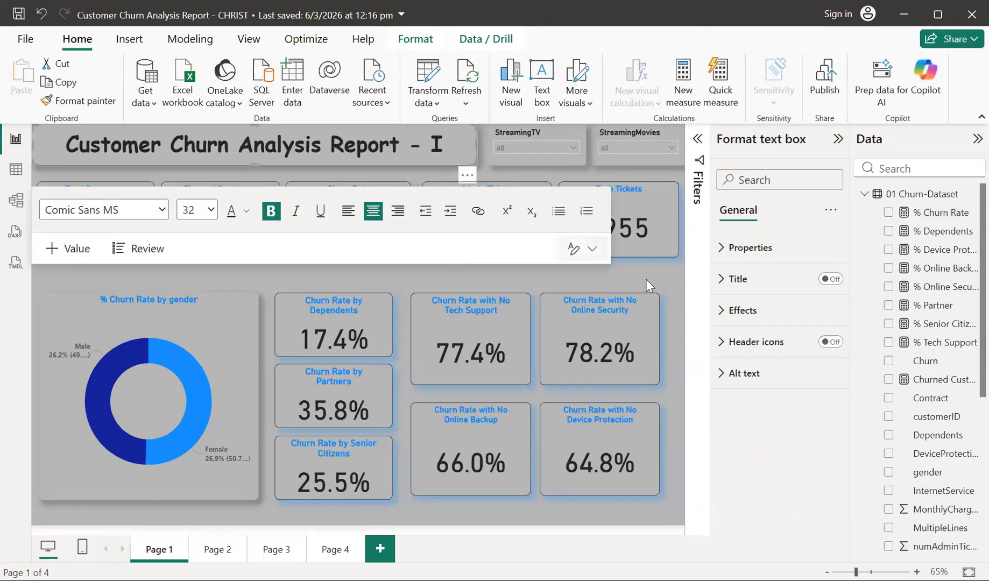
{"action": "left_click", "coordinate": [646, 279]}
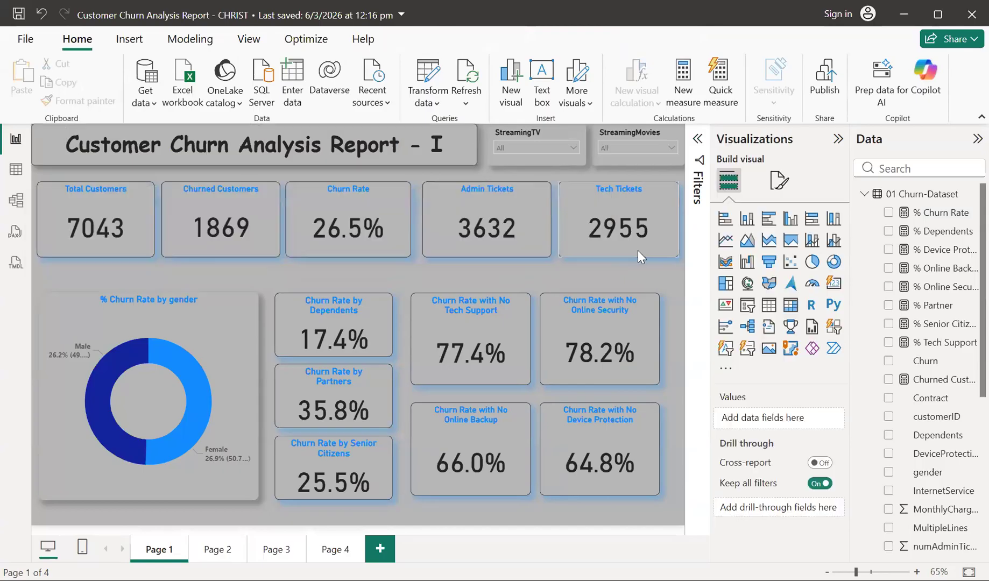
Step: Check which fields feed the Admin Tickets and Tech Tickets cards, and look at the underlying data table
{"action": "left_click", "coordinate": [535, 241]}
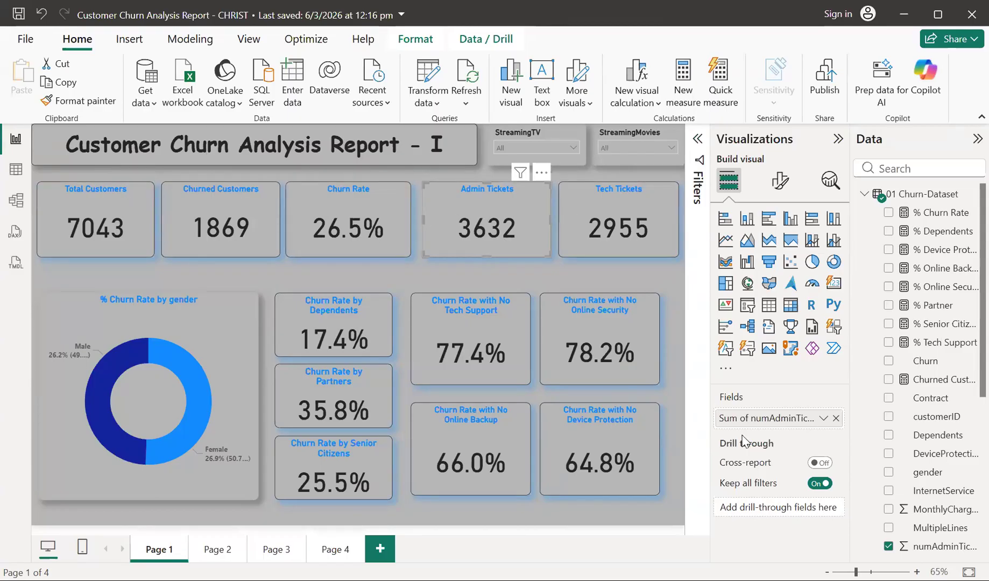
{"action": "left_click", "coordinate": [573, 230]}
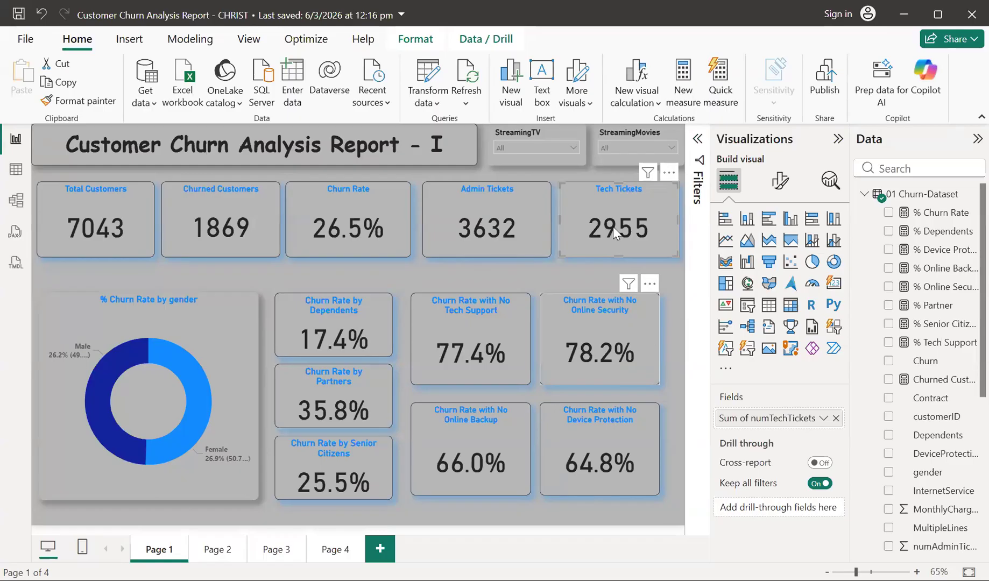
{"action": "left_click", "coordinate": [679, 390]}
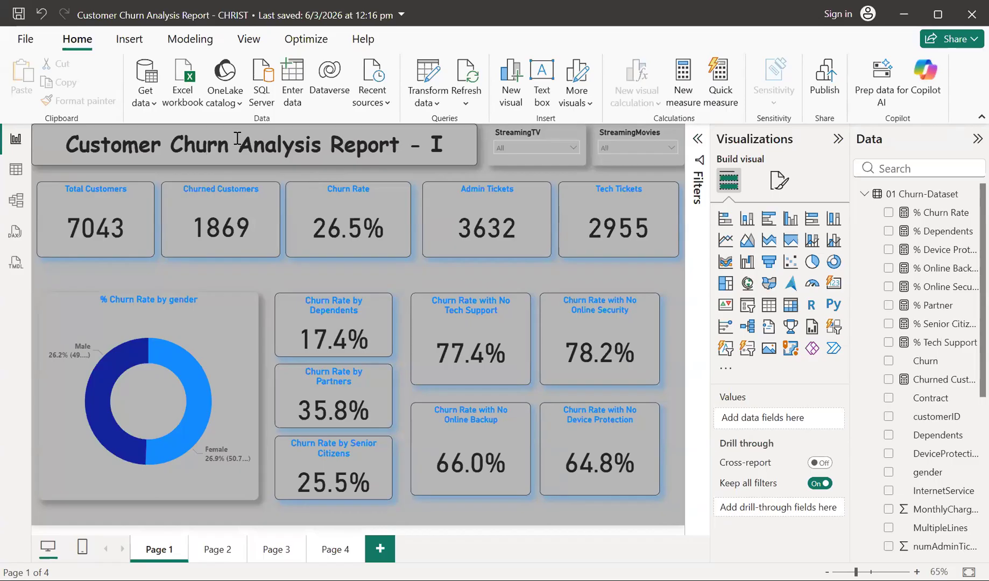
{"action": "left_click", "coordinate": [15, 171]}
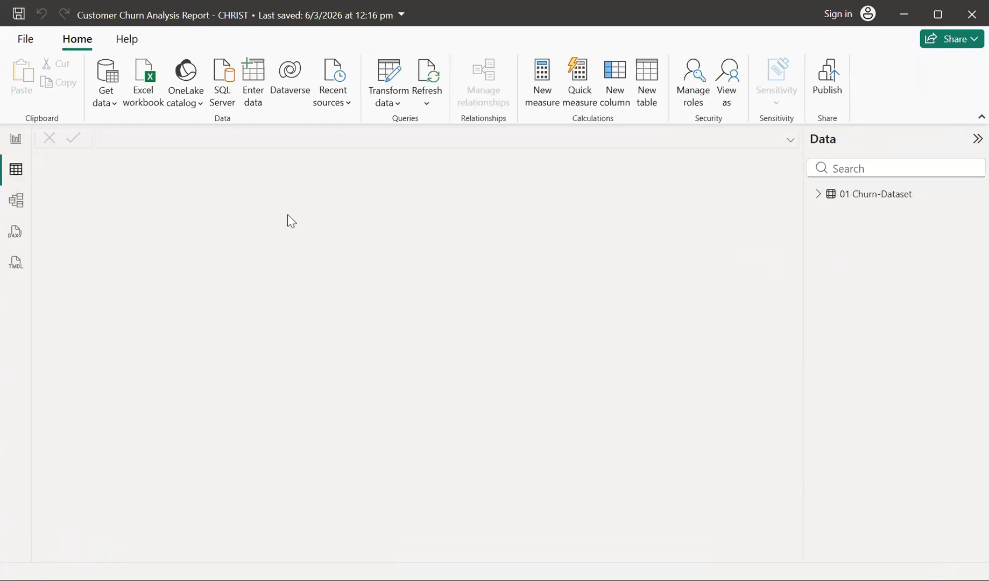
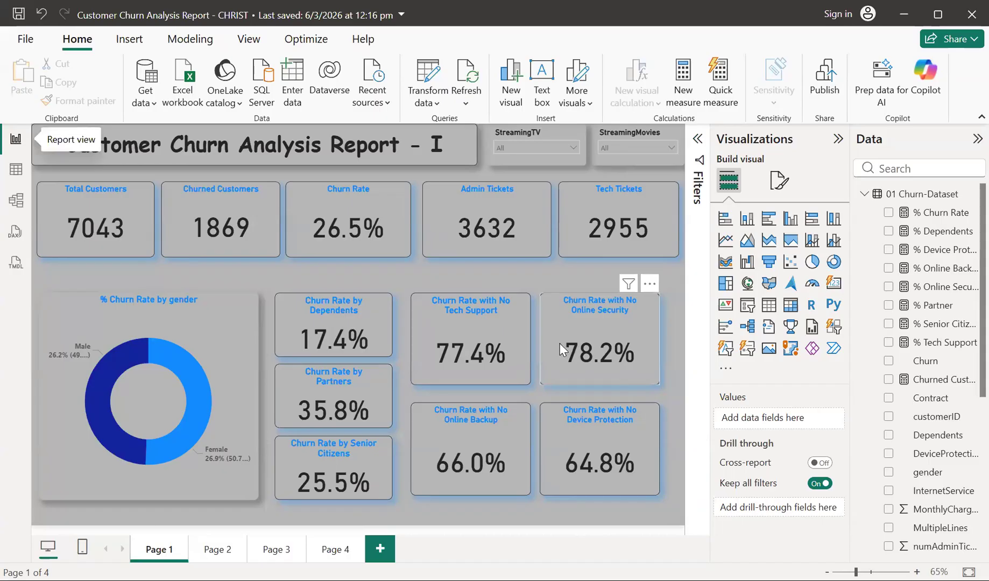
Step: Inspect the no-online-security and no-tech-support churn cards, and examine the % Tech Support measure's formula enlarged
{"action": "left_click", "coordinate": [560, 344]}
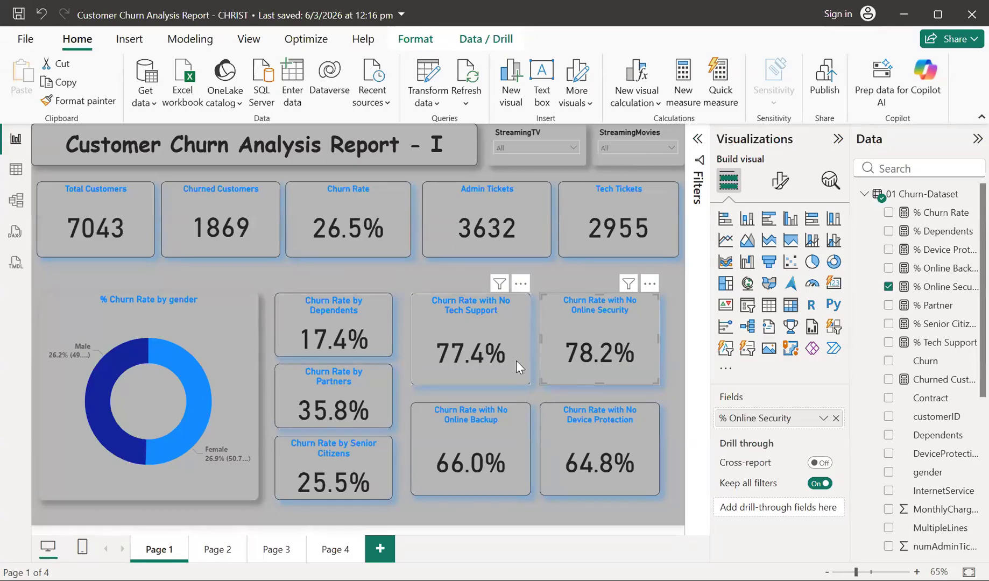
{"action": "left_click", "coordinate": [480, 381]}
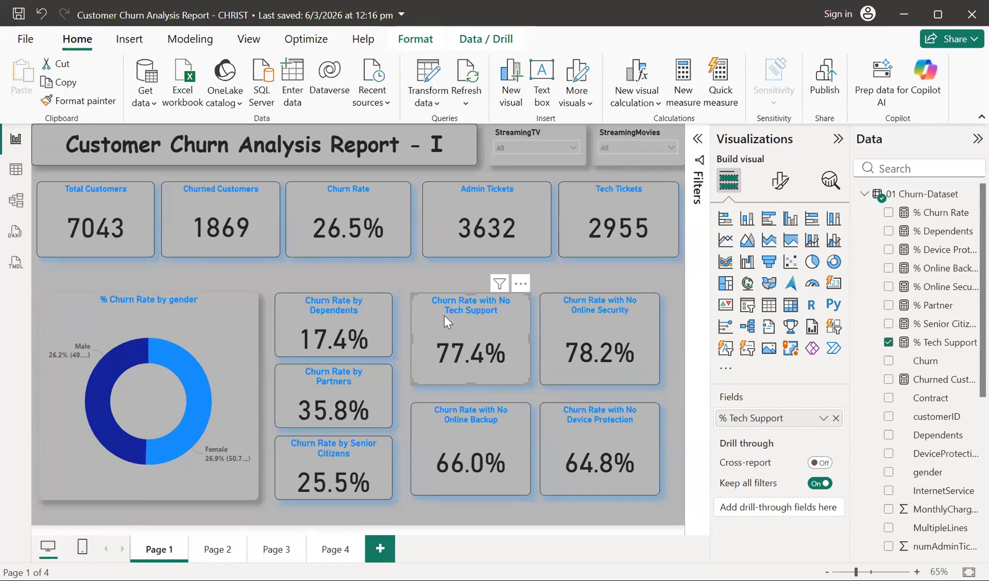
{"action": "left_click", "coordinate": [553, 328]}
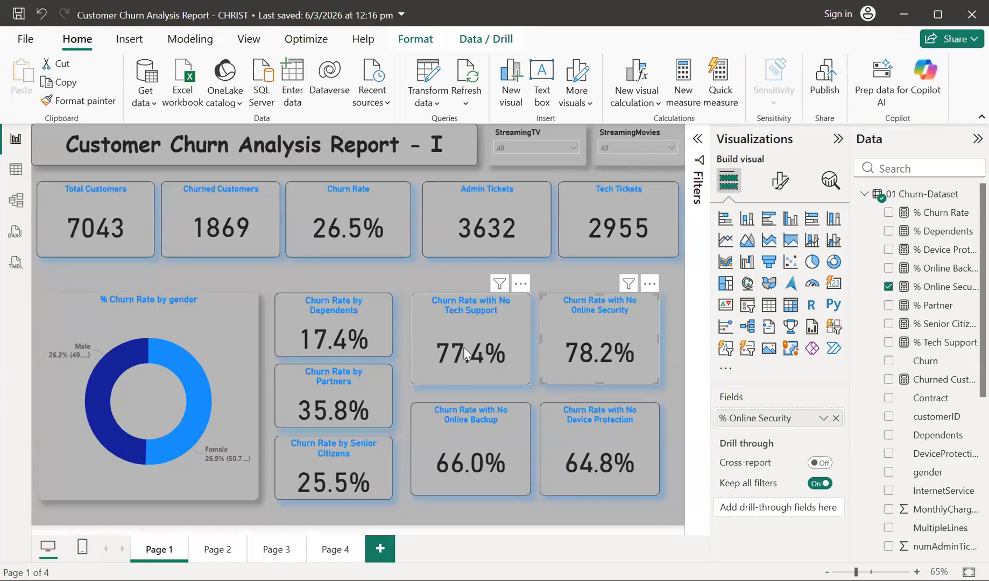
{"action": "left_click", "coordinate": [472, 378]}
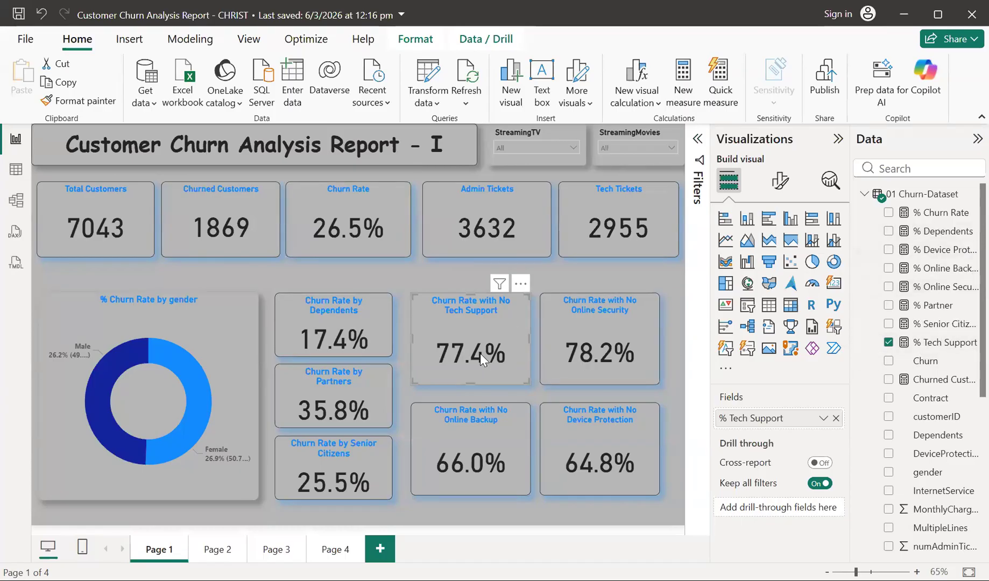
{"action": "left_click", "coordinate": [937, 349]}
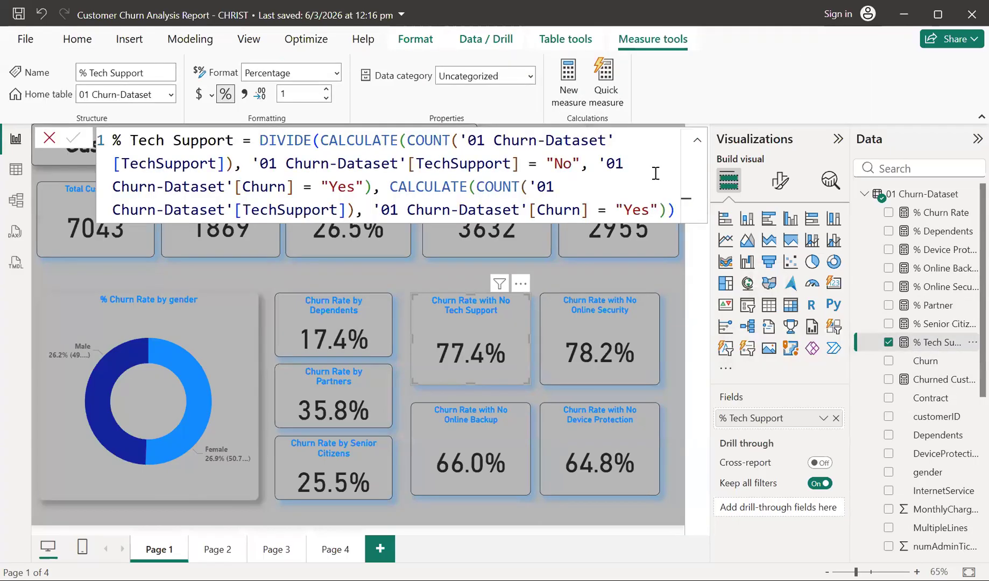
{"action": "scroll", "coordinate": [655, 173], "scroll_direction": "up", "scroll_amount": 4}
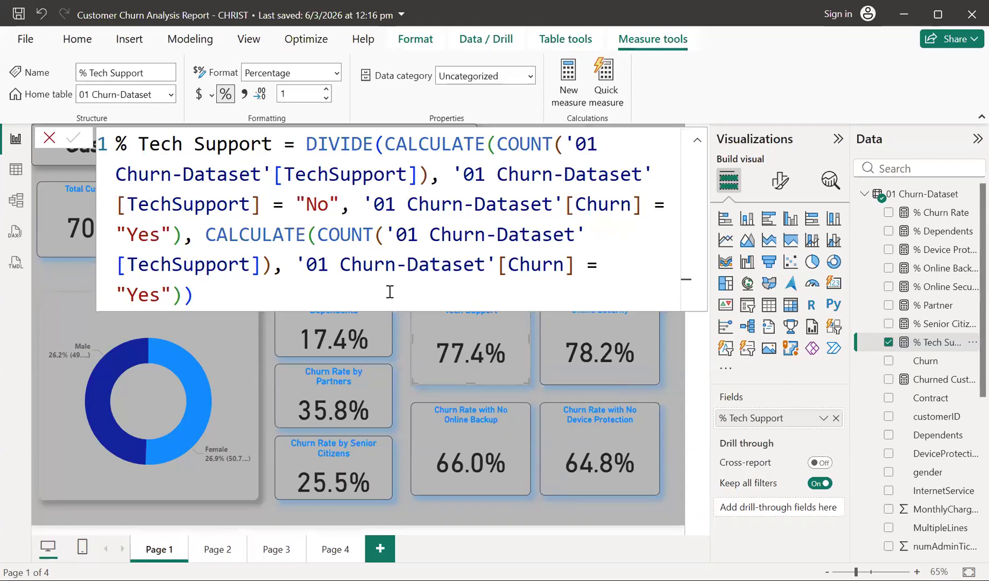
Step: Examine the % Online Security measure's DAX formula behind its card, and close it without changes
{"action": "left_click", "coordinate": [545, 334]}
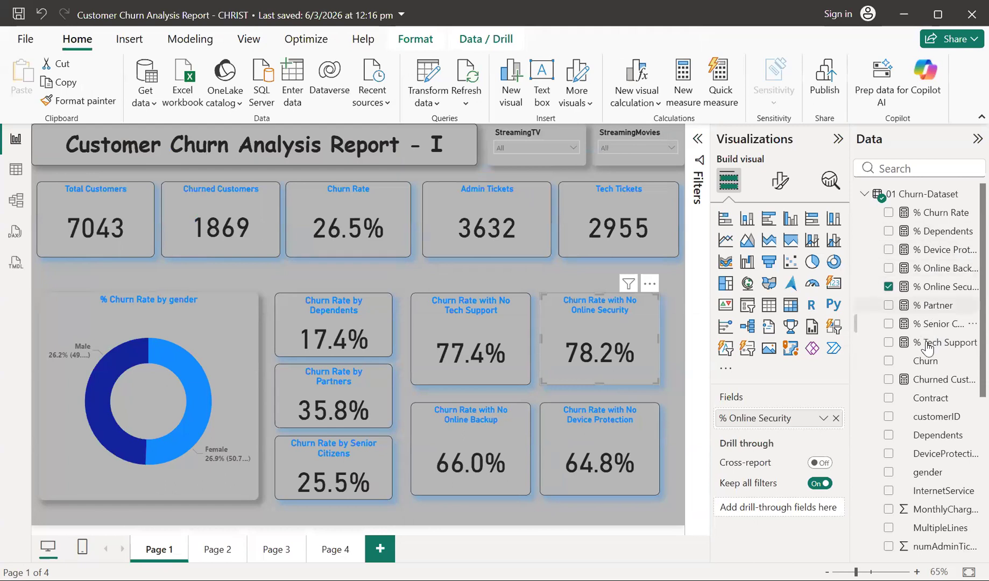
{"action": "left_click", "coordinate": [935, 288]}
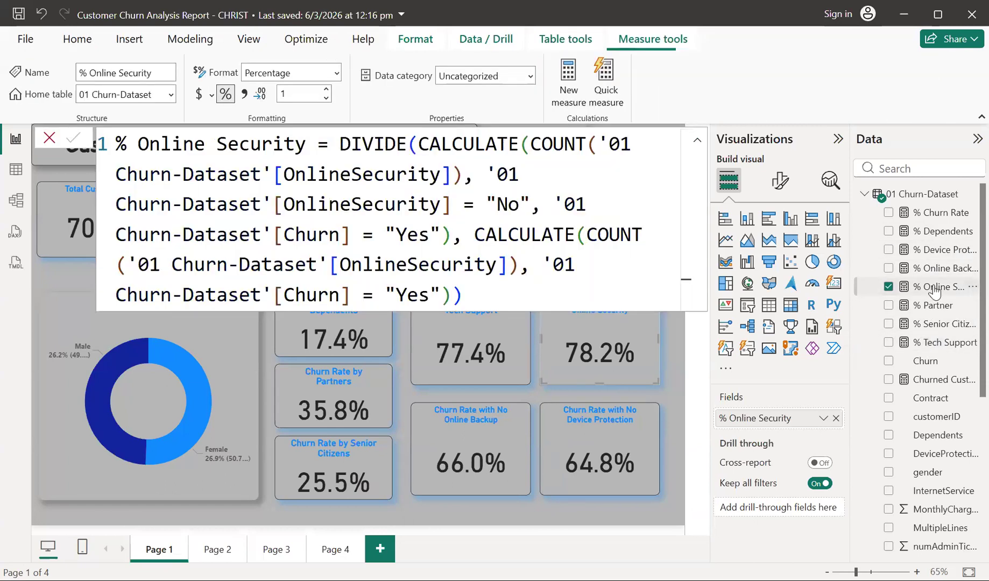
{"action": "left_click", "coordinate": [510, 288]}
{"action": "scroll", "coordinate": [509, 286], "scroll_direction": "down", "scroll_amount": 2}
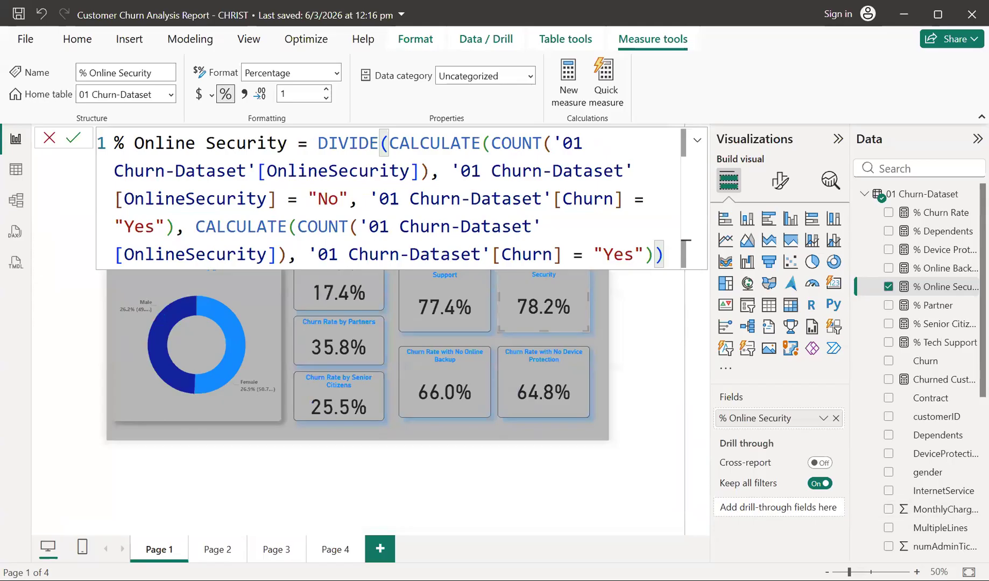
{"action": "left_click", "coordinate": [917, 571]}
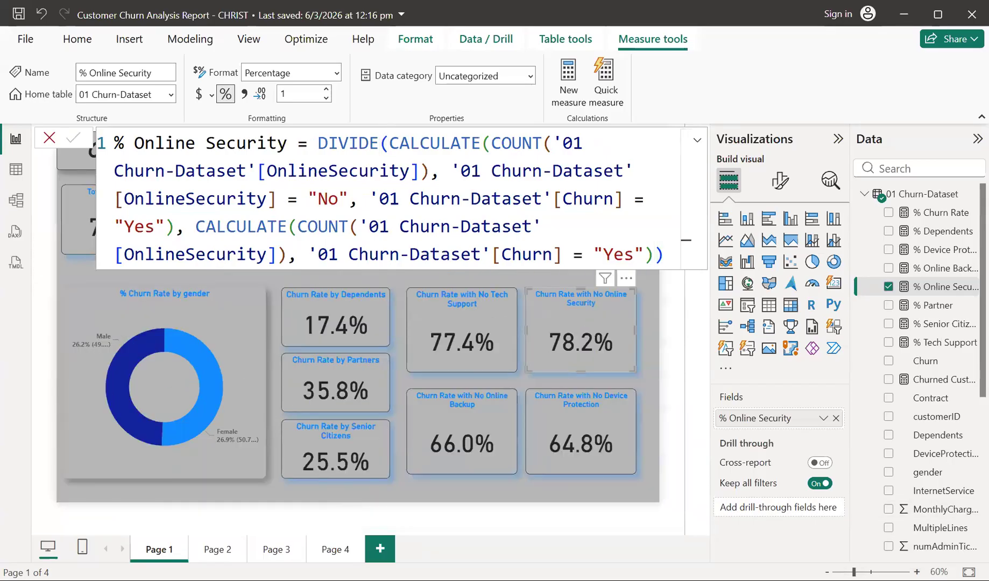
{"action": "left_click_drag", "start_coordinate": [854, 572], "coordinate": [855, 572]}
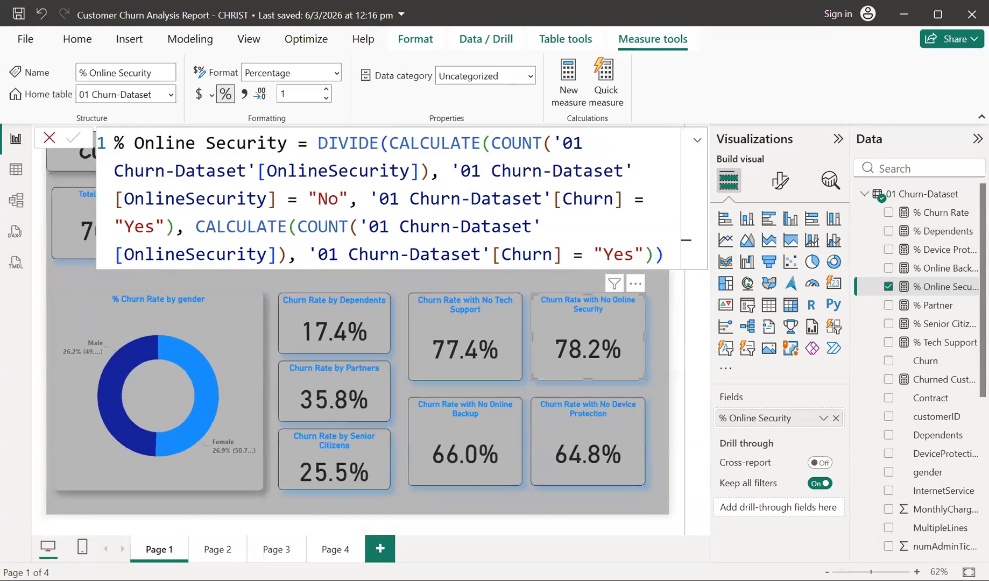
{"action": "left_click_drag", "start_coordinate": [854, 572], "coordinate": [855, 572]}
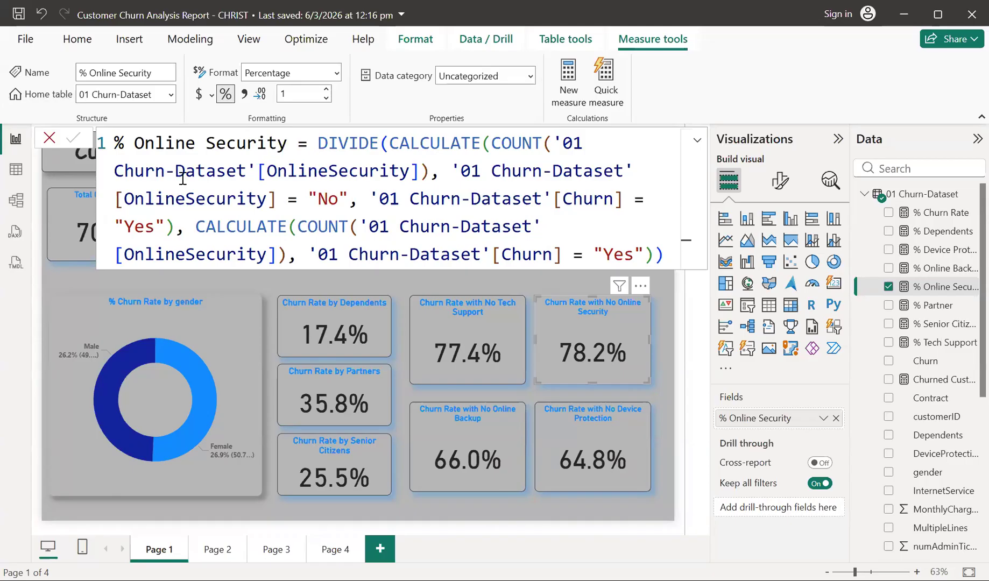
{"action": "left_click", "coordinate": [49, 140]}
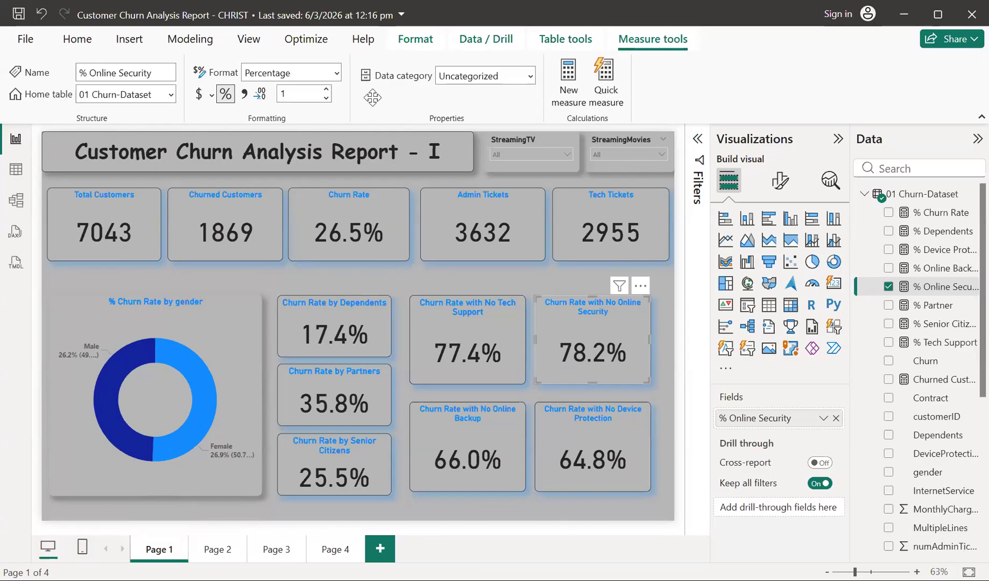
Step: Browse all columns of the 01 Churn-Dataset table from end to end
{"action": "left_click", "coordinate": [84, 32]}
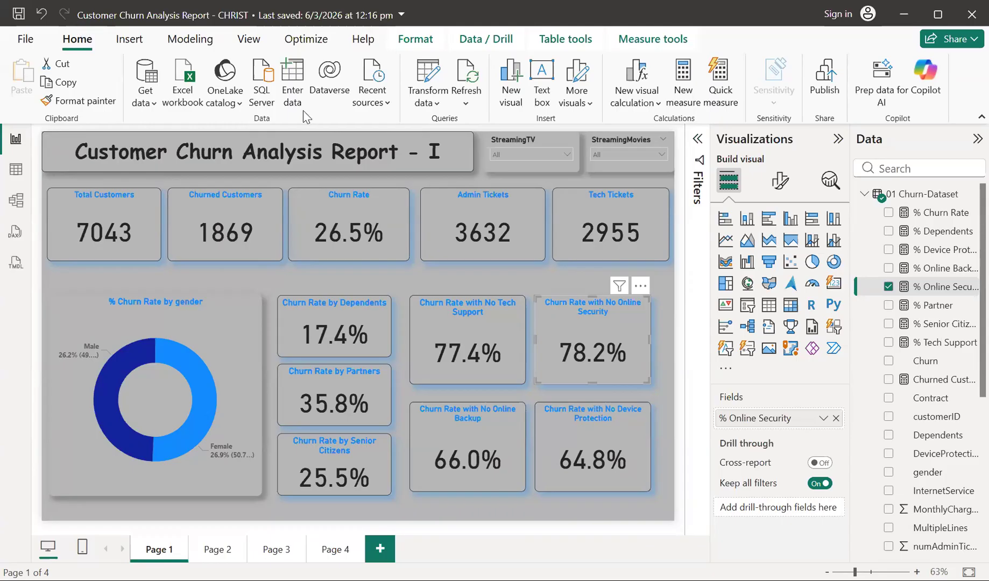
{"action": "left_click", "coordinate": [17, 170]}
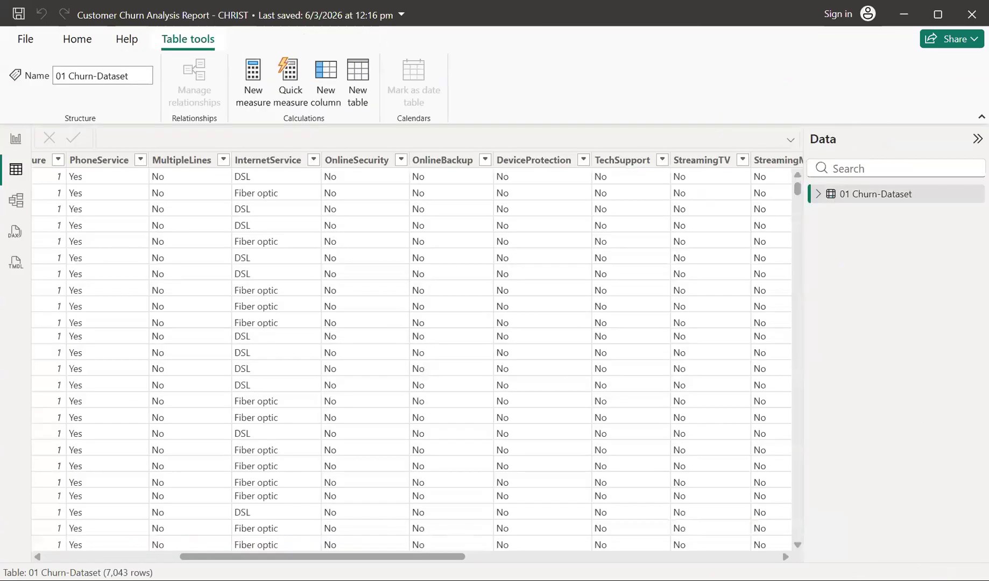
{"action": "scroll", "coordinate": [412, 356], "scroll_direction": "right", "scroll_amount": 10}
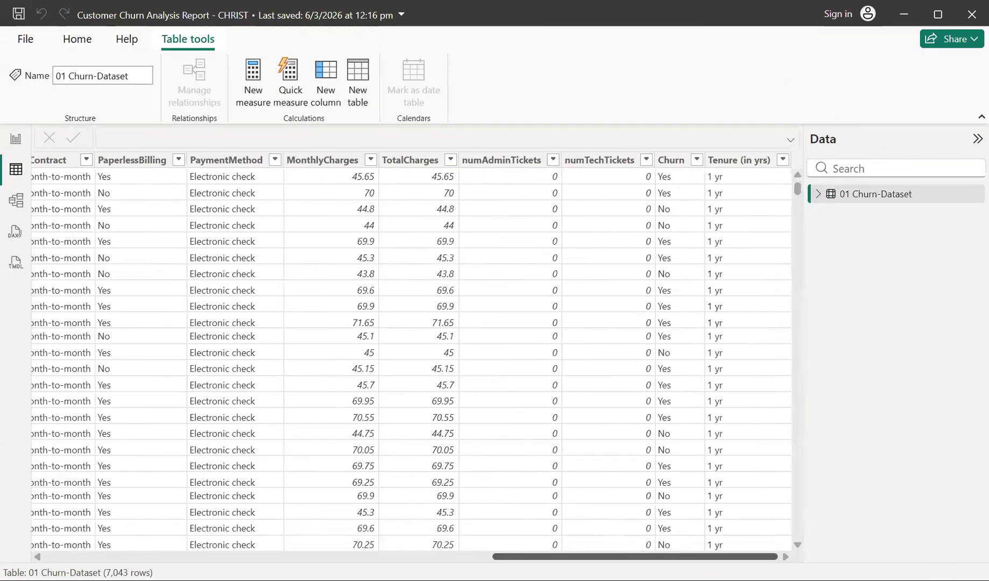
{"action": "scroll", "coordinate": [412, 355], "scroll_direction": "left", "scroll_amount": 15}
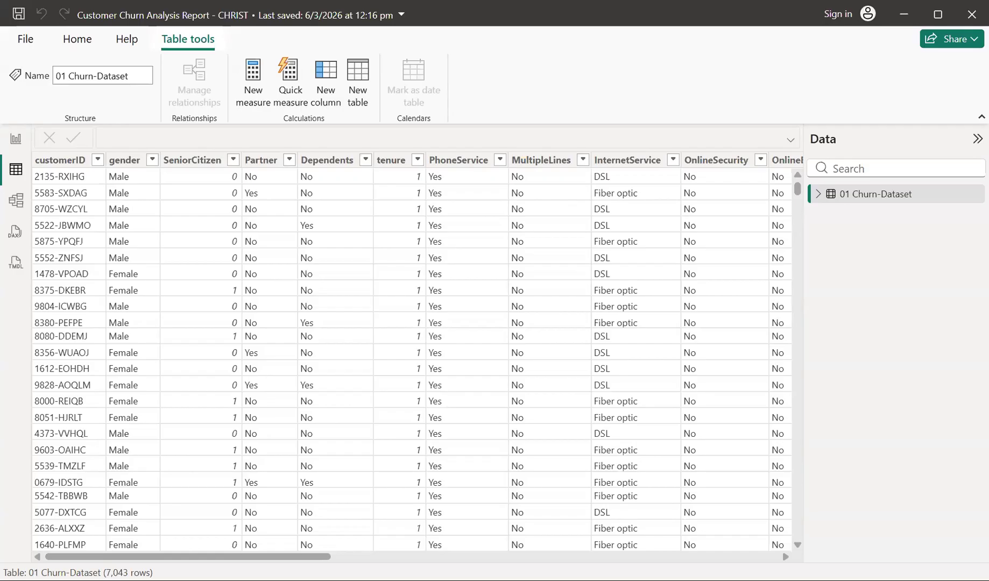
Step: Return to the first report page, enlarge the % Churn Rate by gender donut chart, and inspect its fields and format settings
{"action": "left_click", "coordinate": [15, 141]}
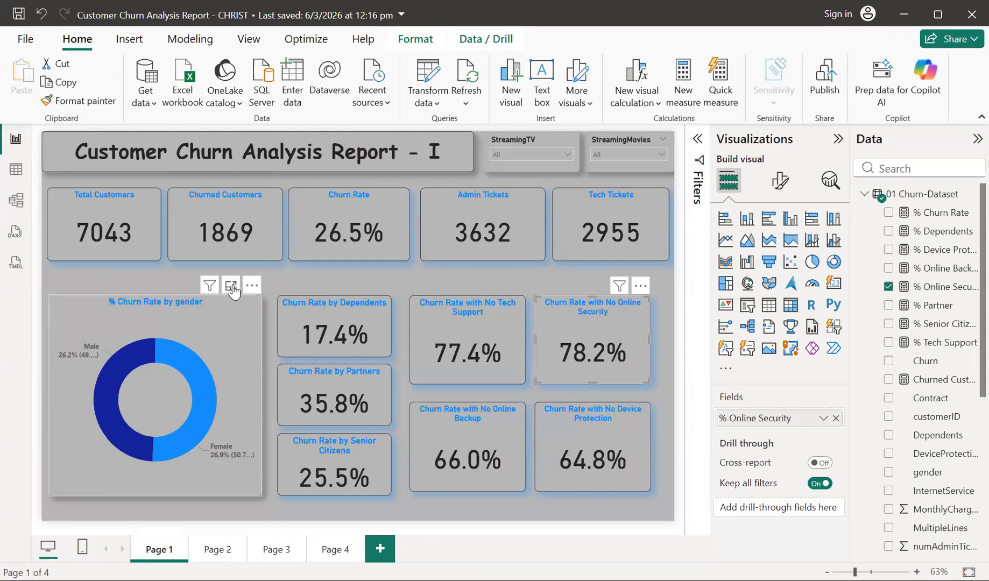
{"action": "left_click", "coordinate": [231, 286]}
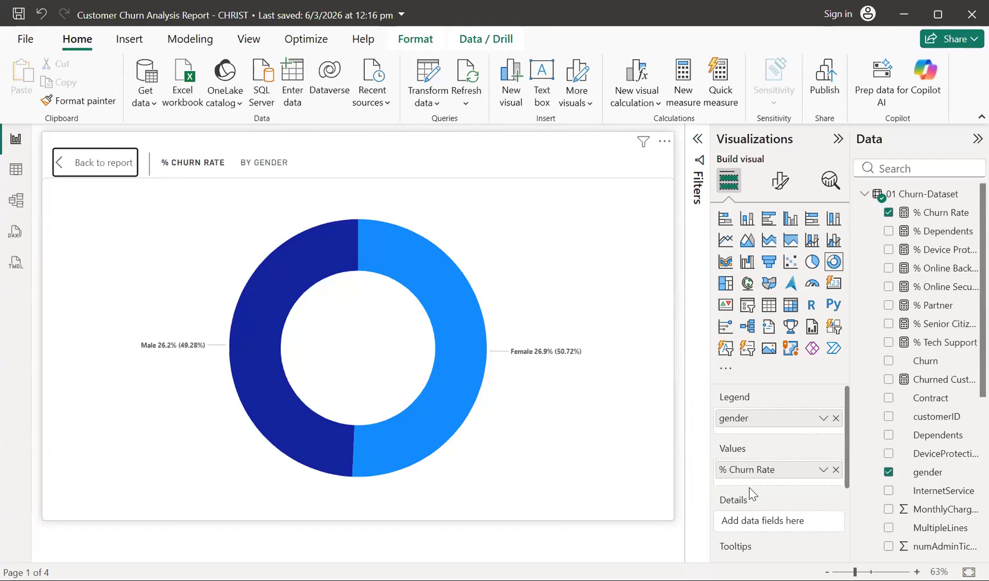
{"action": "left_click", "coordinate": [781, 182]}
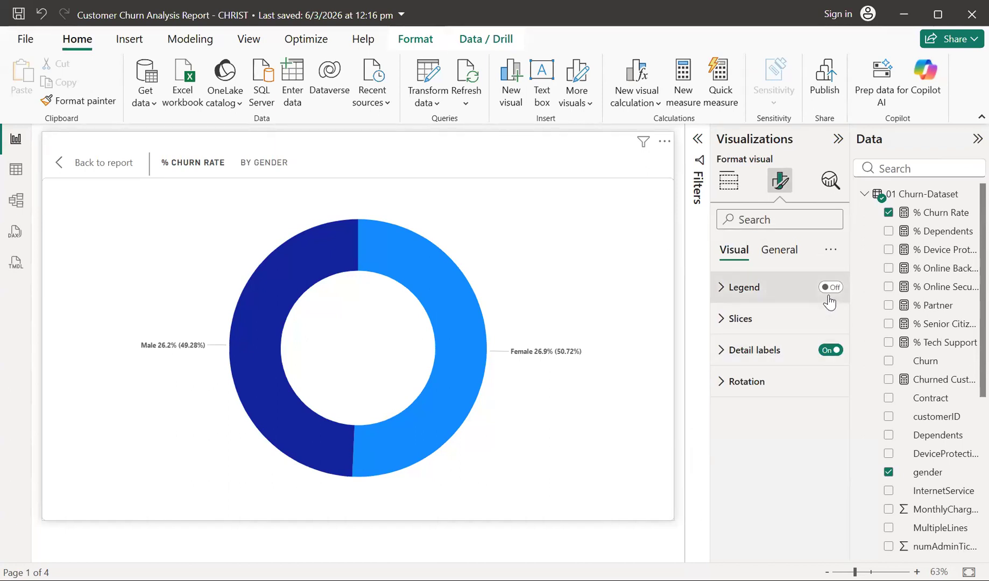
Step: Try the detail label contents "Data value, percent of total" on the donut chart, restore "All detail labels", and leave the enlarged view
{"action": "left_click", "coordinate": [728, 365]}
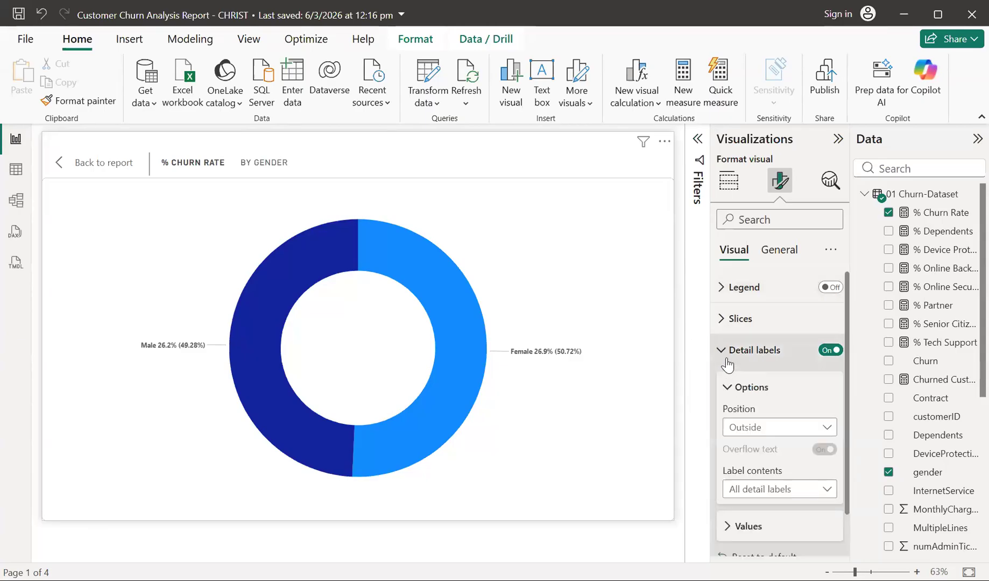
{"action": "left_click", "coordinate": [826, 491]}
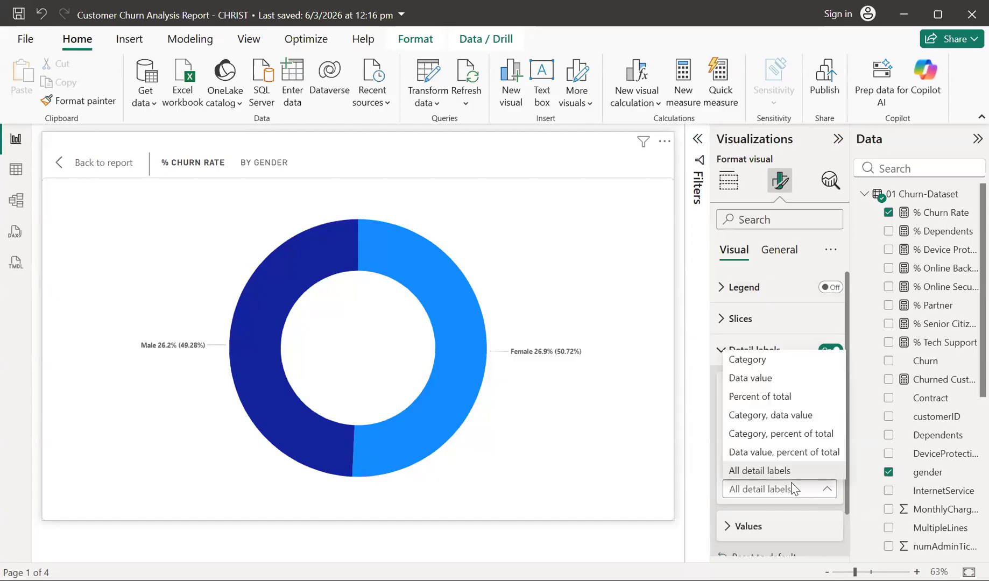
{"action": "left_click", "coordinate": [771, 454]}
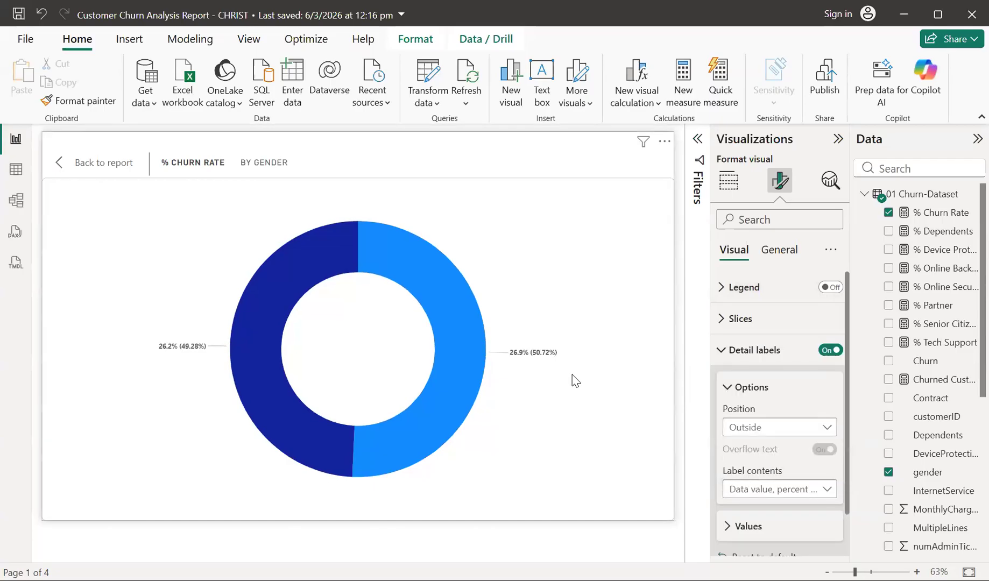
{"action": "left_click", "coordinate": [830, 492]}
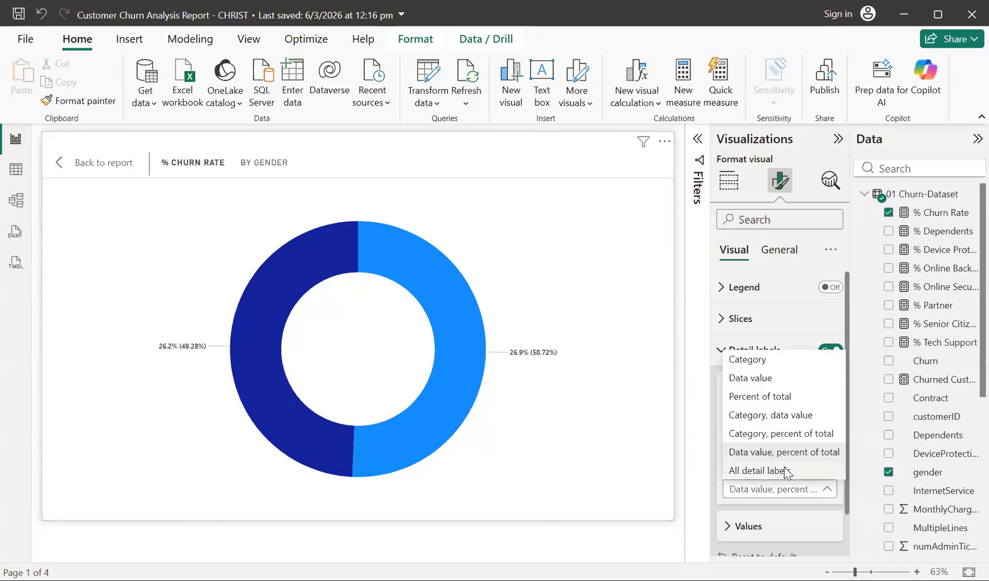
{"action": "left_click", "coordinate": [787, 471]}
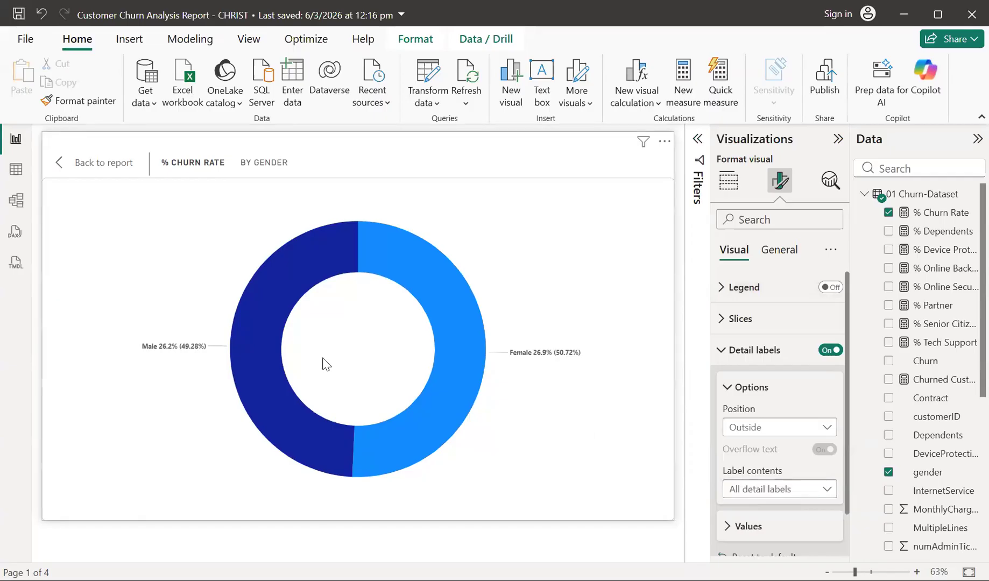
{"action": "left_click", "coordinate": [733, 351]}
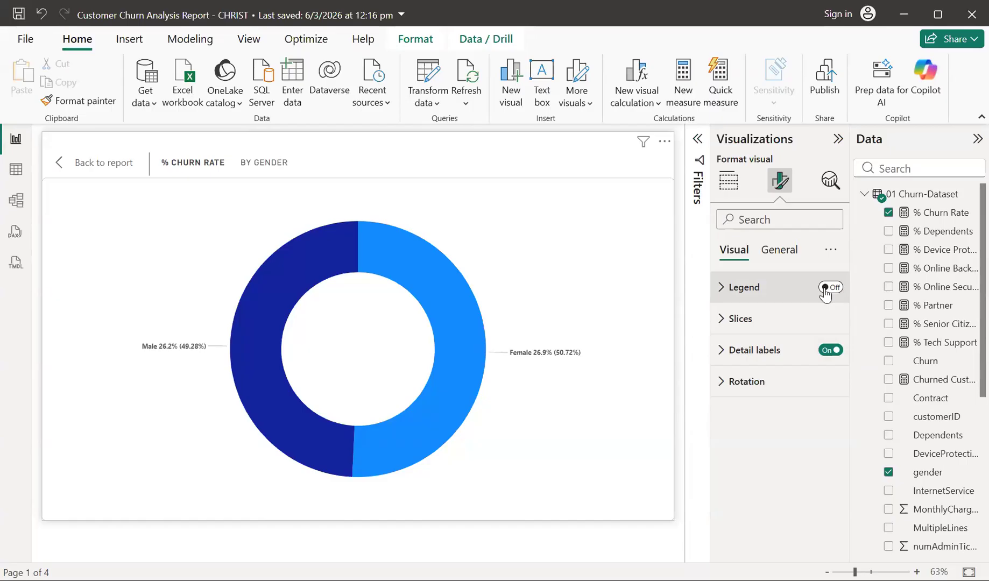
{"action": "left_click", "coordinate": [90, 167]}
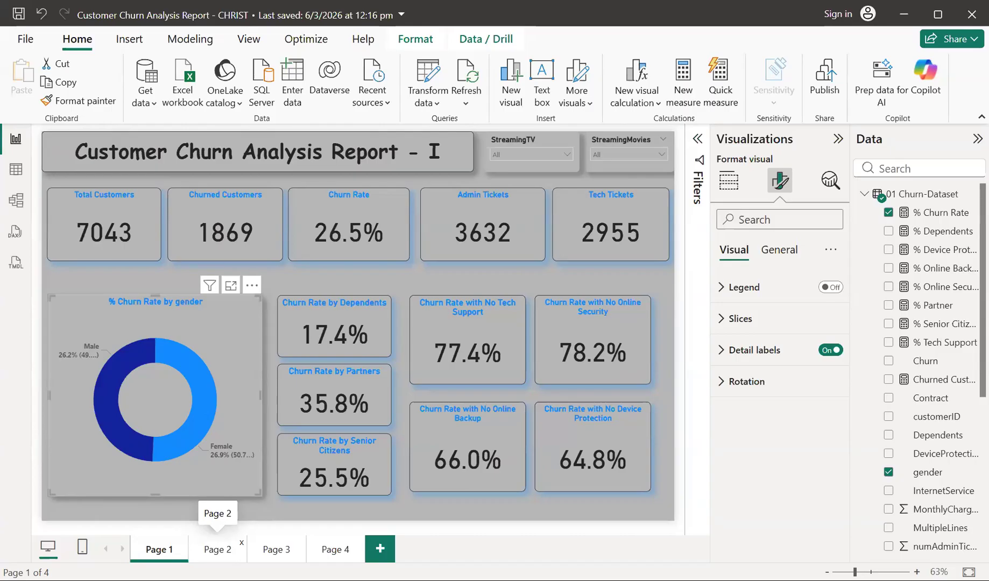
Step: Examine the Churn Rate by InternetService chart on Page 2 enlarged, including the Fiber optic column's details
{"action": "left_click", "coordinate": [217, 549]}
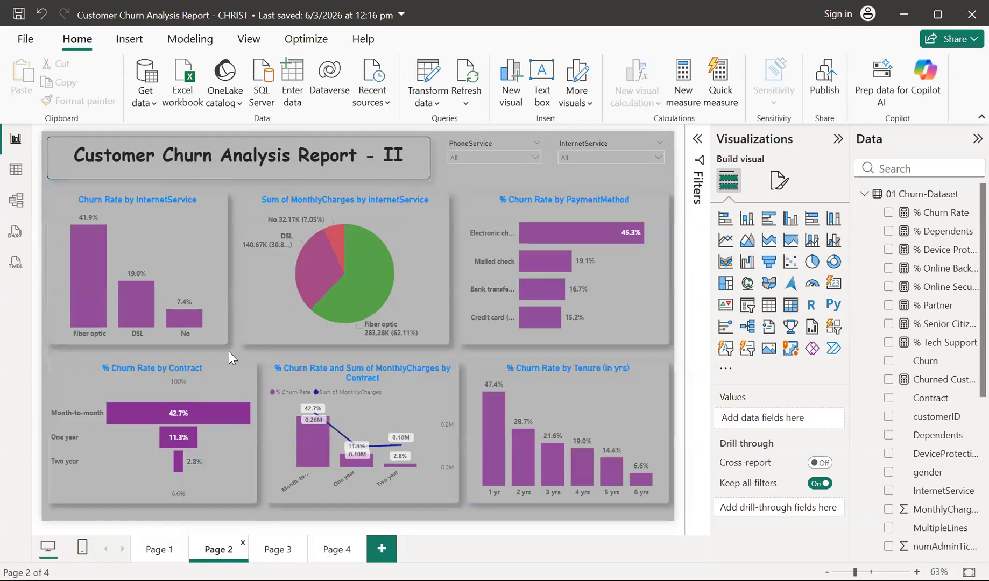
{"action": "left_click", "coordinate": [838, 140]}
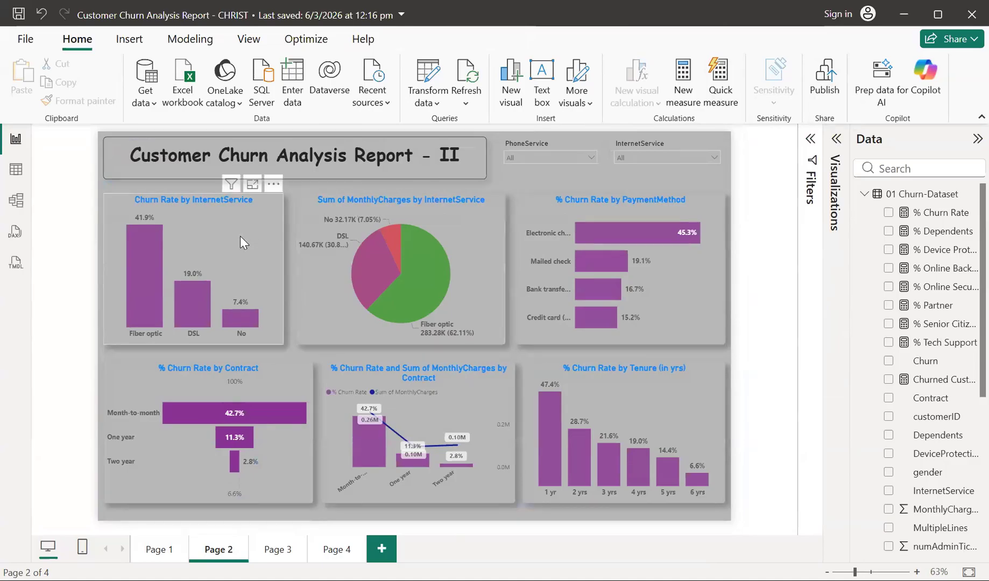
{"action": "left_click", "coordinate": [253, 184]}
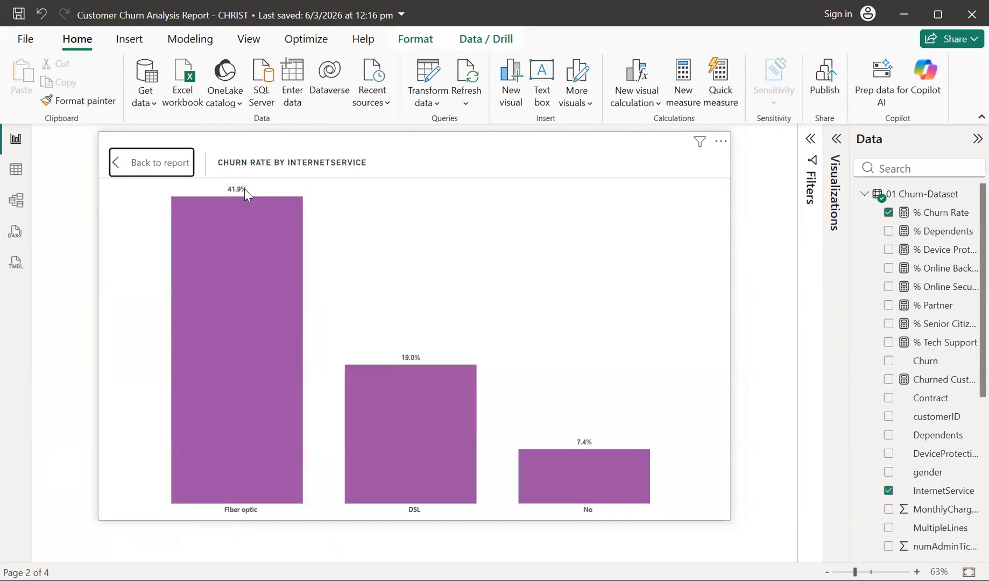
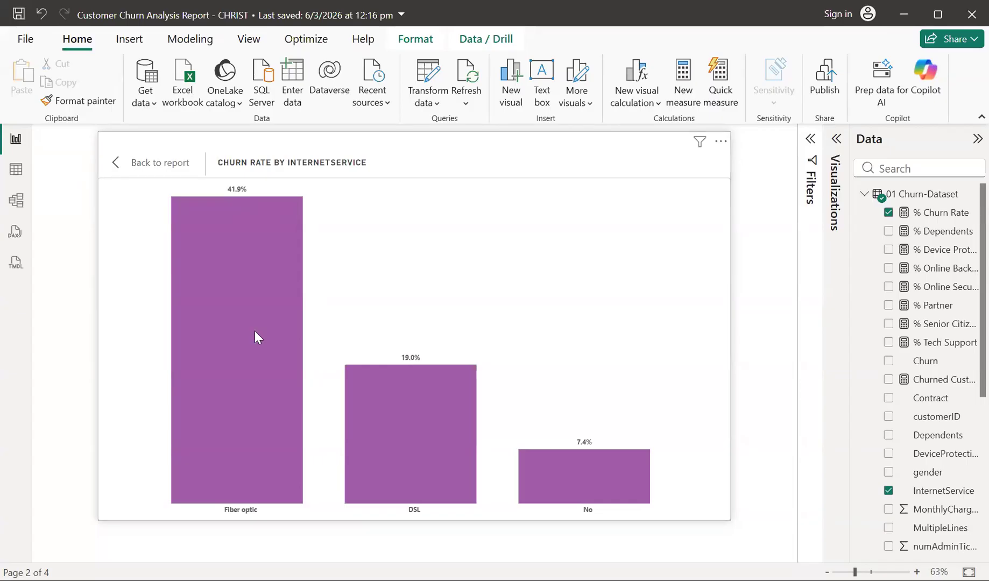
{"action": "mouse_move", "coordinate": [255, 332]}
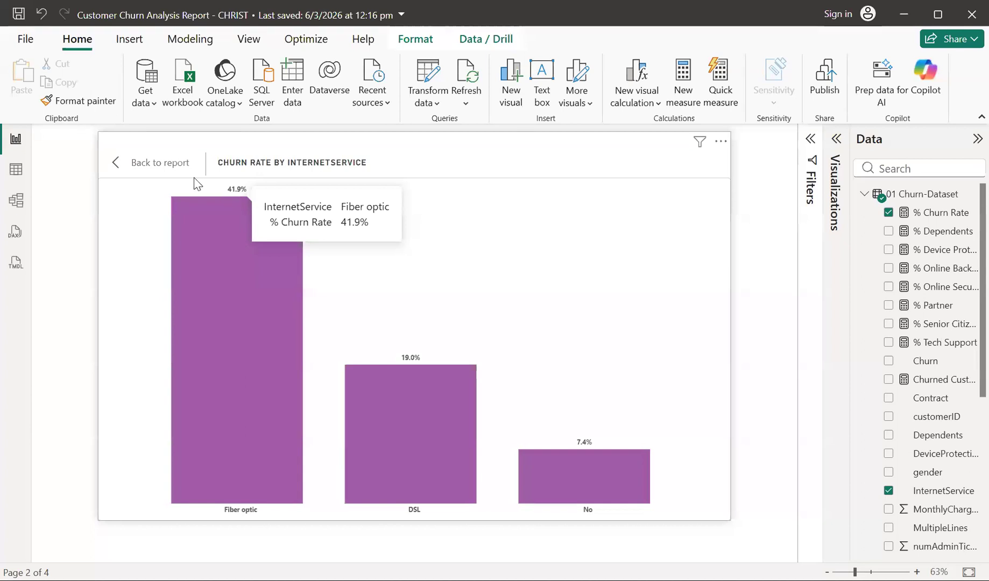
{"action": "left_click", "coordinate": [164, 168]}
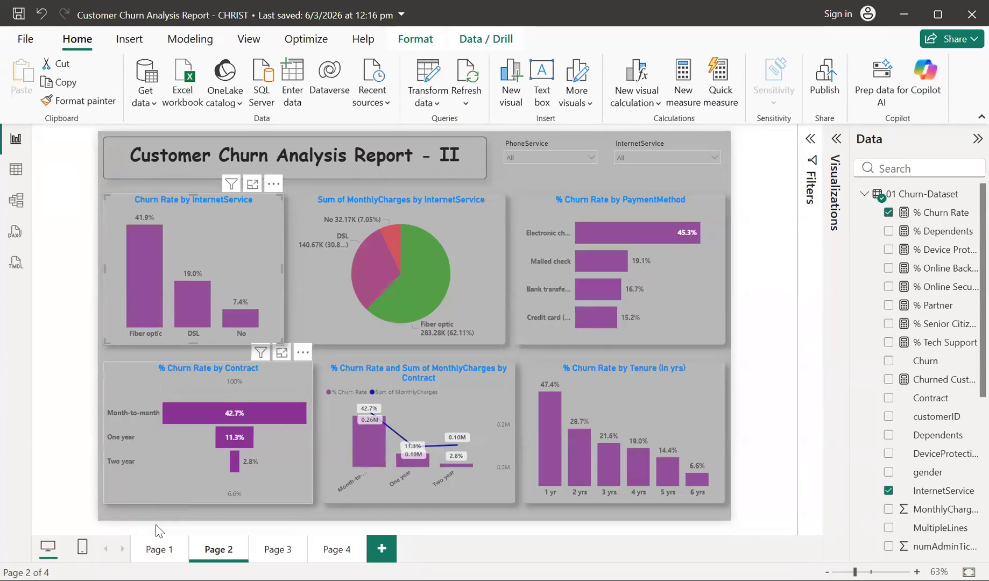
Step: Glance back at Page 1, and examine the slices of Page 2's Sum of MonthlyCharges by InternetService pie chart enlarged
{"action": "left_click", "coordinate": [159, 549]}
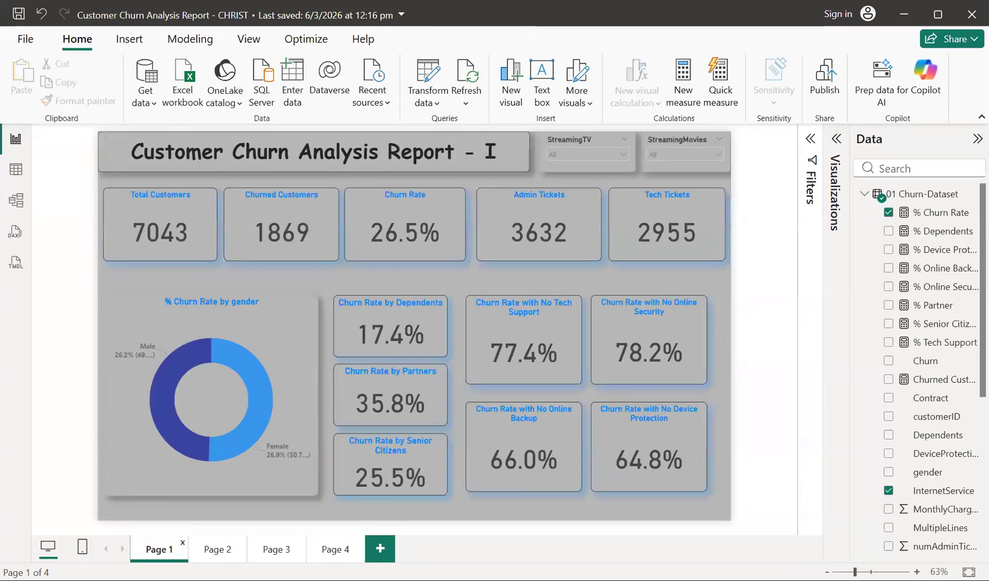
{"action": "left_click", "coordinate": [218, 549]}
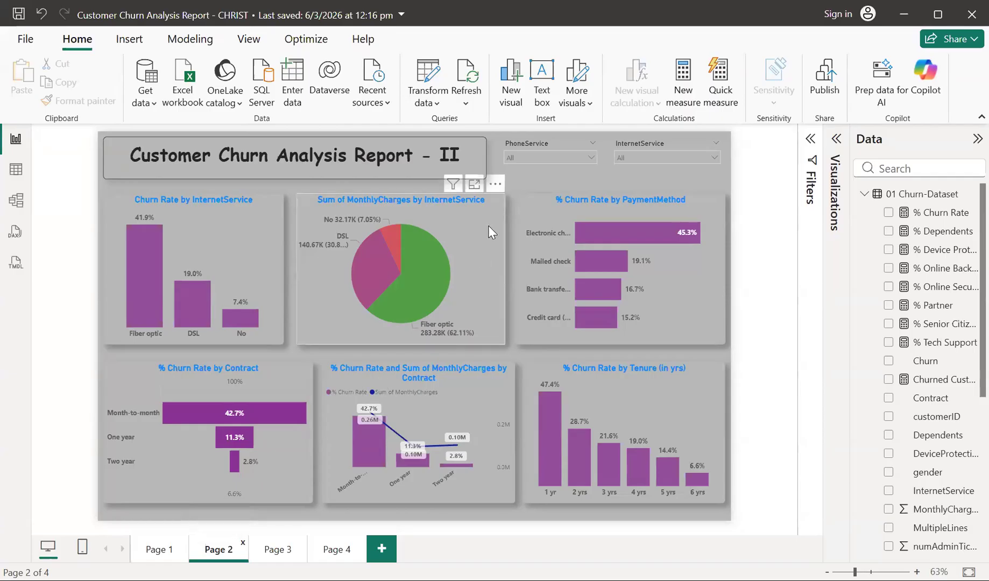
{"action": "left_click", "coordinate": [475, 185]}
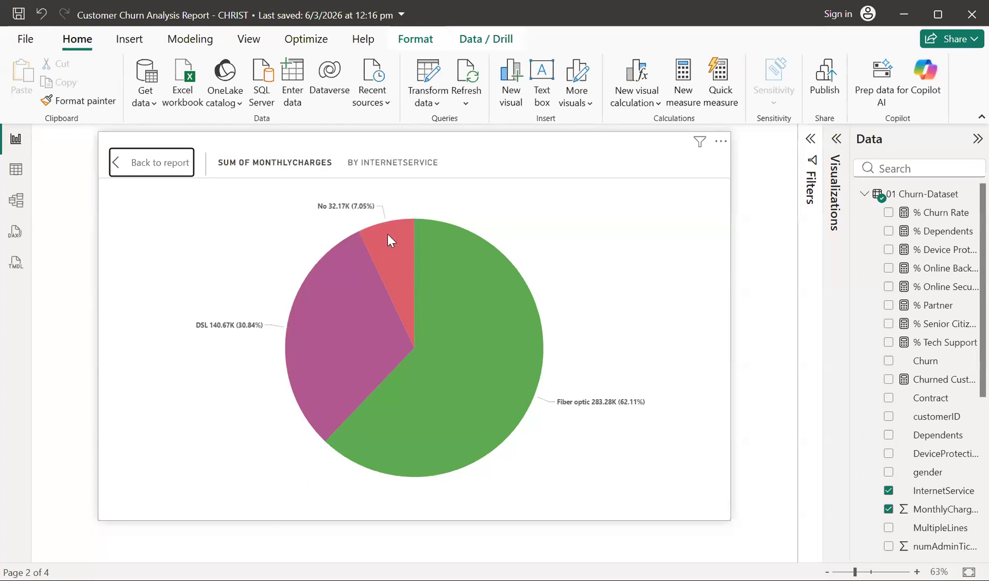
{"action": "mouse_move", "coordinate": [388, 235]}
{"action": "mouse_move", "coordinate": [471, 456]}
{"action": "mouse_move", "coordinate": [400, 438]}
{"action": "mouse_move", "coordinate": [516, 342]}
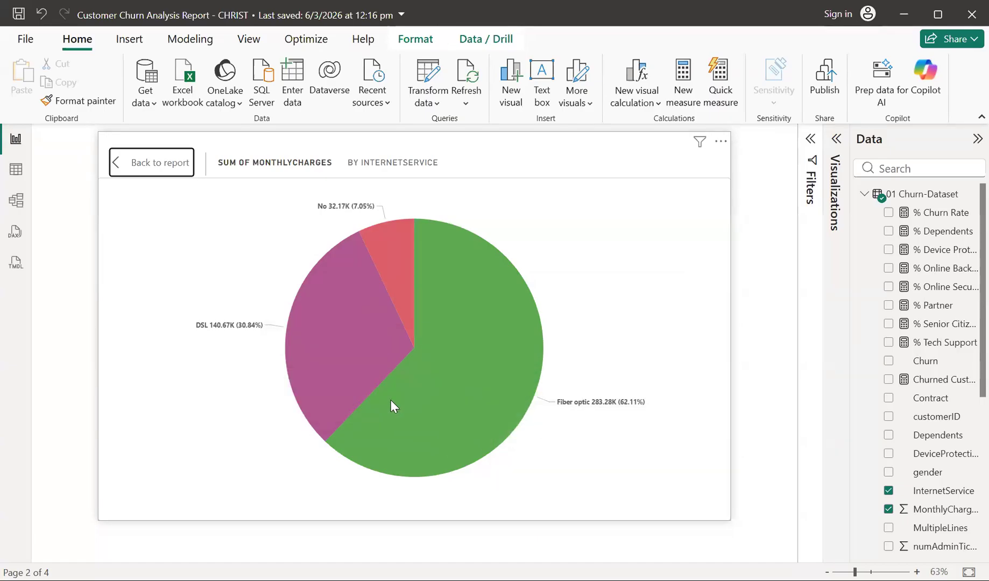
{"action": "mouse_move", "coordinate": [391, 400]}
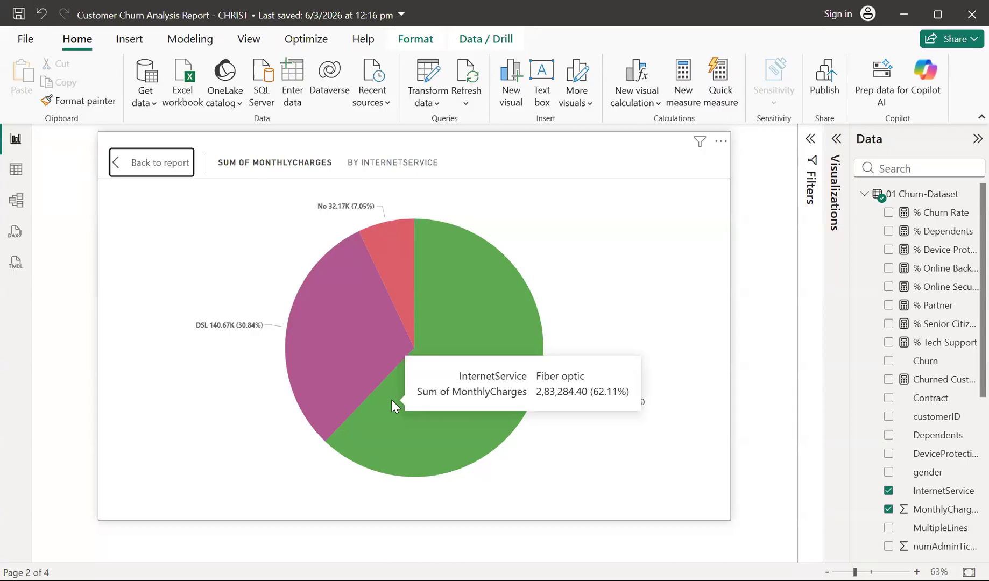
{"action": "left_click", "coordinate": [132, 176]}
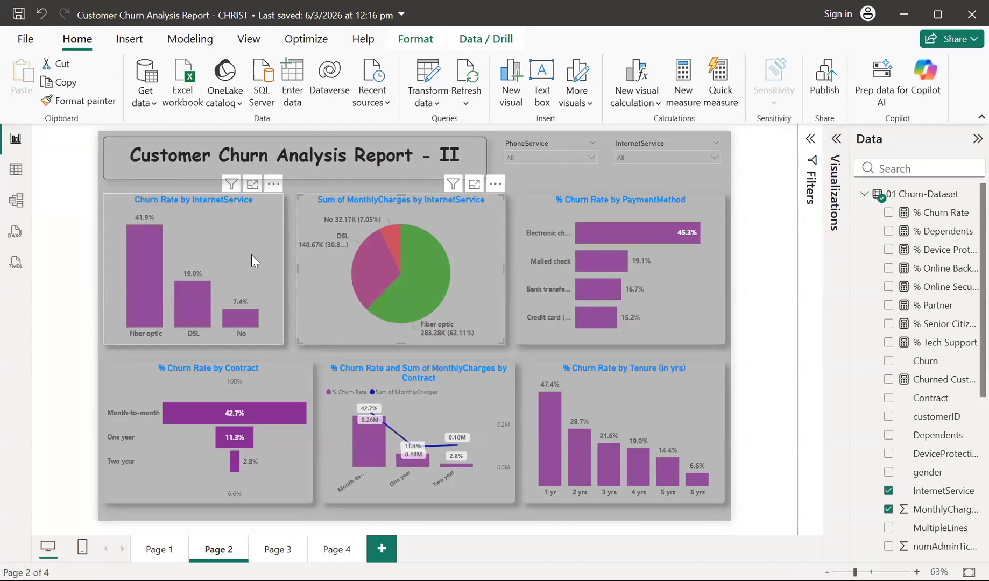
Step: Examine the % Churn Rate by PaymentMethod bar chart enlarged, including the Bank transfer (automatic) bar's details
{"action": "left_click", "coordinate": [521, 209]}
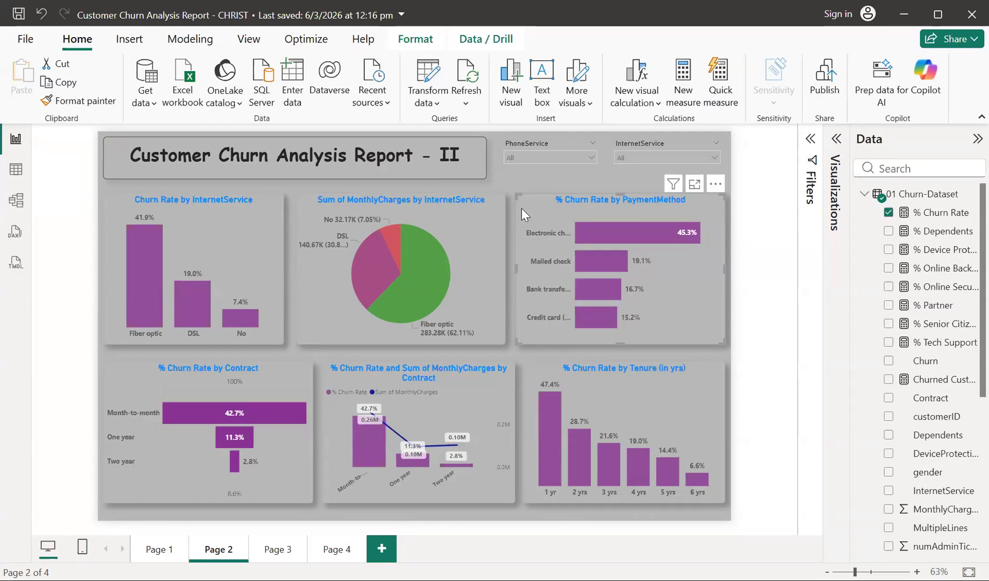
{"action": "left_click", "coordinate": [694, 185]}
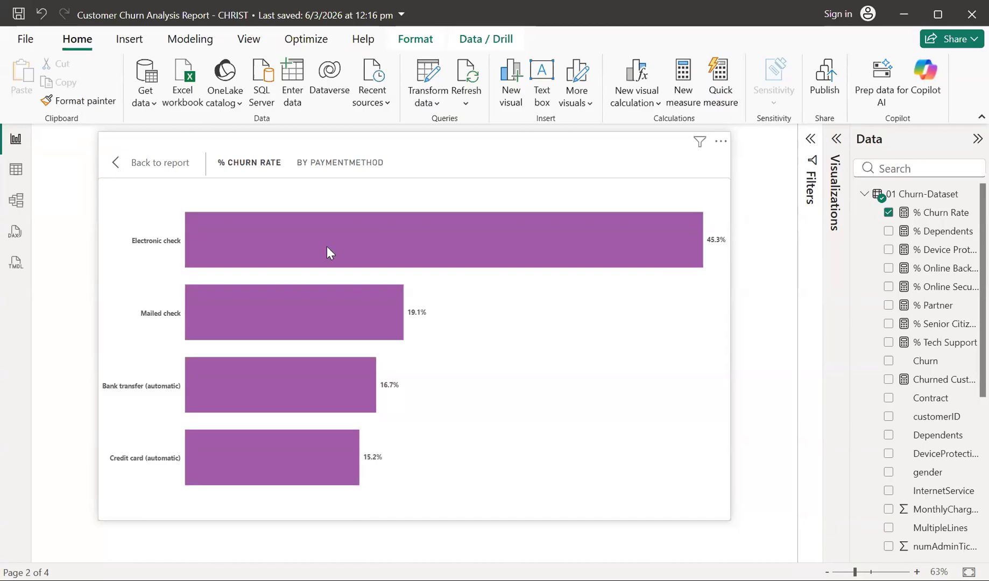
{"action": "mouse_move", "coordinate": [326, 246]}
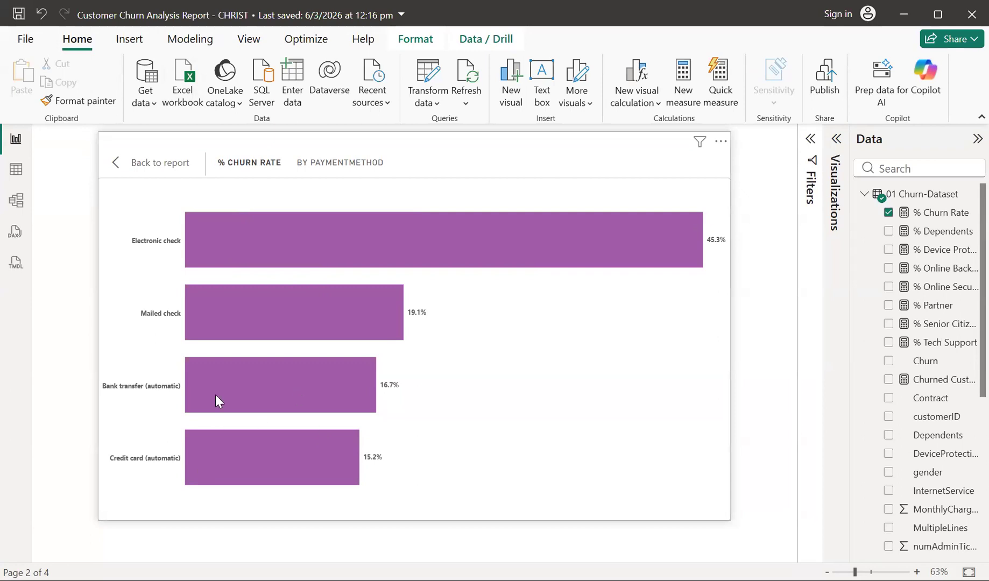
{"action": "mouse_move", "coordinate": [215, 394]}
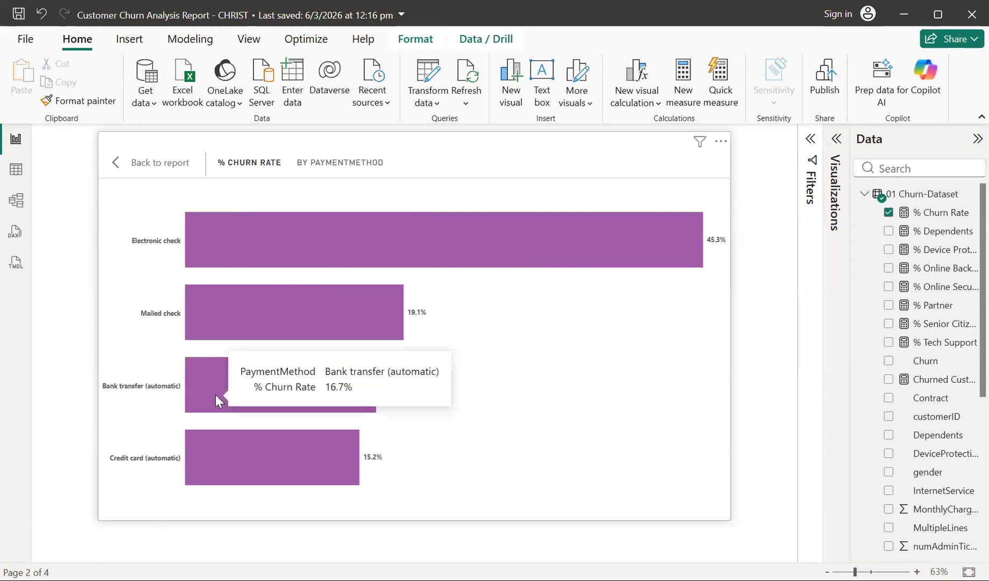
{"action": "left_click", "coordinate": [128, 165]}
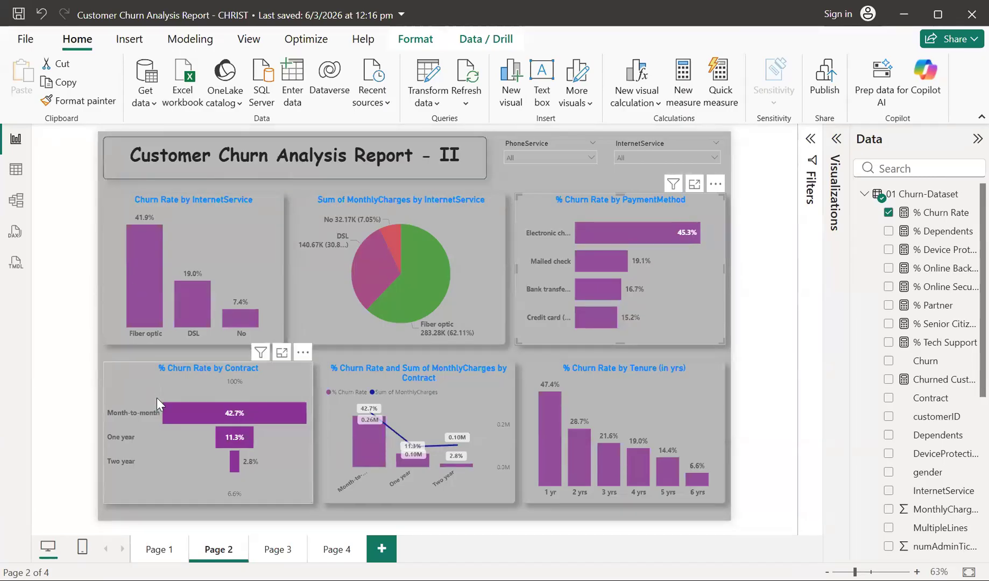
Step: View the % Churn Rate by Contract funnel enlarged, followed by the % Churn Rate by Tenure (in yrs) chart
{"action": "left_click", "coordinate": [282, 354]}
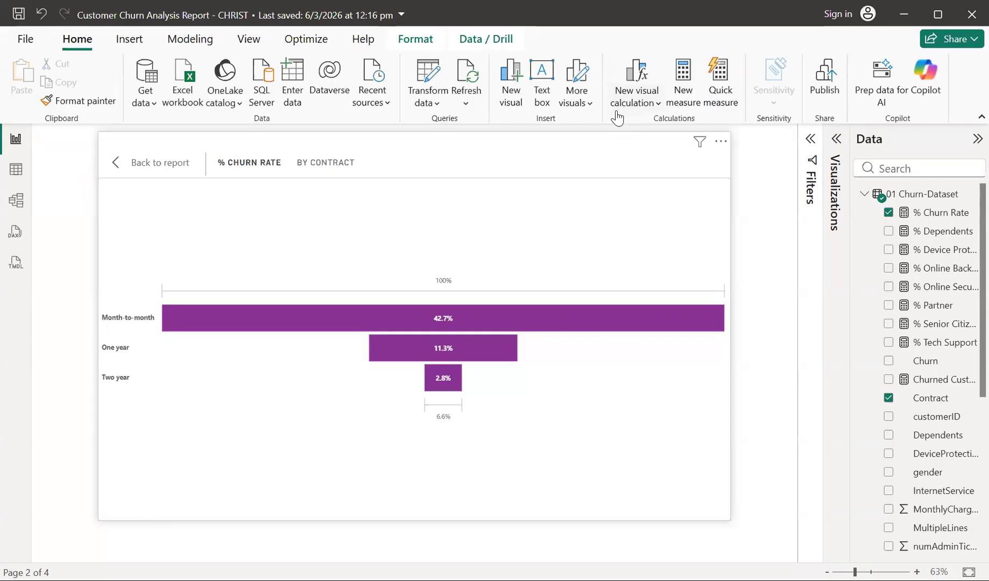
{"action": "left_click", "coordinate": [142, 156]}
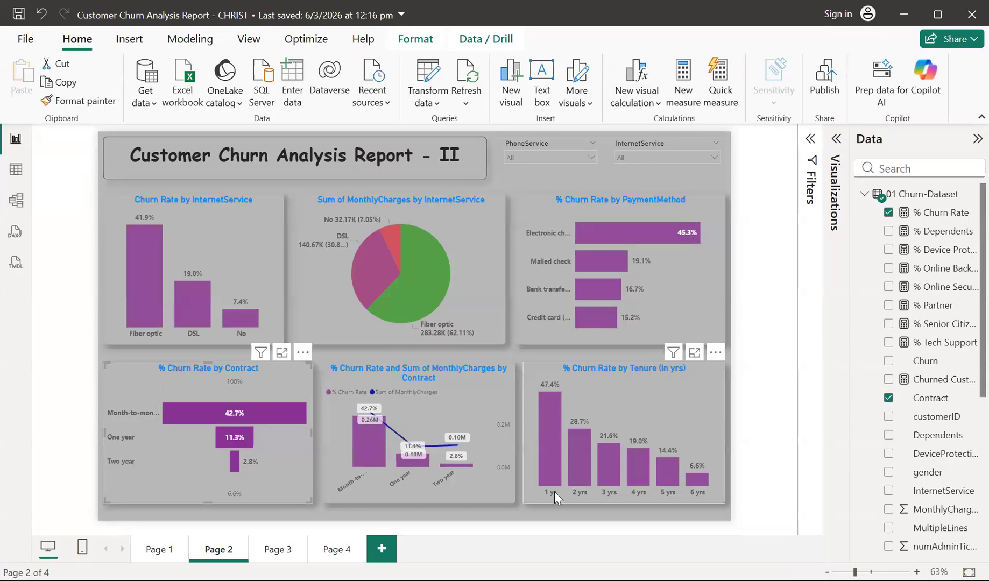
{"action": "left_click", "coordinate": [694, 353]}
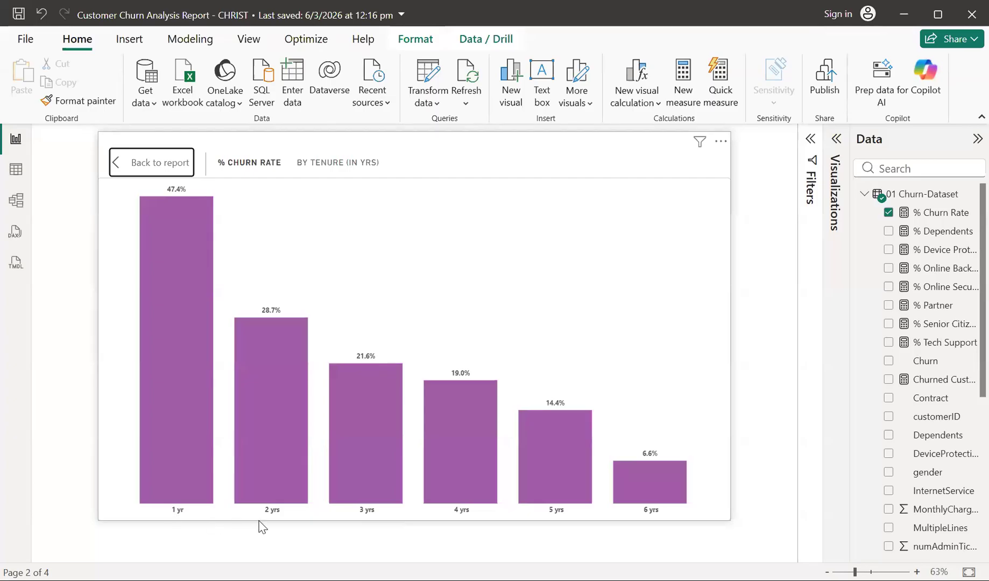
Step: Find the tenure column in the 01 Churn-Dataset table and look through its distinct values down to the largest one
{"action": "left_click", "coordinate": [8, 182]}
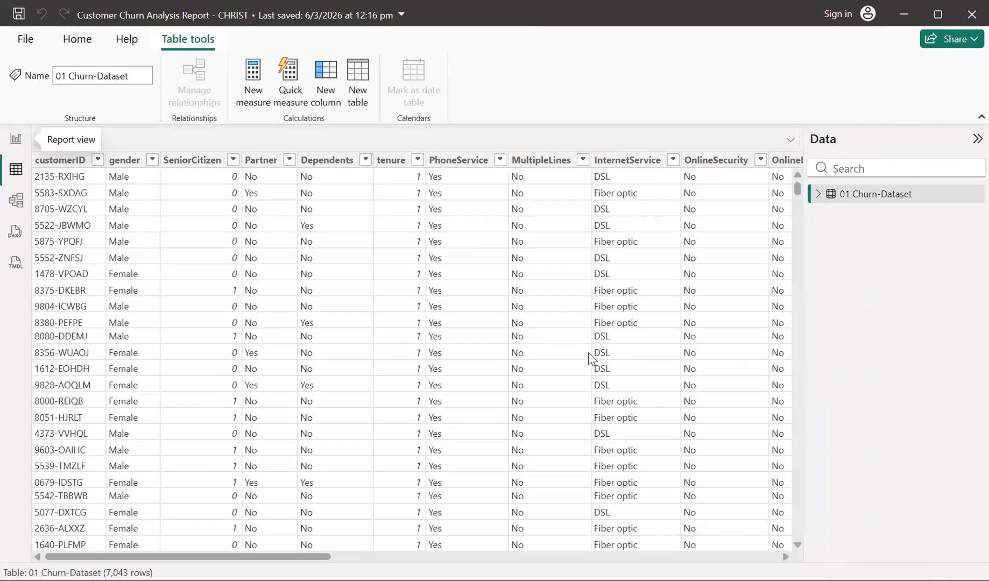
{"action": "scroll", "coordinate": [591, 358], "scroll_direction": "right", "scroll_amount": 10}
{"action": "scroll", "coordinate": [590, 358], "scroll_direction": "left", "scroll_amount": 10}
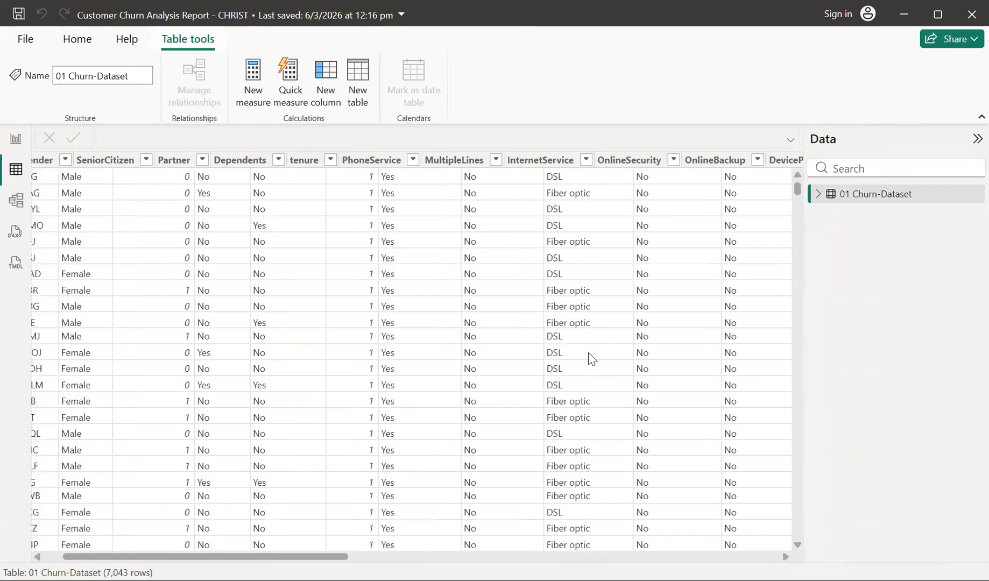
{"action": "scroll", "coordinate": [424, 267], "scroll_direction": "right", "scroll_amount": 2}
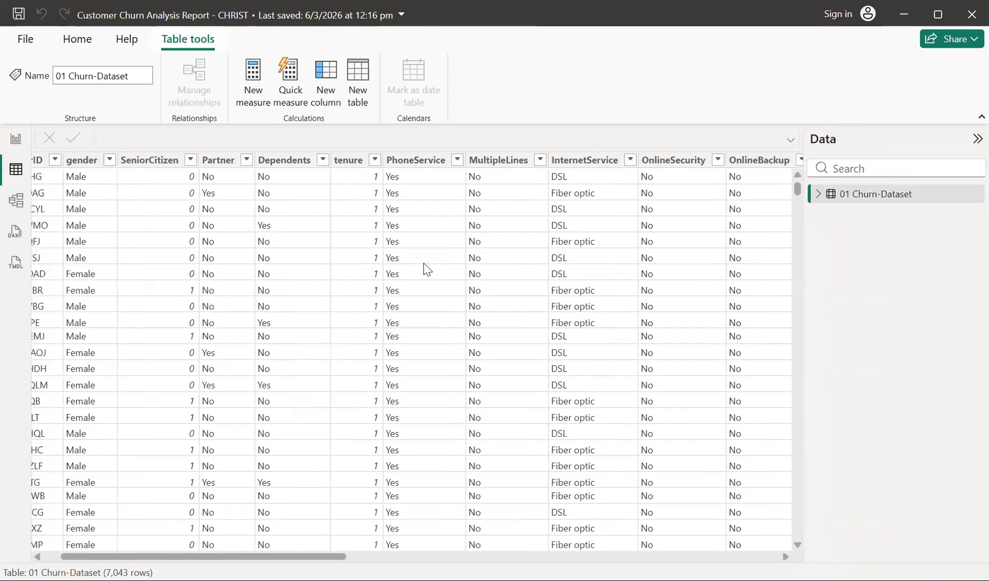
{"action": "left_click", "coordinate": [374, 160]}
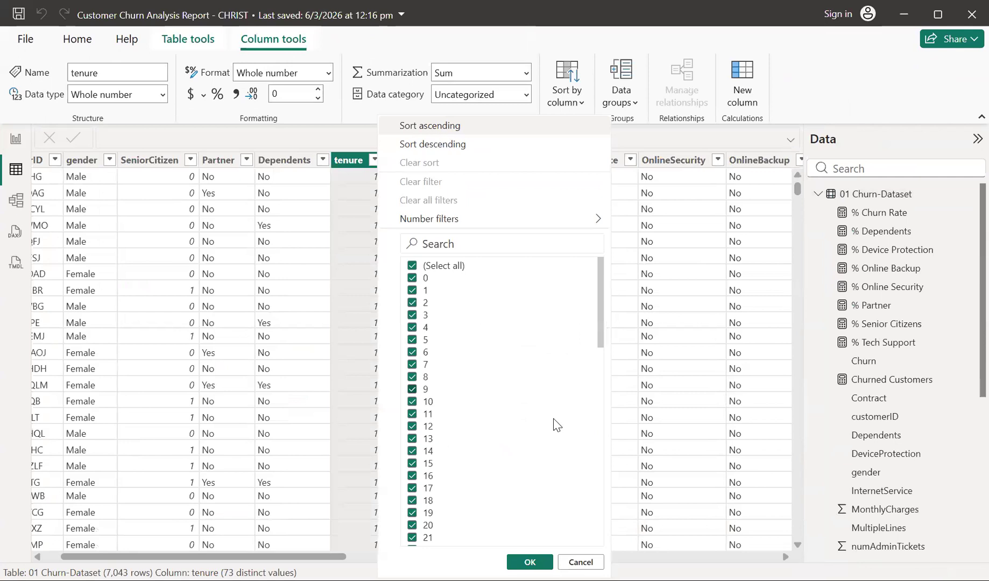
{"action": "scroll", "coordinate": [556, 425], "scroll_direction": "down", "scroll_amount": 4}
{"action": "scroll", "coordinate": [557, 426], "scroll_direction": "up", "scroll_amount": 4}
{"action": "scroll", "coordinate": [481, 321], "scroll_direction": "down", "scroll_amount": 10}
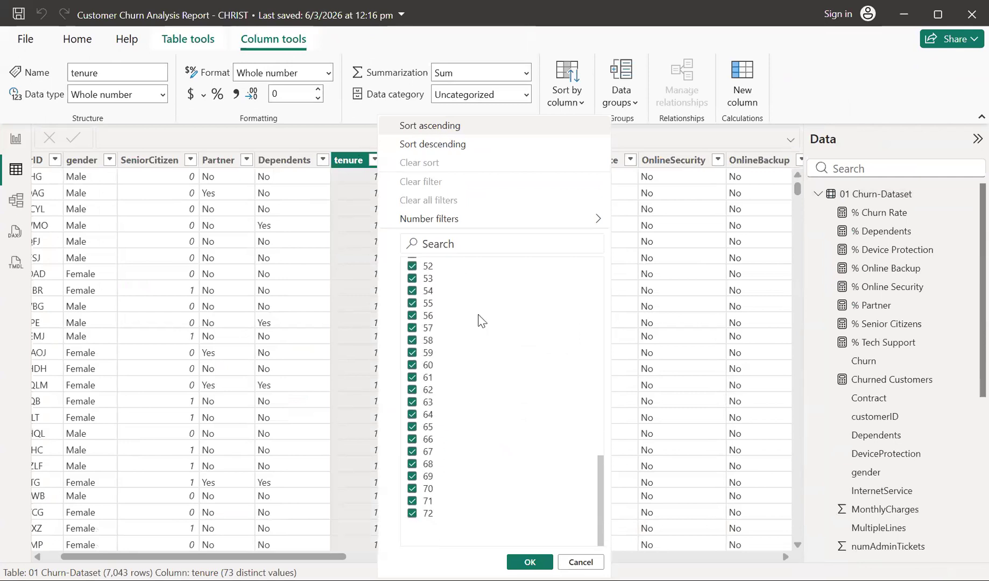
Step: Close the tenure value list and look across the dataset's columns up to Tenure (in yrs) and back to tenure
{"action": "key", "text": "Escape"}
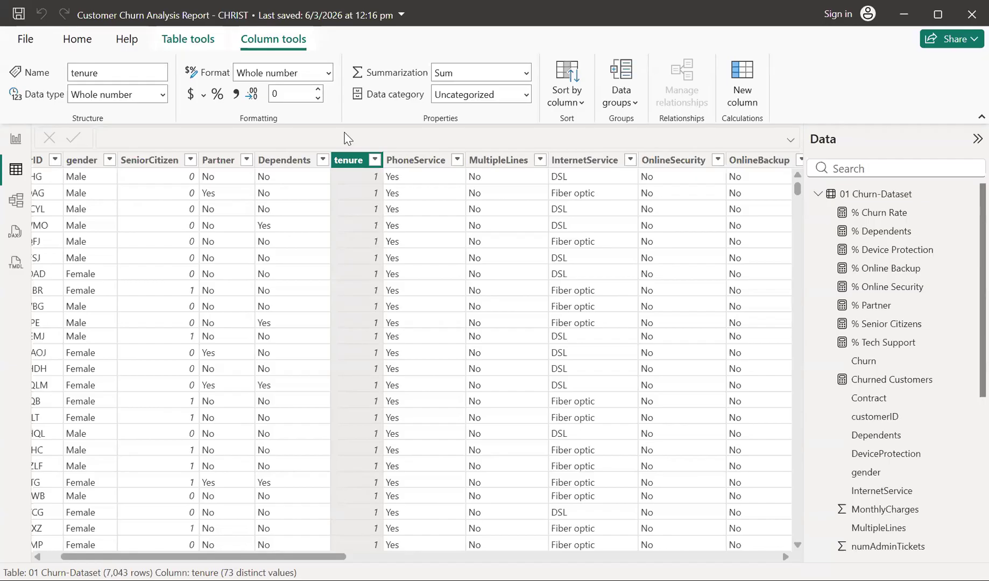
{"action": "scroll", "coordinate": [589, 283], "scroll_direction": "right", "scroll_amount": 3}
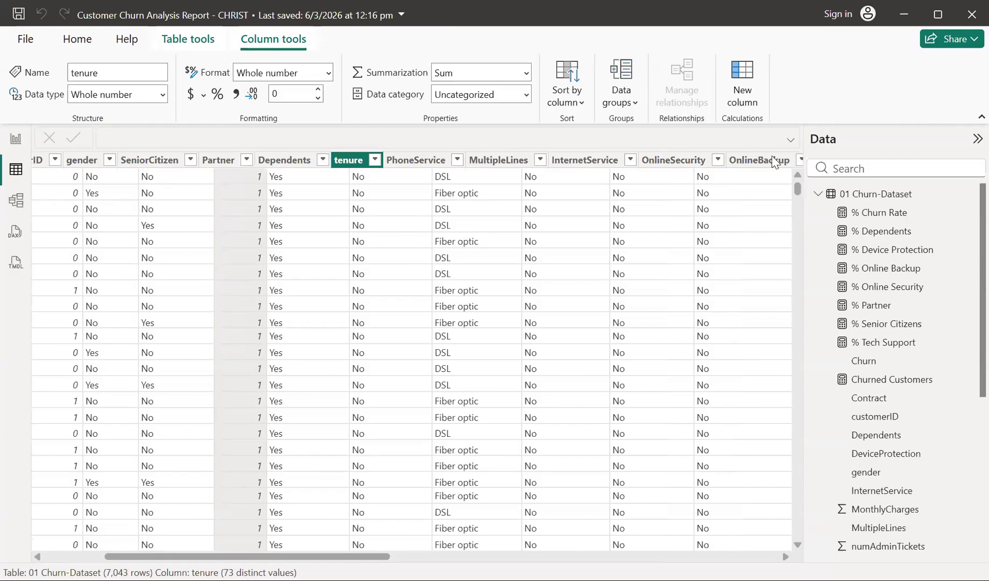
{"action": "scroll", "coordinate": [724, 181], "scroll_direction": "right", "scroll_amount": 10}
{"action": "scroll", "coordinate": [375, 445], "scroll_direction": "left", "scroll_amount": 8}
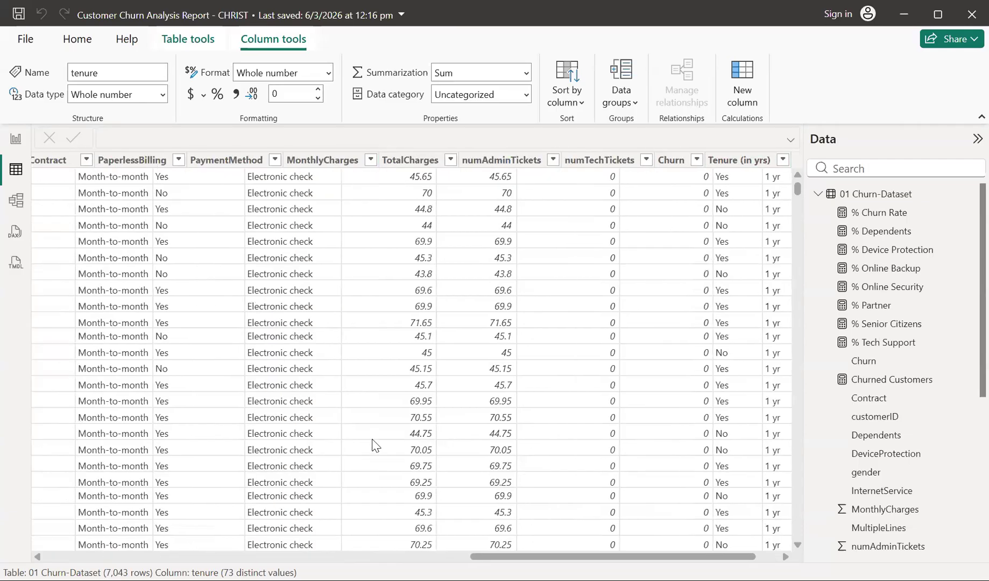
{"action": "scroll", "coordinate": [375, 445], "scroll_direction": "left", "scroll_amount": 2}
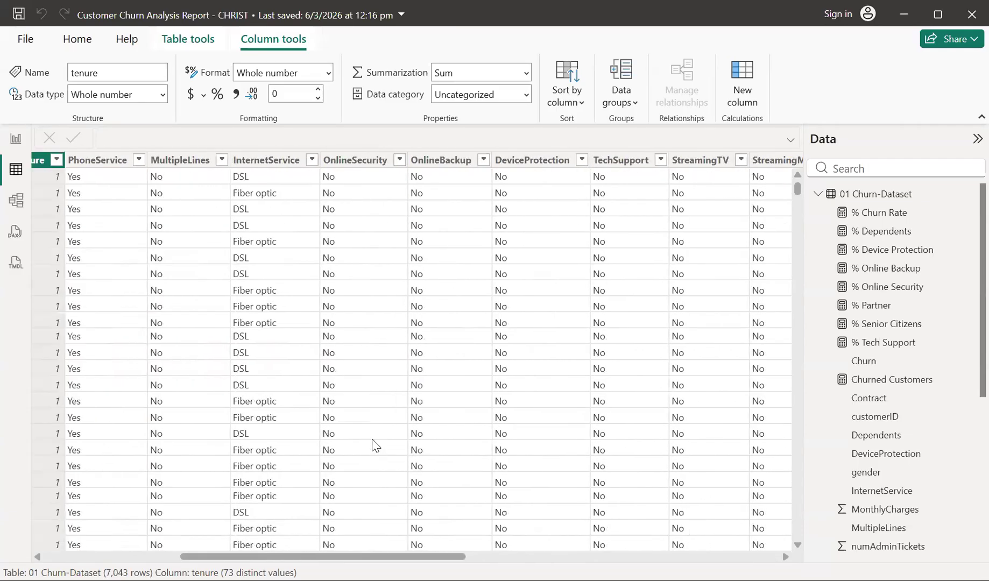
{"action": "scroll", "coordinate": [376, 444], "scroll_direction": "left", "scroll_amount": 1}
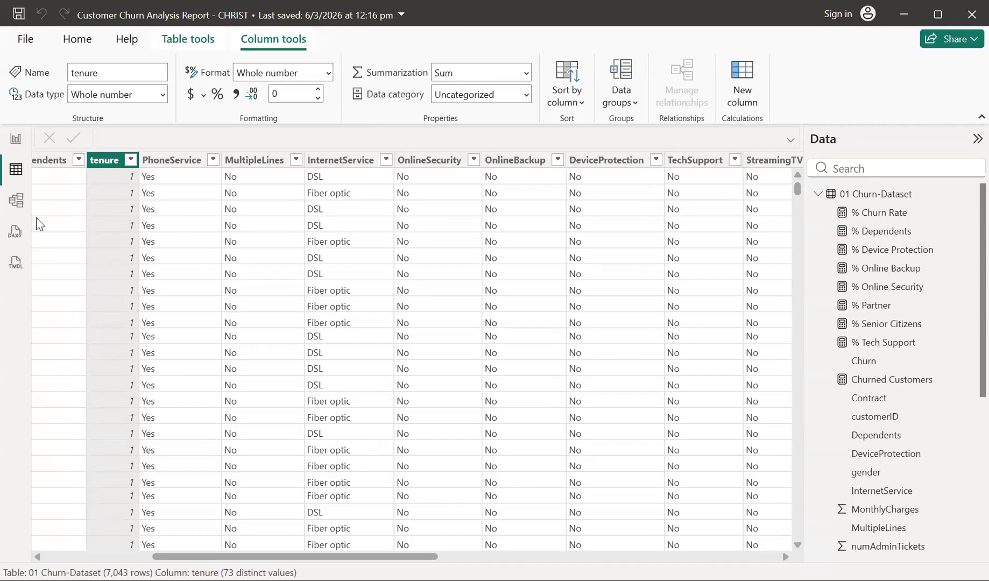
Step: Check the 1 yr bar's details in the enlarged % Churn Rate by Tenure (in yrs) chart, and return to the dataset table
{"action": "left_click", "coordinate": [15, 140]}
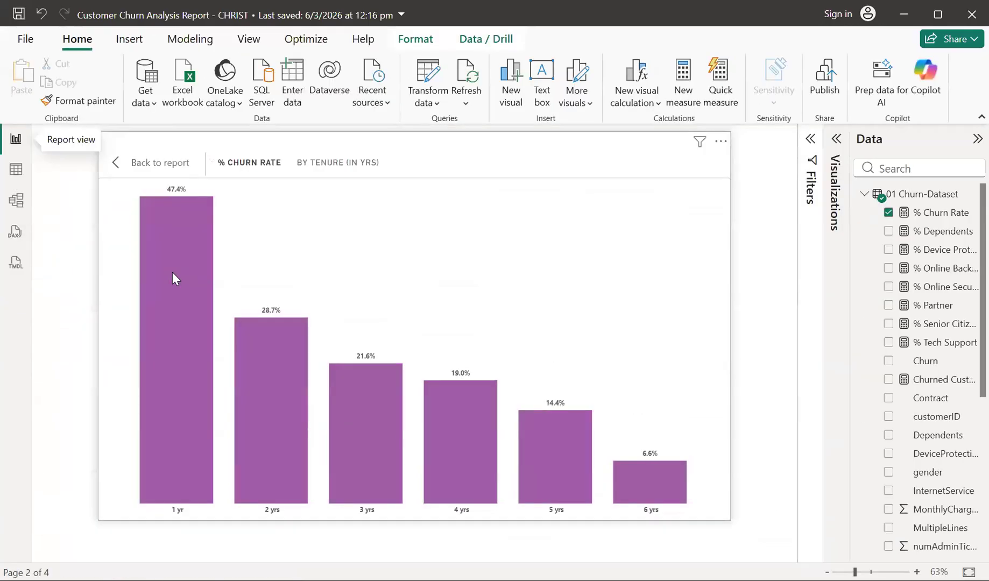
{"action": "mouse_move", "coordinate": [173, 273]}
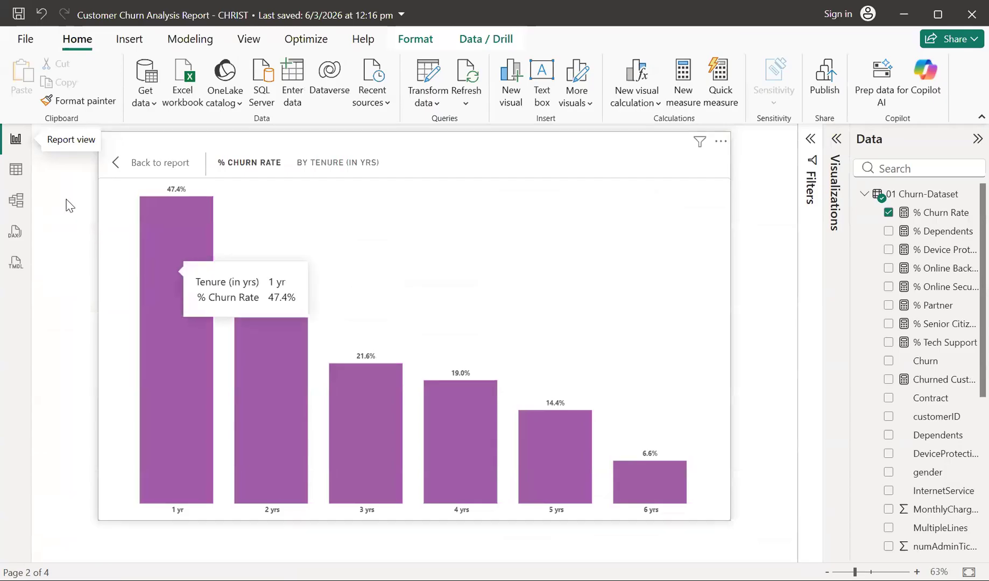
{"action": "left_click", "coordinate": [16, 171]}
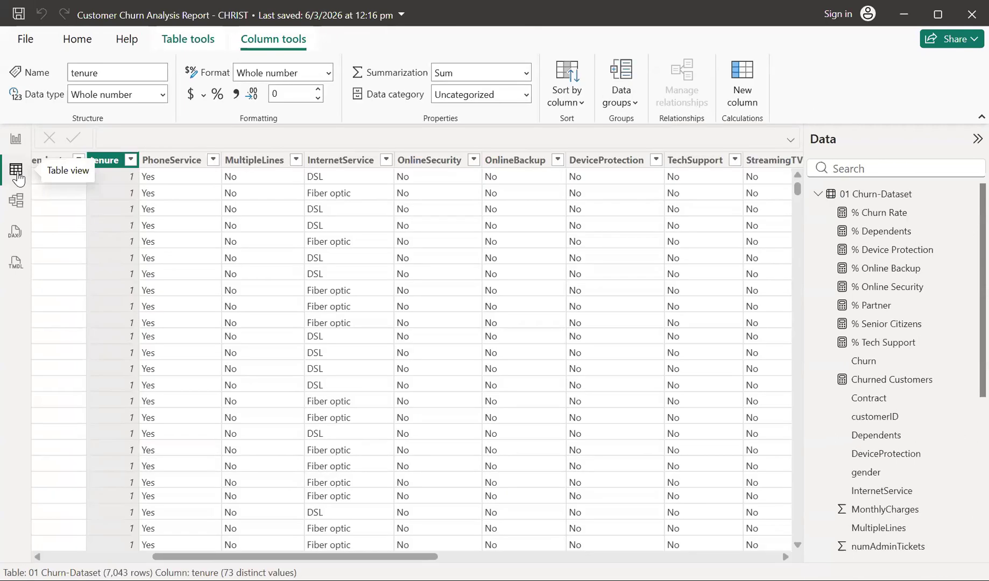
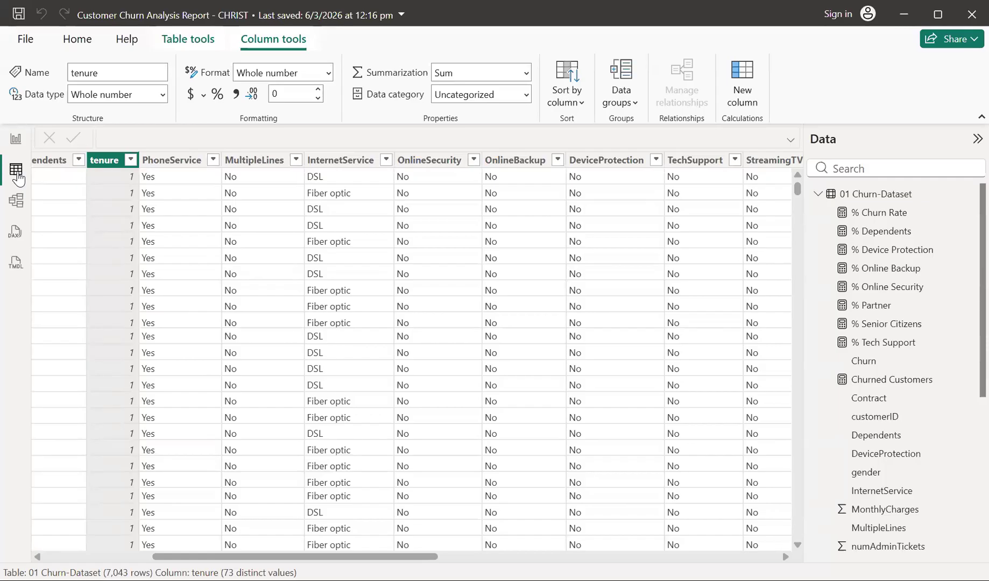
Step: Add a calculated column named tenure_in_year to the 01 Churn-Dataset table, beginning its formula with the SWITCH function
{"action": "left_click", "coordinate": [745, 82]}
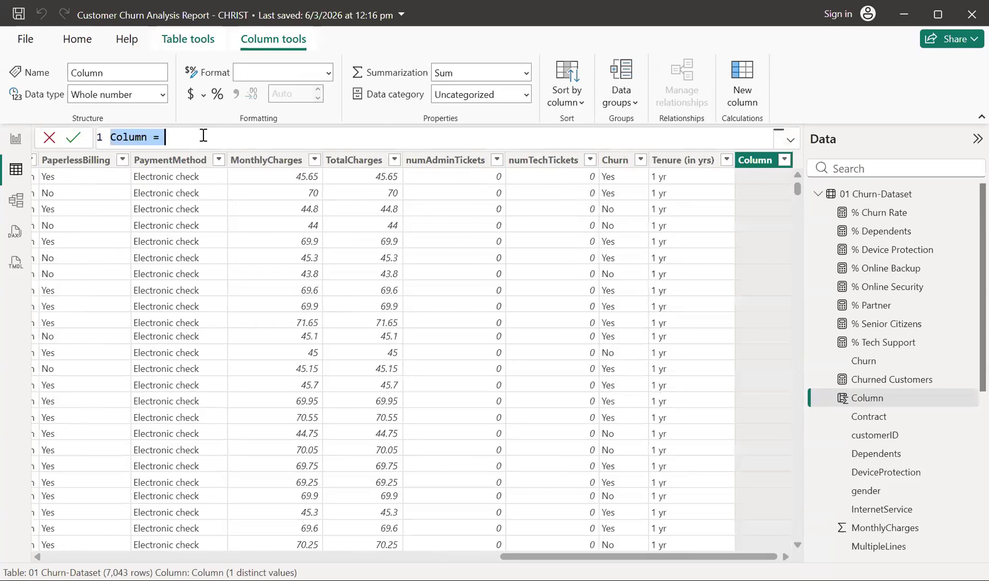
{"action": "scroll", "coordinate": [204, 135], "scroll_direction": "up", "scroll_amount": 10}
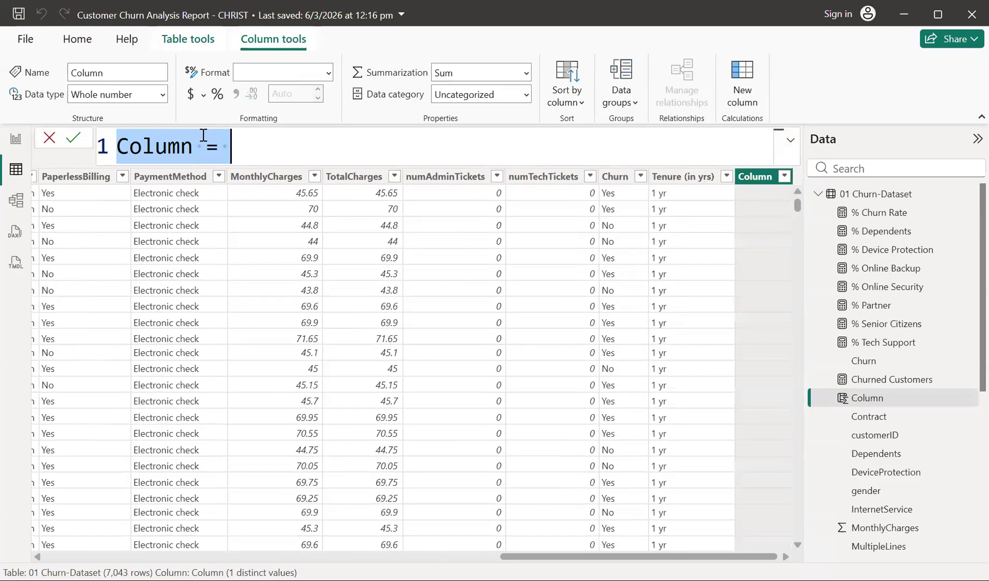
{"action": "scroll", "coordinate": [203, 136], "scroll_direction": "up", "scroll_amount": 2}
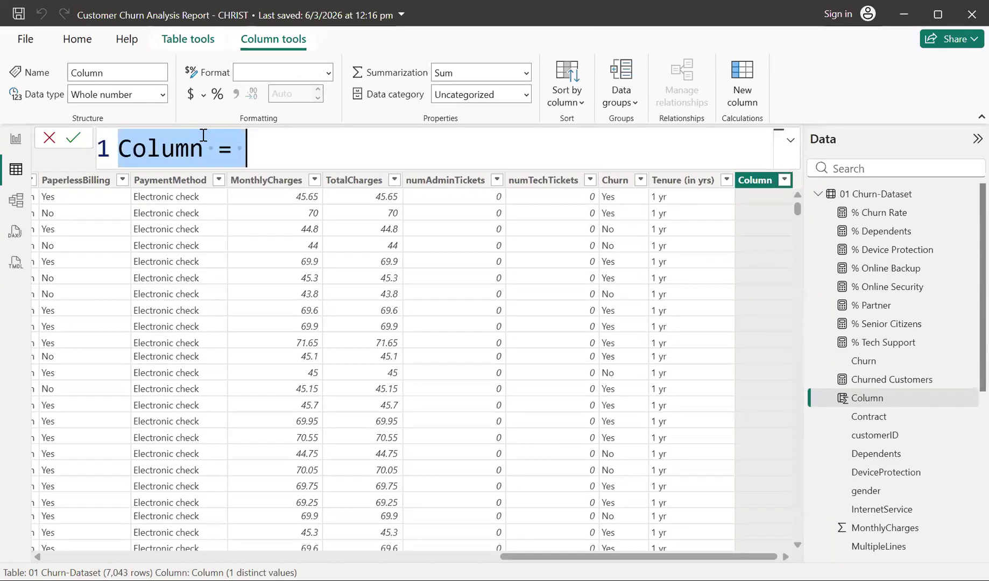
{"action": "type", "text": "tenu"}
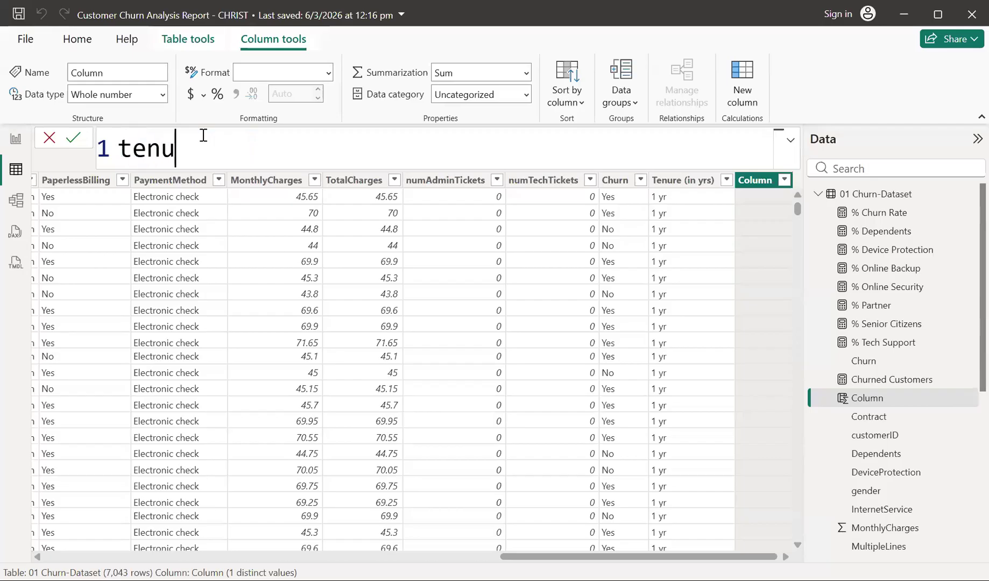
{"action": "type", "text": "re_in"}
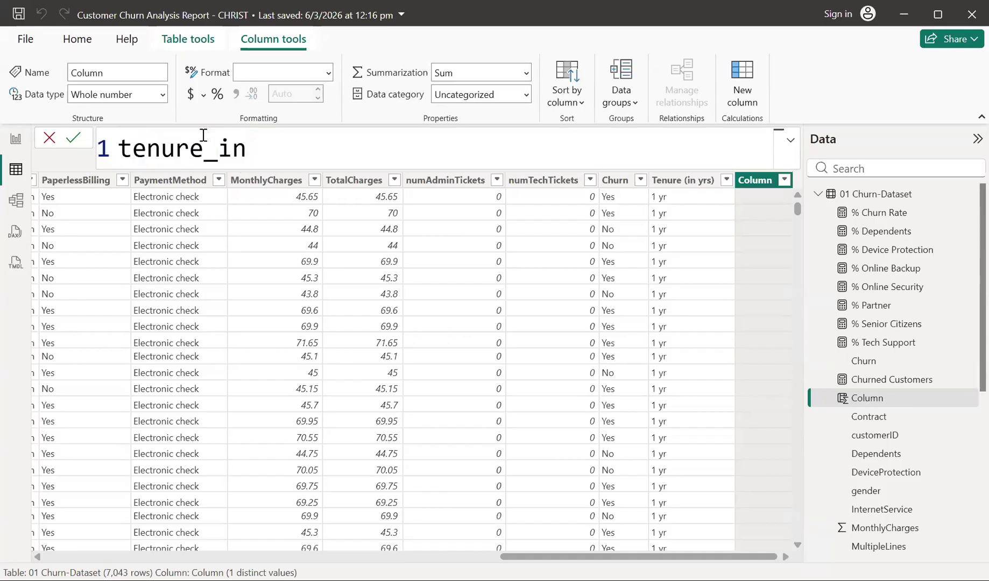
{"action": "type", "text": "_yea"}
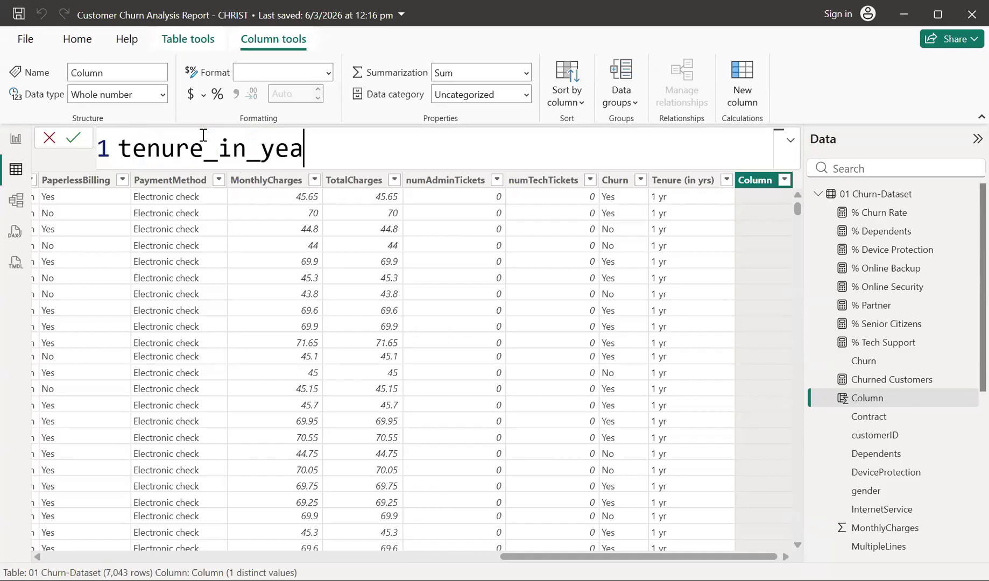
{"action": "type", "text": "r = sw"}
{"action": "key", "text": "Tab"}
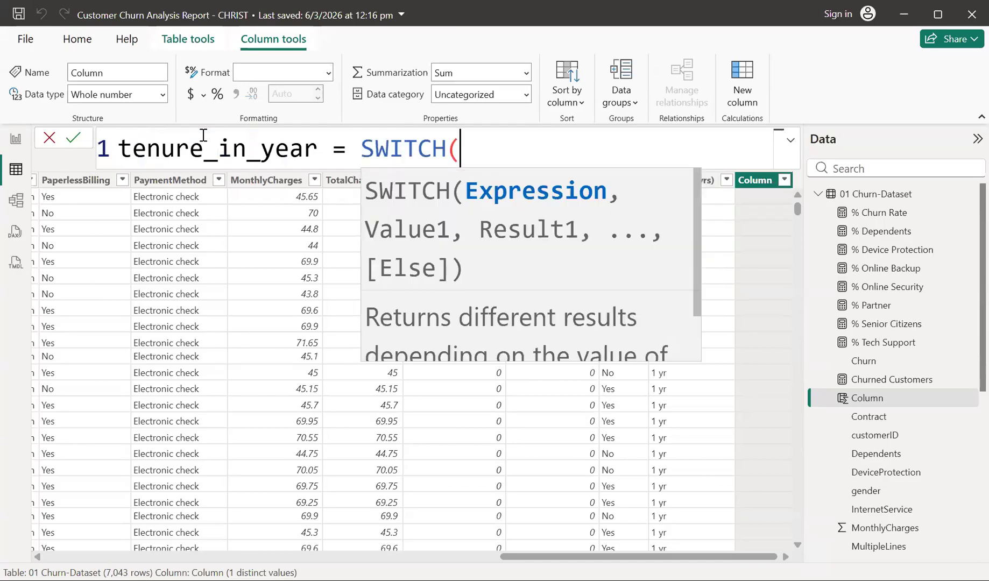
Step: Give SWITCH the expression TRUE() followed by a comma, and start a second line in the formula
{"action": "type", "text": "tru"}
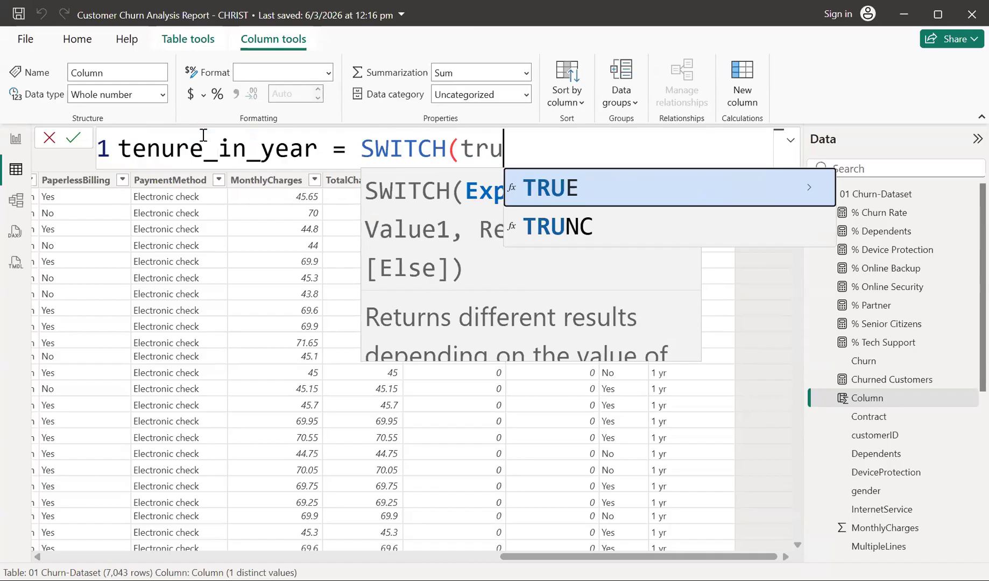
{"action": "key", "text": "Tab"}
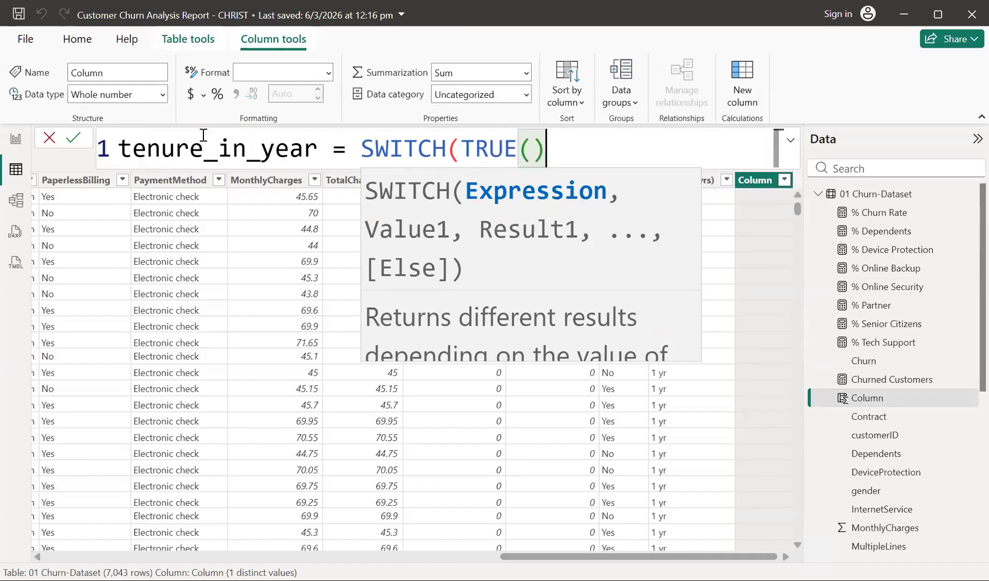
{"action": "type", "text": ","}
{"action": "key", "text": "shift+Return"}
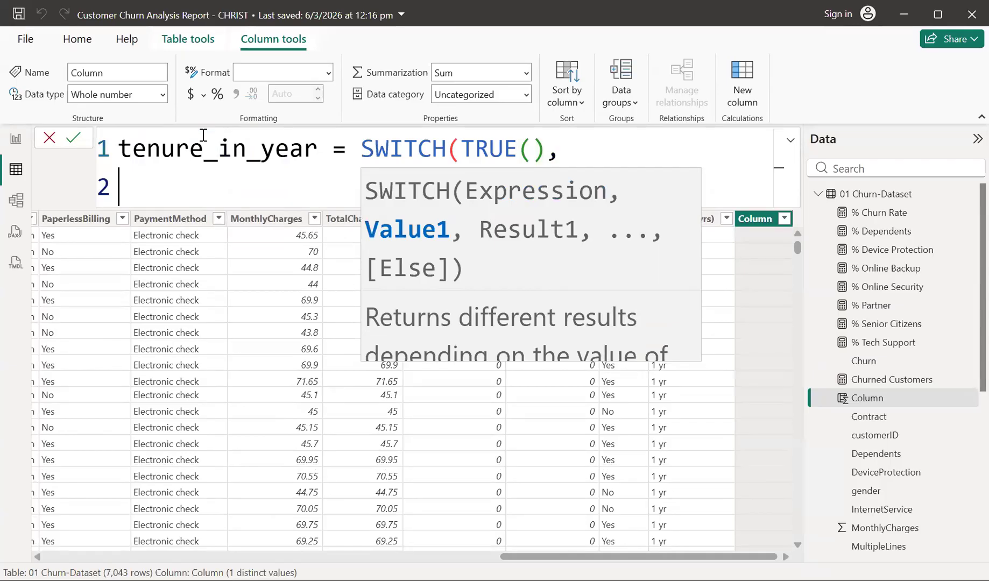
{"action": "key", "text": "Escape"}
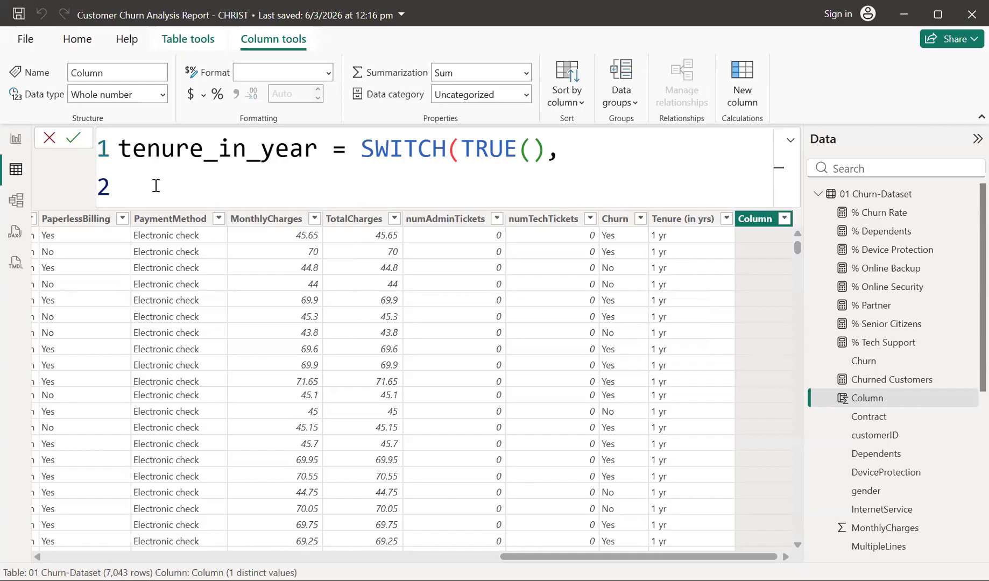
{"action": "type", "text": "ch"}
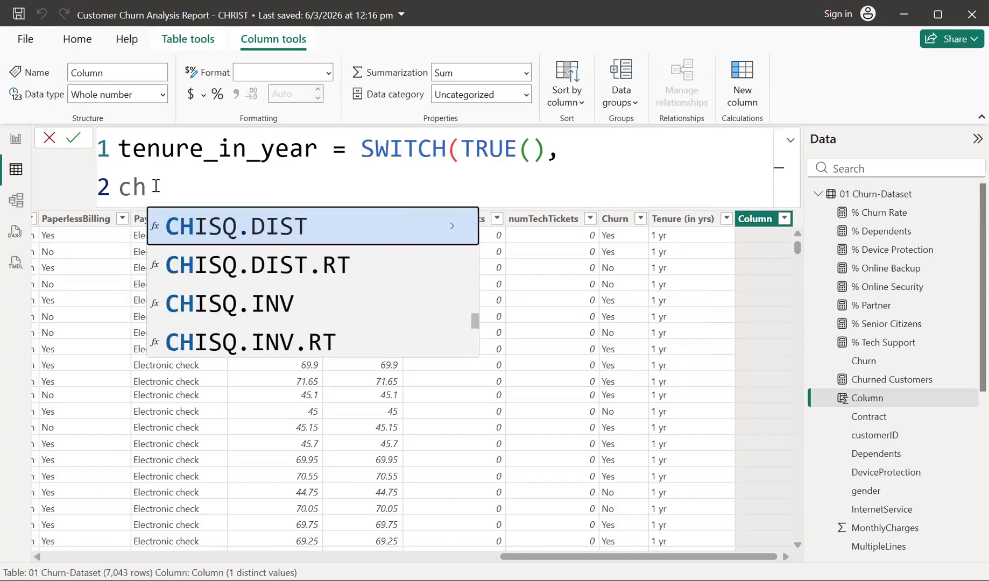
{"action": "key", "text": "BackSpace"}
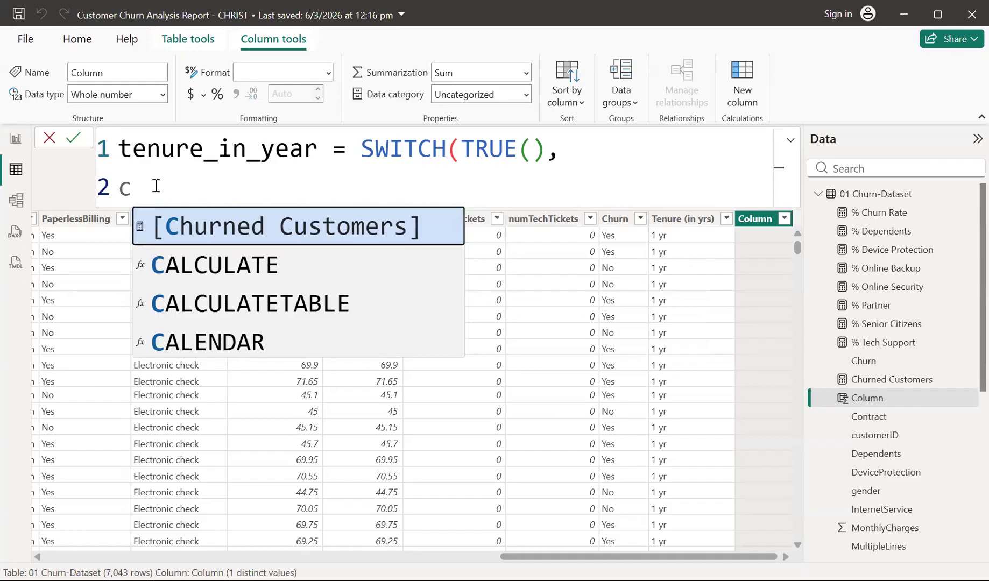
{"action": "scroll", "coordinate": [192, 291], "scroll_direction": "up", "scroll_amount": 3}
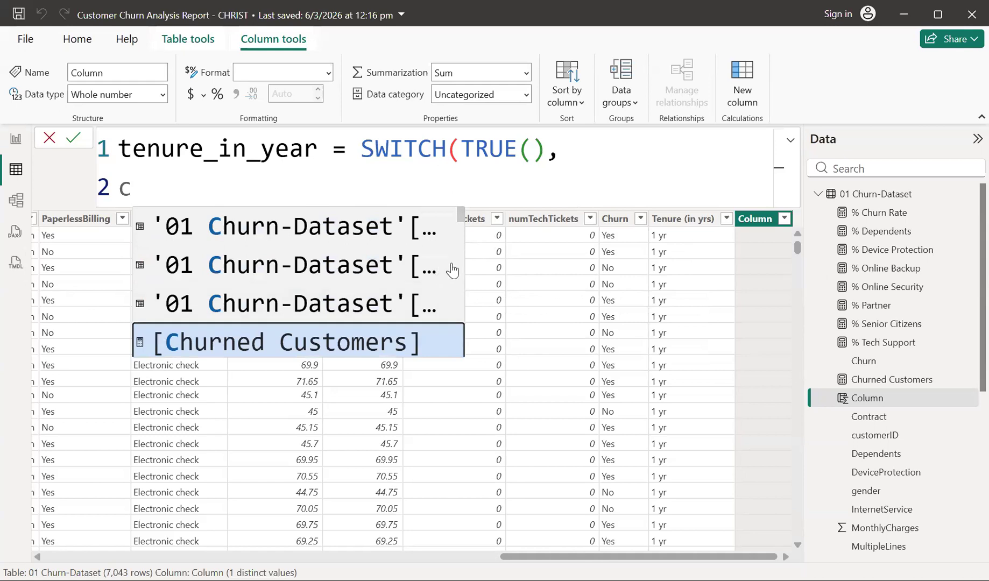
{"action": "left_click_drag", "start_coordinate": [460, 262], "coordinate": [731, 265]}
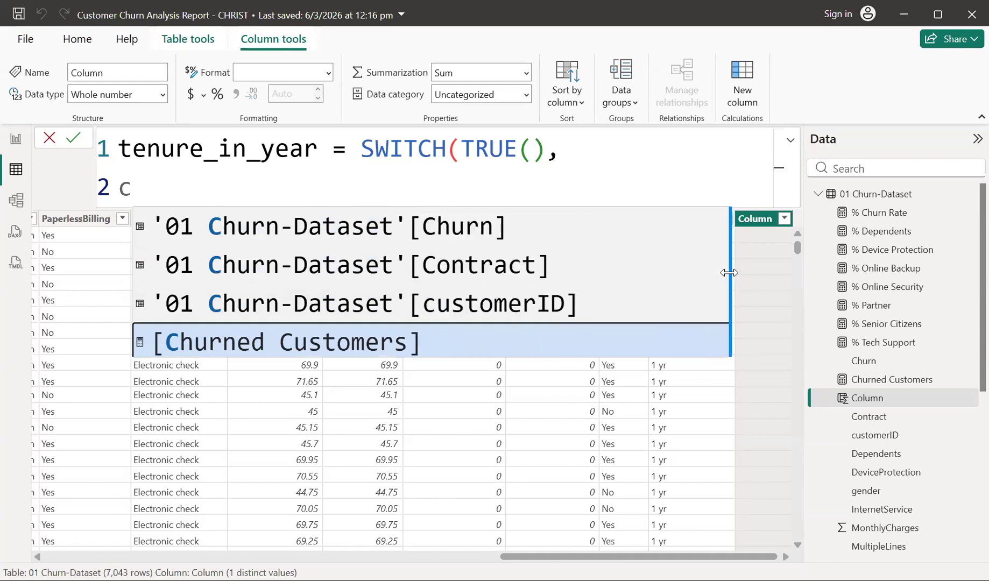
{"action": "scroll", "coordinate": [504, 295], "scroll_direction": "down", "scroll_amount": 1}
{"action": "scroll", "coordinate": [504, 295], "scroll_direction": "up", "scroll_amount": 1}
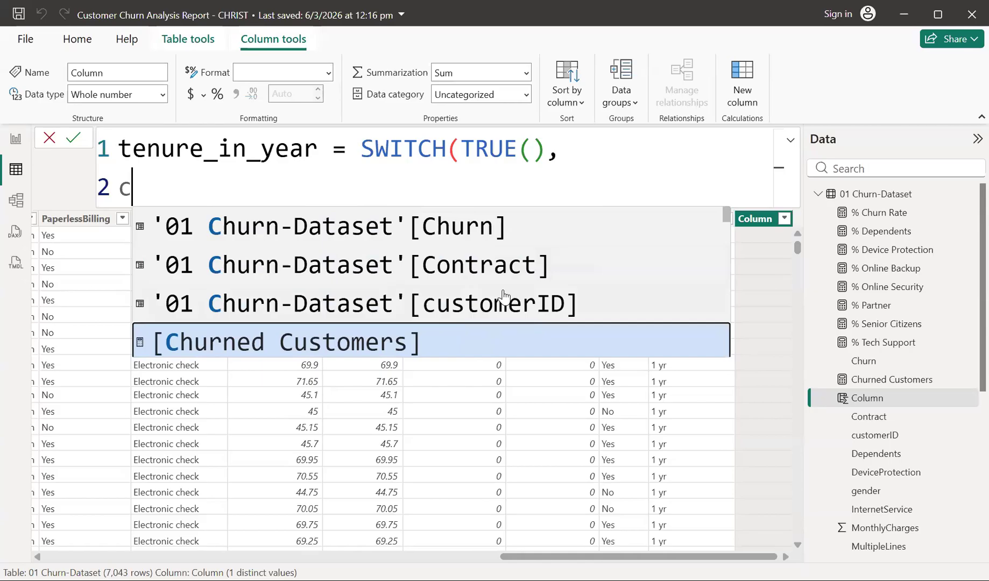
{"action": "key", "text": "Up"}
{"action": "key", "text": "Up"}
{"action": "key", "text": "Up"}
{"action": "key", "text": "Up"}
{"action": "key", "text": "Down"}
{"action": "key", "text": "Down"}
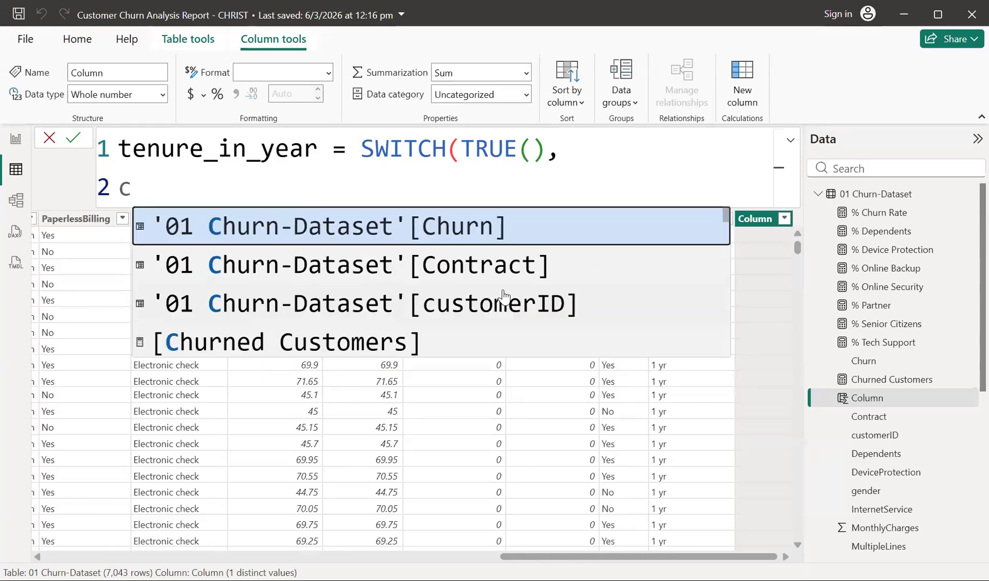
{"action": "key", "text": "Down"}
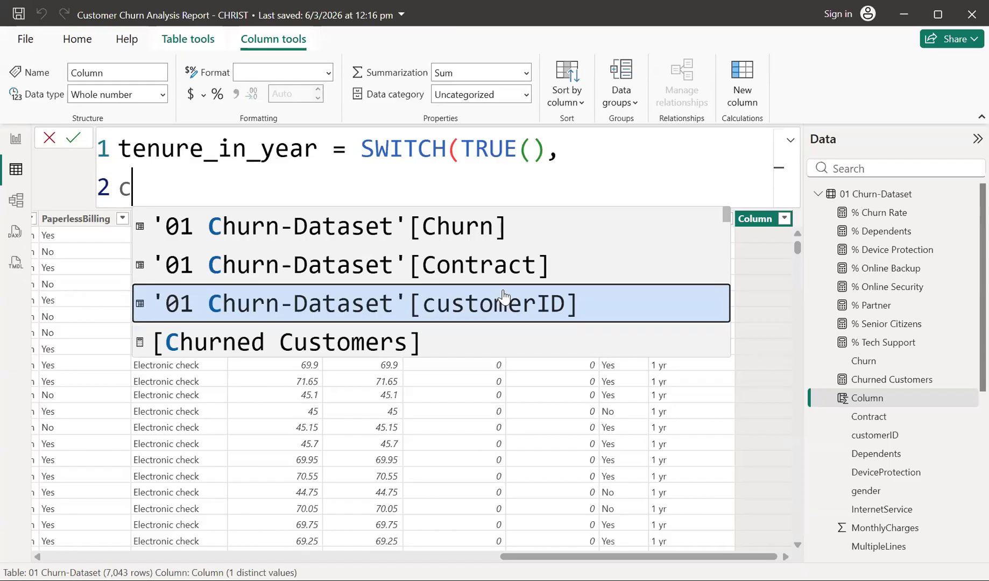
{"action": "key", "text": "Down"}
{"action": "key", "text": "Down"}
{"action": "key", "text": "Down"}
{"action": "key", "text": "Down"}
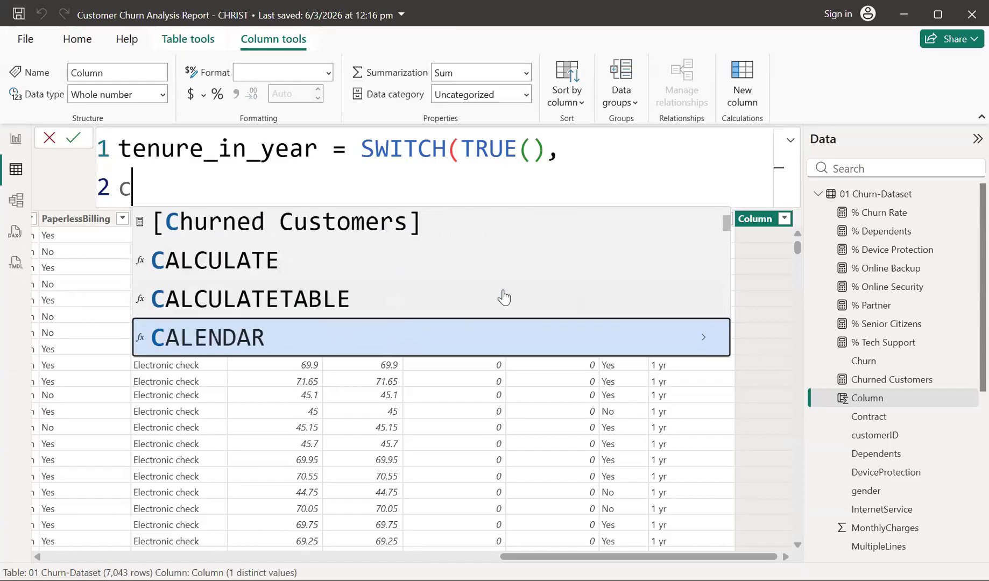
{"action": "key", "text": "Down"}
{"action": "key", "text": "Down"}
{"action": "key", "text": "Down"}
{"action": "key", "text": "Down"}
{"action": "key", "text": "Down"}
{"action": "key", "text": "Up"}
{"action": "key", "text": "Up"}
{"action": "key", "text": "Up"}
{"action": "key", "text": "Up"}
{"action": "key", "text": "Up"}
{"action": "key", "text": "Up"}
{"action": "key", "text": "Up"}
{"action": "key", "text": "Up"}
{"action": "key", "text": "Up"}
{"action": "key", "text": "Up"}
{"action": "key", "text": "Up"}
{"action": "key", "text": "Up"}
{"action": "key", "text": "Down"}
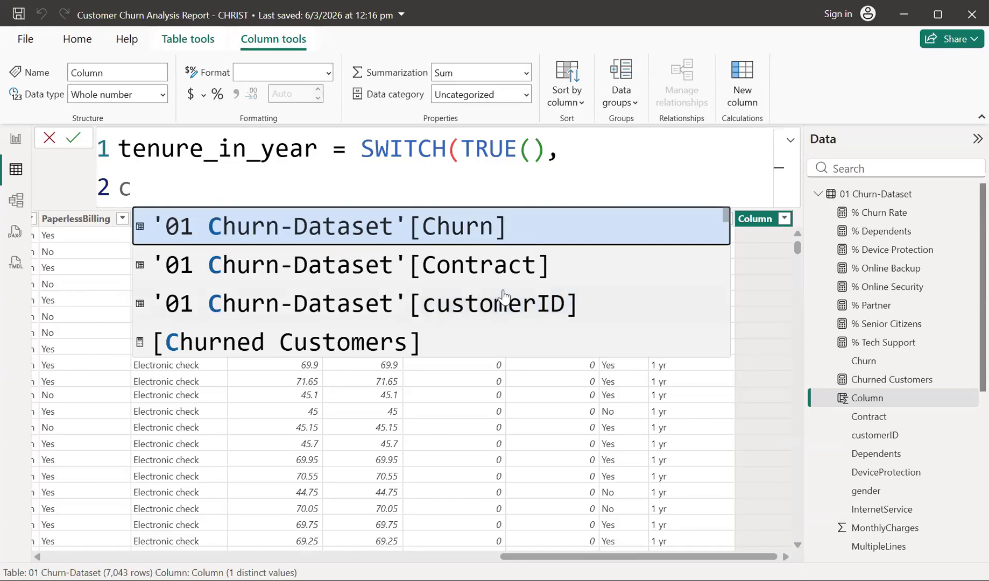
{"action": "key", "text": "BackSpace"}
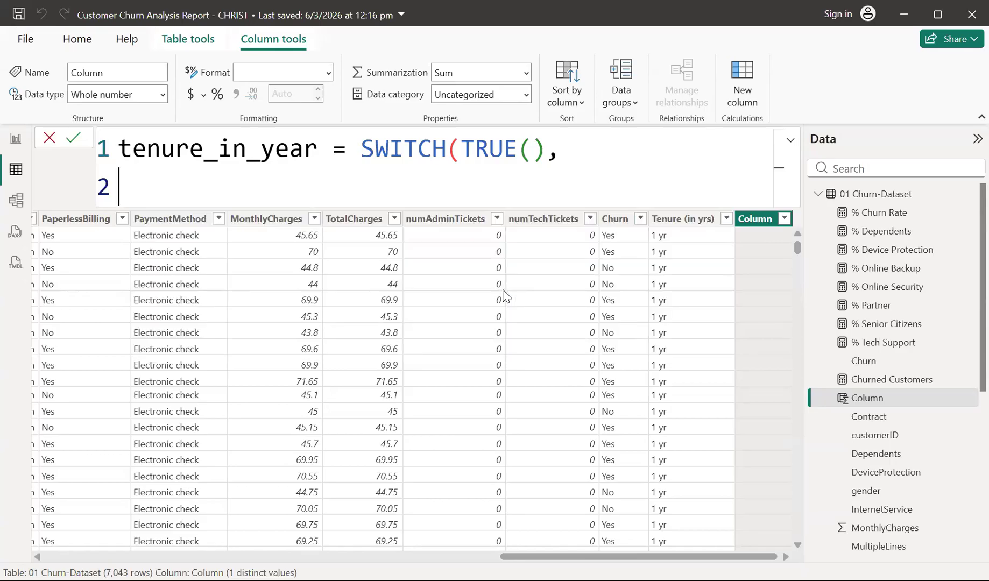
Step: Insert the '01 Churn-Dataset'[tenure] column reference on the second line of the tenure_in_year formula
{"action": "type", "text": "'"}
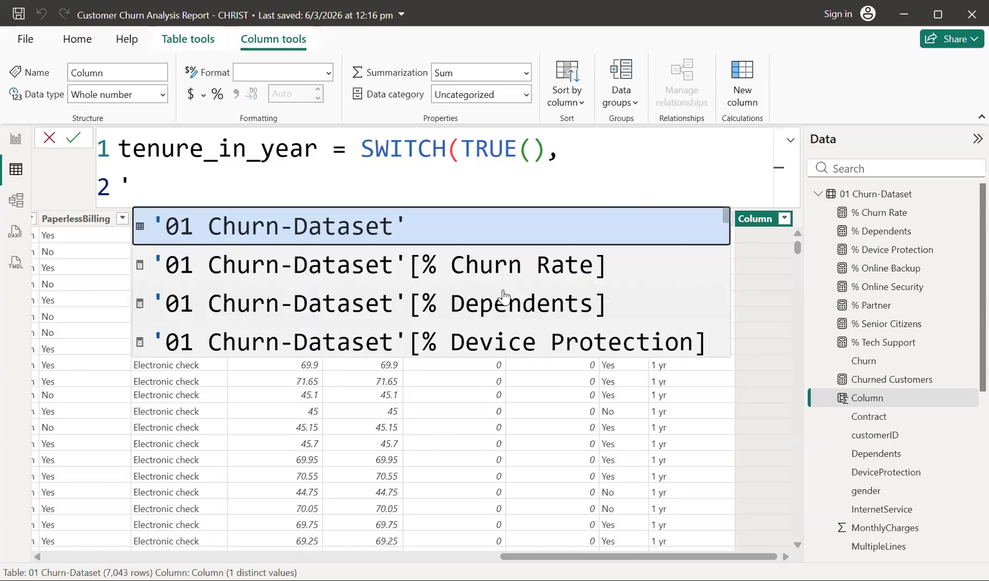
{"action": "key", "text": "Down"}
{"action": "key", "text": "Down"}
{"action": "key", "text": "Down"}
{"action": "key", "text": "Down"}
{"action": "key", "text": "Down"}
{"action": "key", "text": "Down"}
{"action": "key", "text": "Down"}
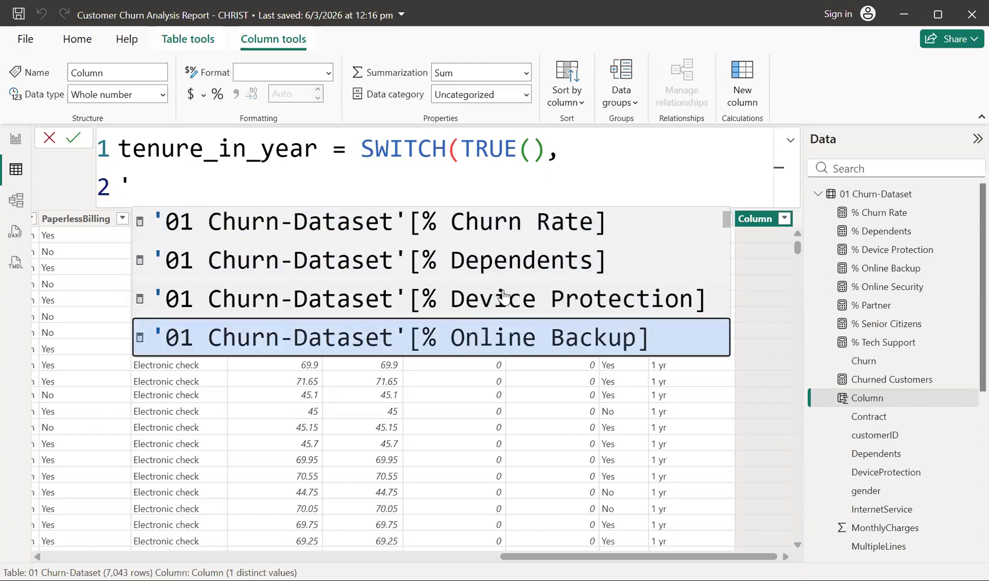
{"action": "key", "text": "Down"}
{"action": "key", "text": "Down"}
{"action": "key", "text": "Down"}
{"action": "key", "text": "Down"}
{"action": "key", "text": "Down"}
{"action": "key", "text": "Down"}
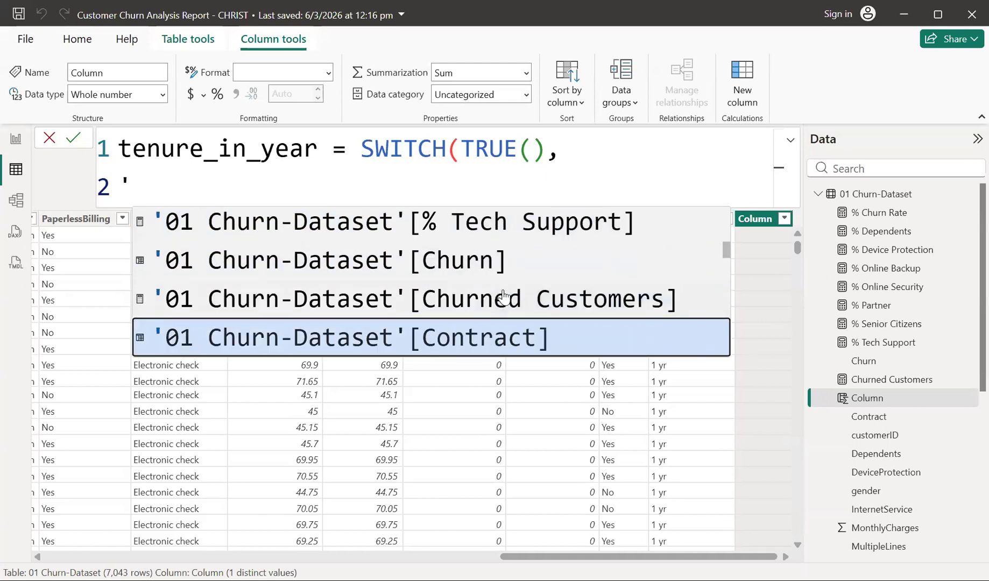
{"action": "key", "text": "Down"}
{"action": "key", "text": "Down"}
{"action": "key", "text": "Down"}
{"action": "key", "text": "Down"}
{"action": "key", "text": "Down"}
{"action": "key", "text": "Down"}
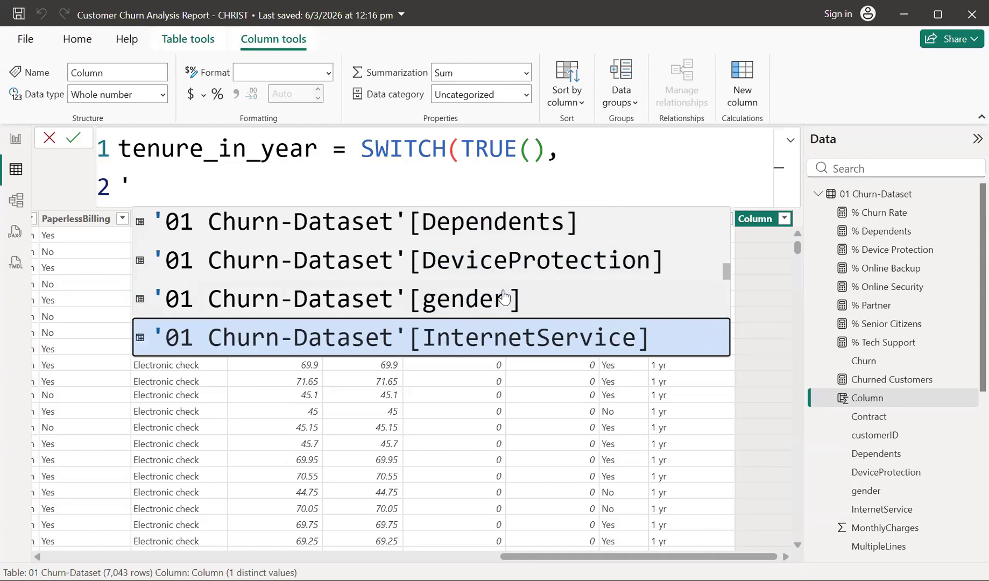
{"action": "key", "text": "Down"}
{"action": "key", "text": "Down"}
{"action": "key", "text": "Down"}
{"action": "key", "text": "Down"}
{"action": "key", "text": "Down"}
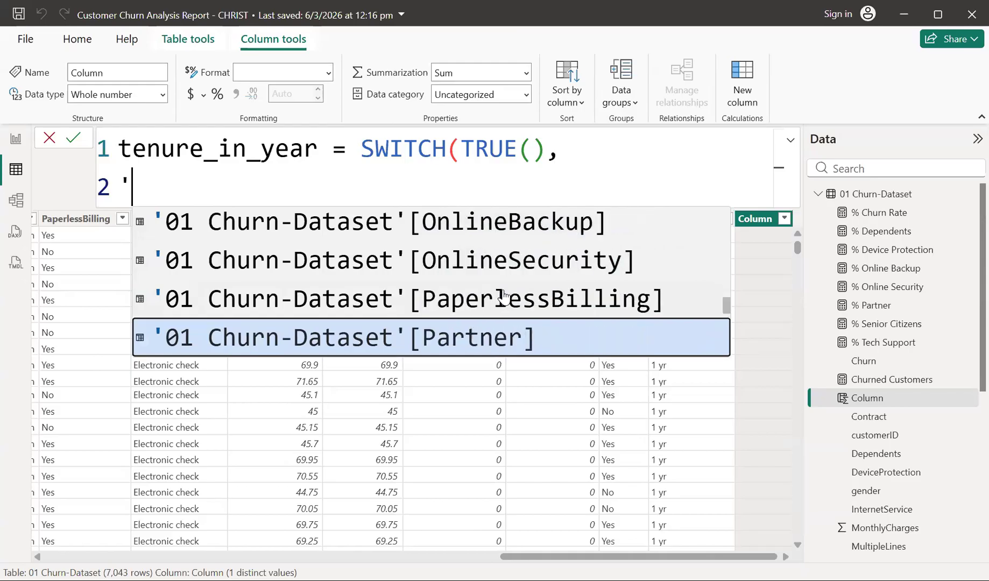
{"action": "key", "text": "Down"}
{"action": "key", "text": "Down"}
{"action": "key", "text": "Down"}
{"action": "key", "text": "Down"}
{"action": "key", "text": "Down"}
{"action": "key", "text": "Down"}
{"action": "key", "text": "Down"}
{"action": "key", "text": "Down"}
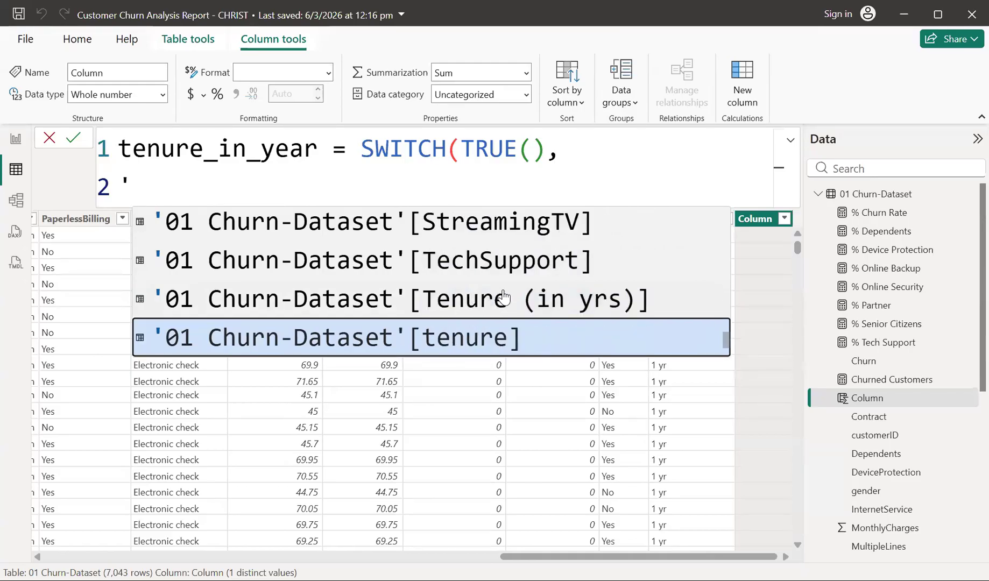
{"action": "key", "text": "Tab"}
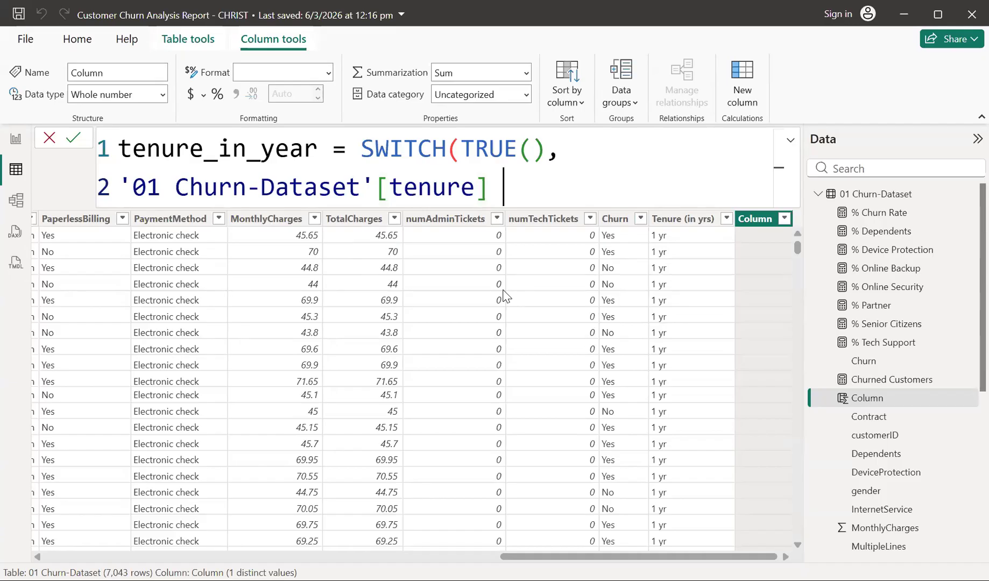
Step: Complete the first SWITCH condition as tenure <=12, give it a quoted text result, and start a third line
{"action": "type", "text": "<=1"}
{"action": "key", "text": "BackSpace"}
{"action": "type", "text": "12,"}
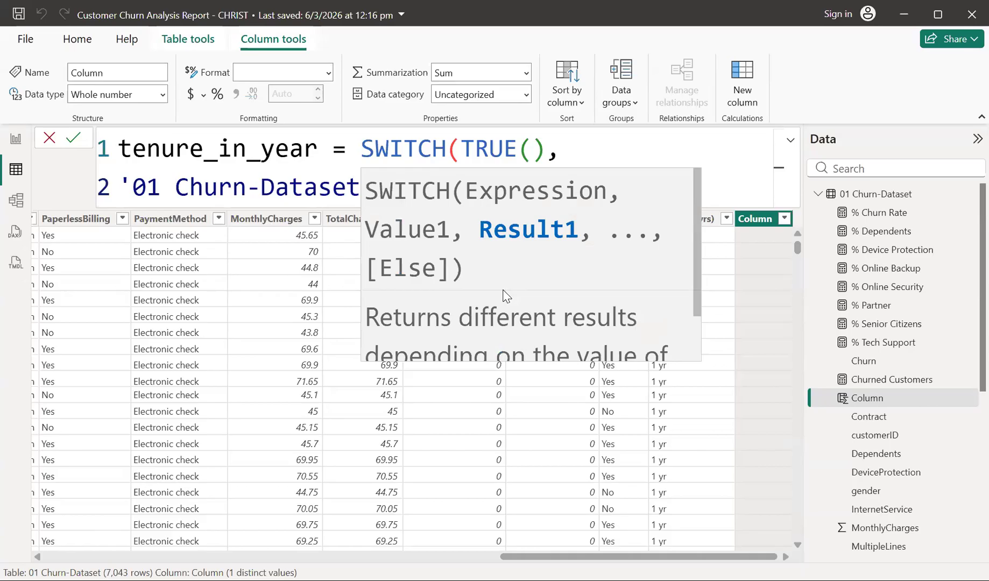
{"action": "type", "text": "\","}
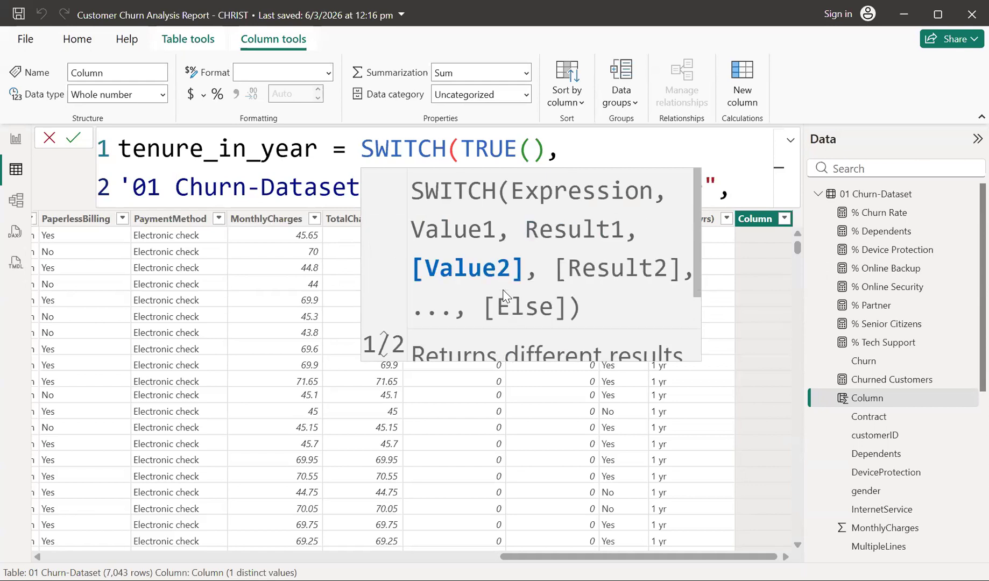
{"action": "key", "text": "shift+Return"}
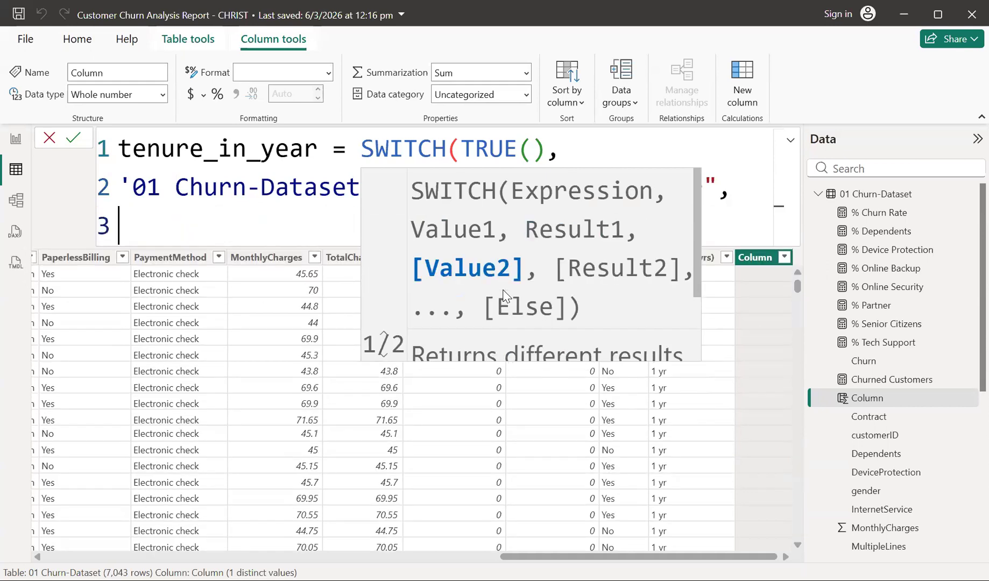
Step: Insert '01 Churn-Dataset'[tenure] on the formula's third line to begin the second SWITCH condition
{"action": "type", "text": "'"}
{"action": "key", "text": "Down"}
{"action": "key", "text": "Down"}
{"action": "key", "text": "Down"}
{"action": "key", "text": "Down"}
{"action": "key", "text": "Down"}
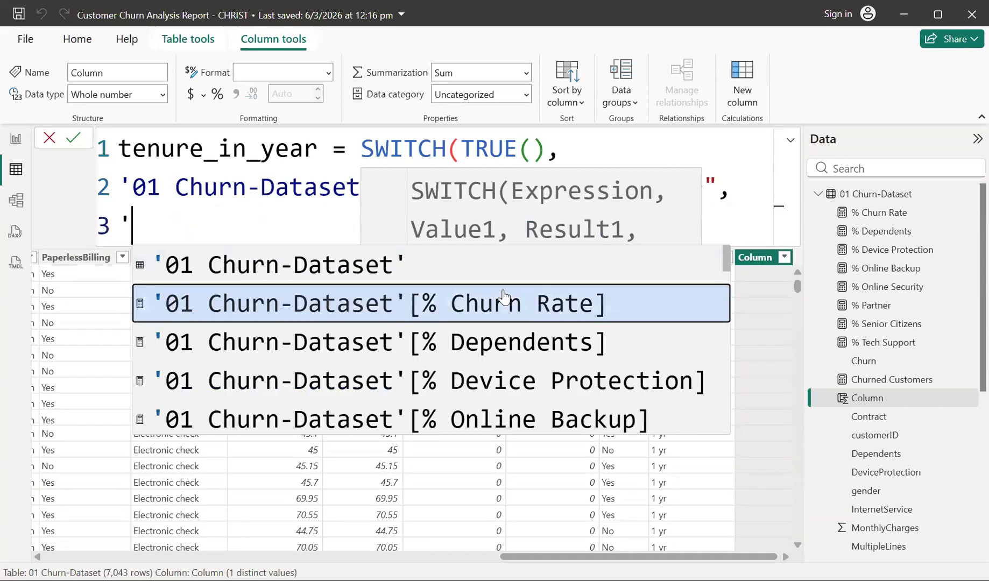
{"action": "key", "text": "Down"}
{"action": "key", "text": "Down"}
{"action": "key", "text": "Down"}
{"action": "key", "text": "Down"}
{"action": "key", "text": "Down"}
{"action": "key", "text": "Down"}
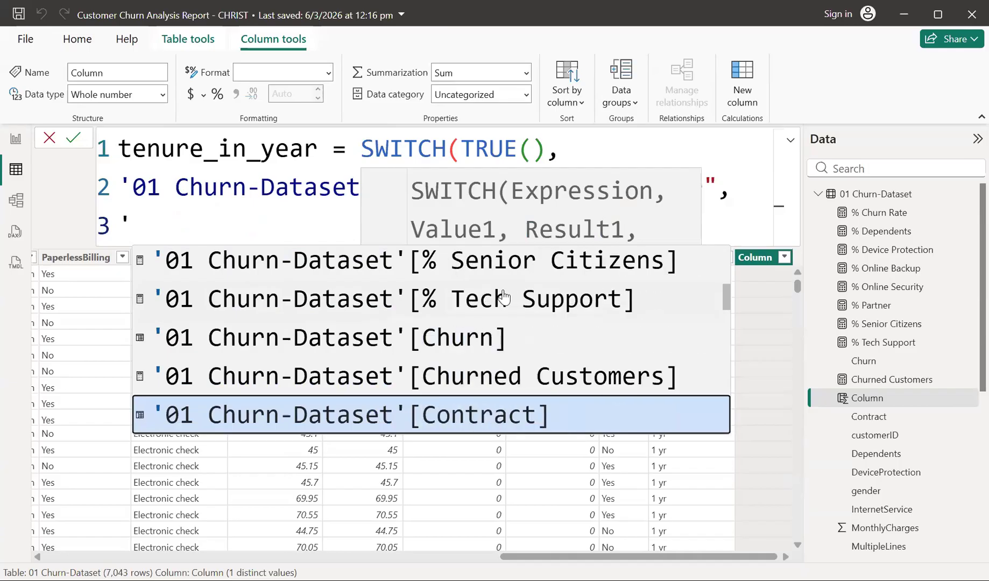
{"action": "key", "text": "Down"}
{"action": "key", "text": "Down"}
{"action": "key", "text": "Down"}
{"action": "key", "text": "Down"}
{"action": "key", "text": "Down"}
{"action": "key", "text": "Down"}
{"action": "key", "text": "Down"}
{"action": "key", "text": "Down"}
{"action": "key", "text": "Down"}
{"action": "key", "text": "Down"}
{"action": "key", "text": "Down"}
{"action": "key", "text": "Down"}
{"action": "key", "text": "Down"}
{"action": "key", "text": "Down"}
{"action": "key", "text": "Down"}
{"action": "key", "text": "Down"}
{"action": "key", "text": "Down"}
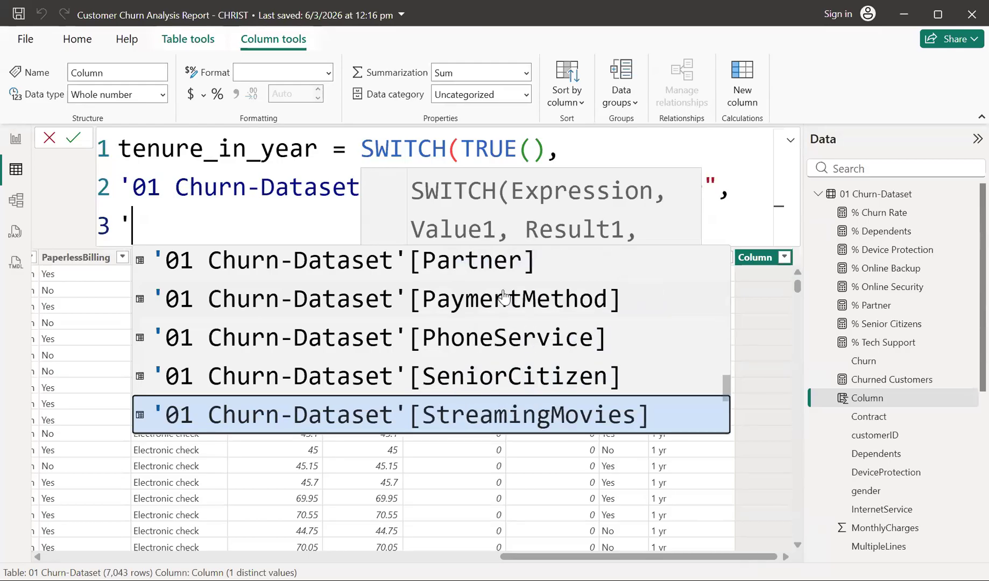
{"action": "key", "text": "Down"}
{"action": "key", "text": "Down"}
{"action": "key", "text": "Down"}
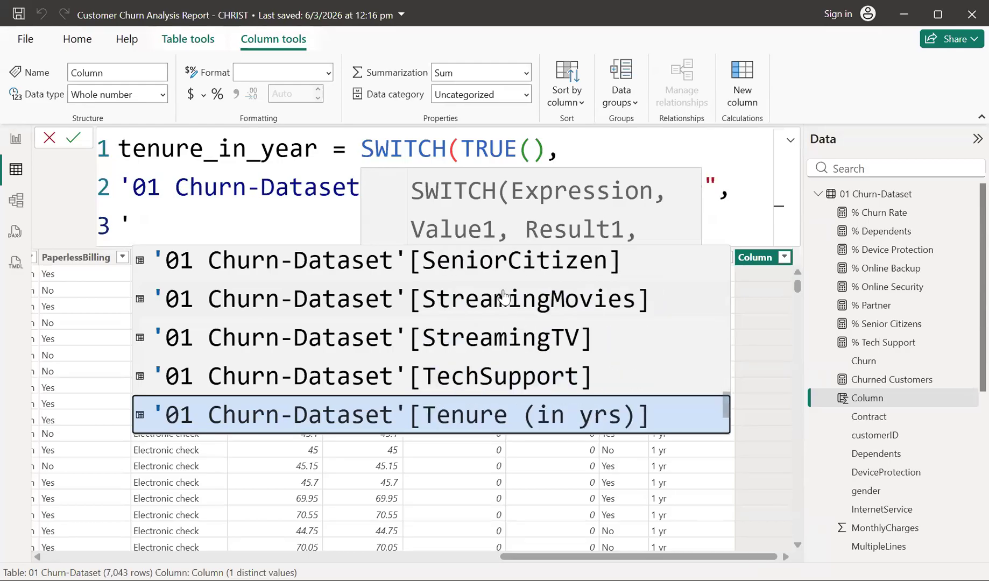
{"action": "key", "text": "Down"}
{"action": "key", "text": "Tab"}
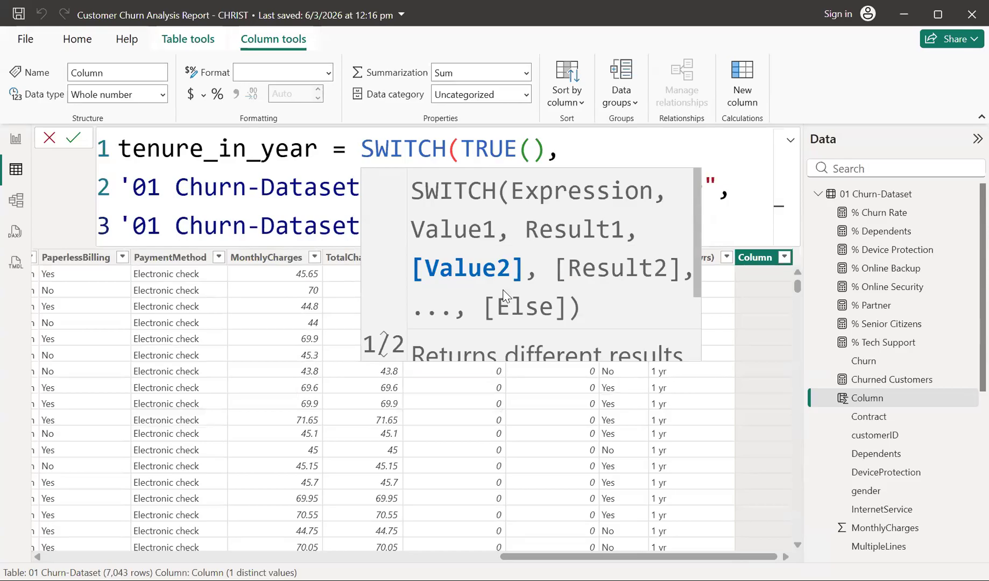
Step: Finish the second SWITCH condition, give it a quoted text result, and start a fourth line
{"action": "type", "text": ","}
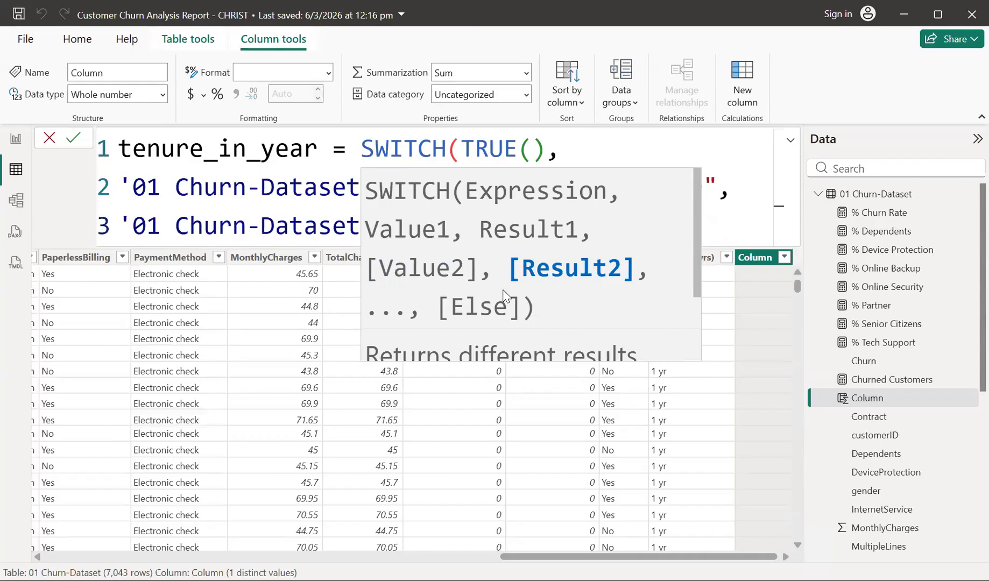
{"action": "type", "text": "\","}
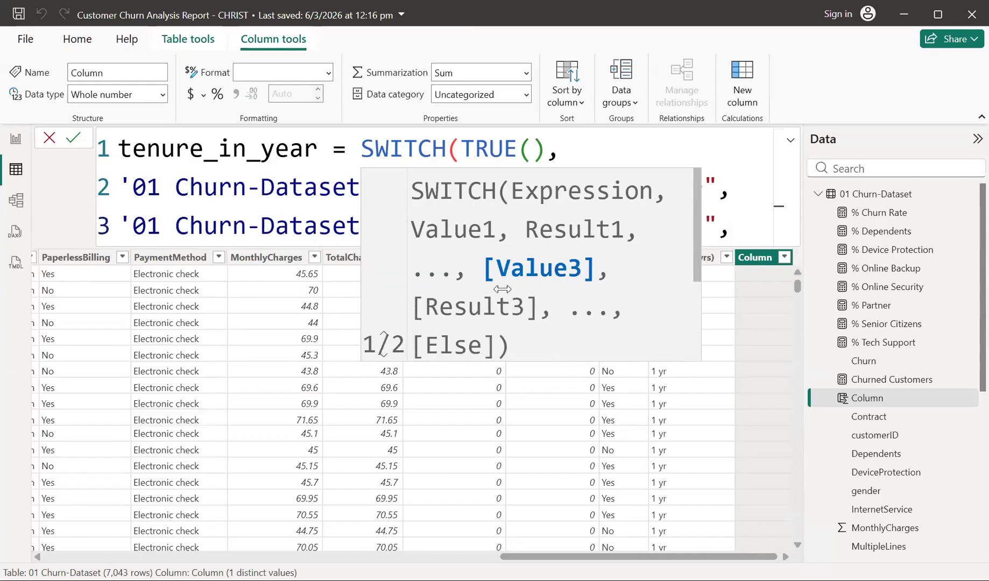
{"action": "key", "text": "shift+Return"}
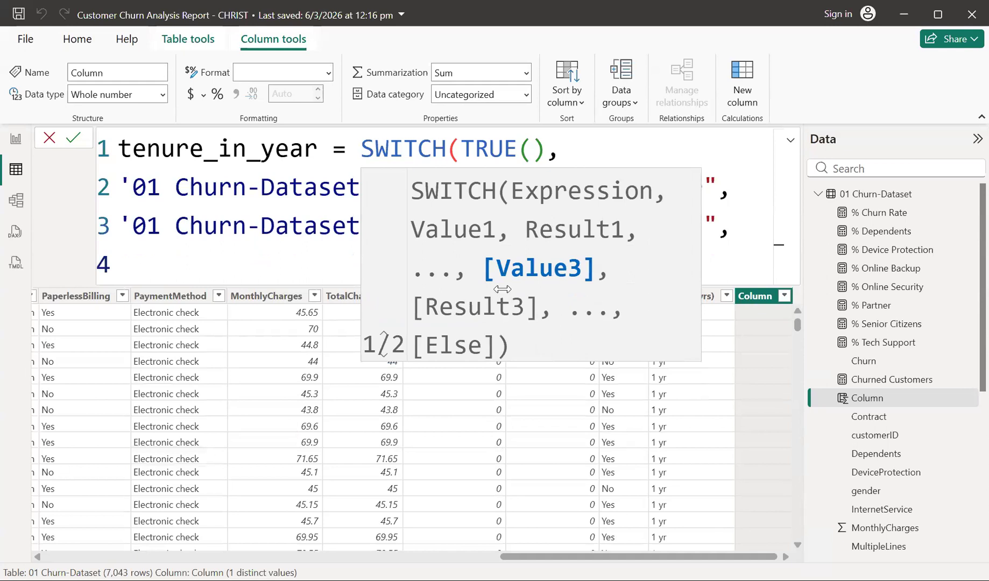
Step: Insert '01 Churn-Dataset'[tenure] on the formula's fourth line to begin the third SWITCH condition
{"action": "type", "text": "'"}
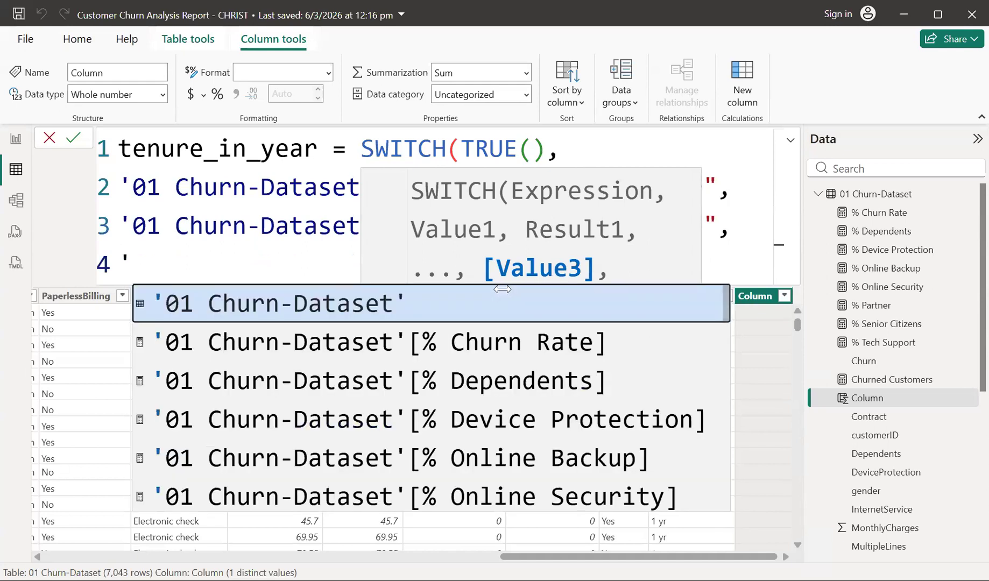
{"action": "key", "text": "Down"}
{"action": "key", "text": "Down"}
{"action": "key", "text": "Down"}
{"action": "key", "text": "Down"}
{"action": "key", "text": "Down"}
{"action": "key", "text": "Down"}
{"action": "key", "text": "Down"}
{"action": "key", "text": "Down"}
{"action": "key", "text": "Down"}
{"action": "key", "text": "Down"}
{"action": "key", "text": "Down"}
{"action": "key", "text": "Down"}
{"action": "key", "text": "Down"}
{"action": "key", "text": "Down"}
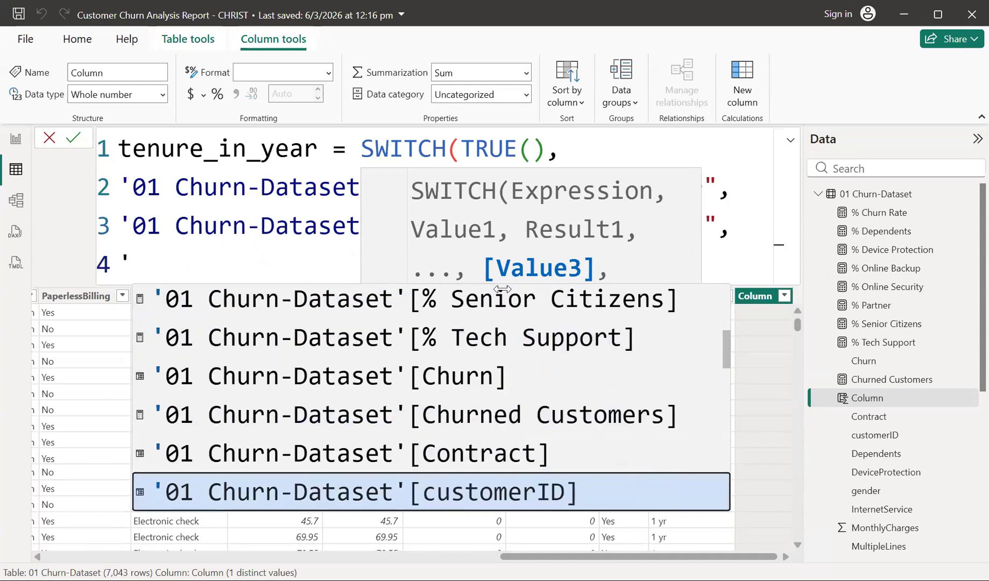
{"action": "key", "text": "Down"}
{"action": "key", "text": "Down"}
{"action": "key", "text": "Down"}
{"action": "key", "text": "Down"}
{"action": "key", "text": "Down"}
{"action": "key", "text": "Down"}
{"action": "key", "text": "Down"}
{"action": "key", "text": "Down"}
{"action": "key", "text": "Down"}
{"action": "key", "text": "Down"}
{"action": "key", "text": "Down"}
{"action": "key", "text": "Down"}
{"action": "key", "text": "Down"}
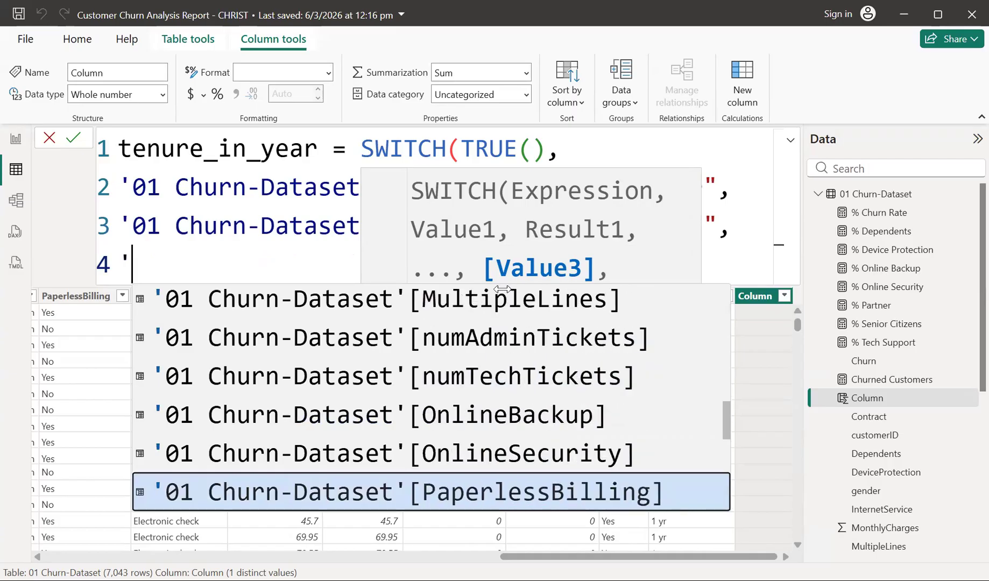
{"action": "key", "text": "Down"}
{"action": "key", "text": "Down"}
{"action": "key", "text": "Down"}
{"action": "key", "text": "Down"}
{"action": "key", "text": "Down"}
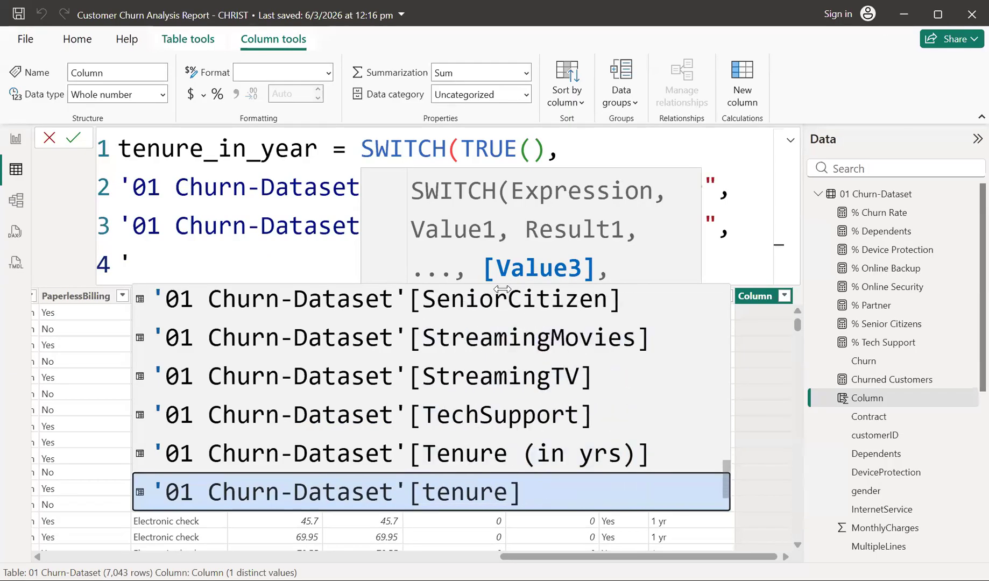
{"action": "key", "text": "Tab"}
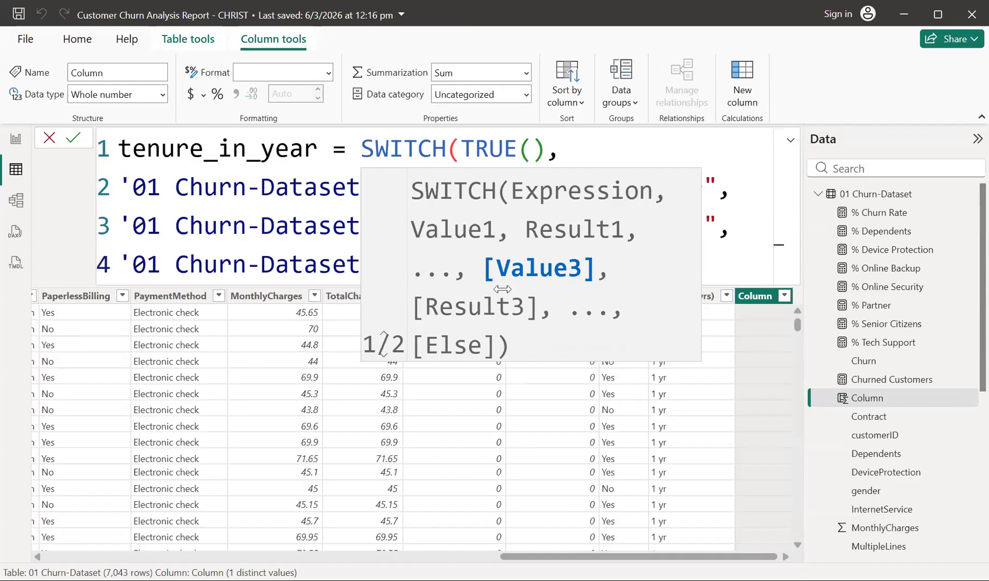
Step: Finish the third SWITCH condition, give it a quoted text result, and start a fifth line
{"action": "type", "text": ","}
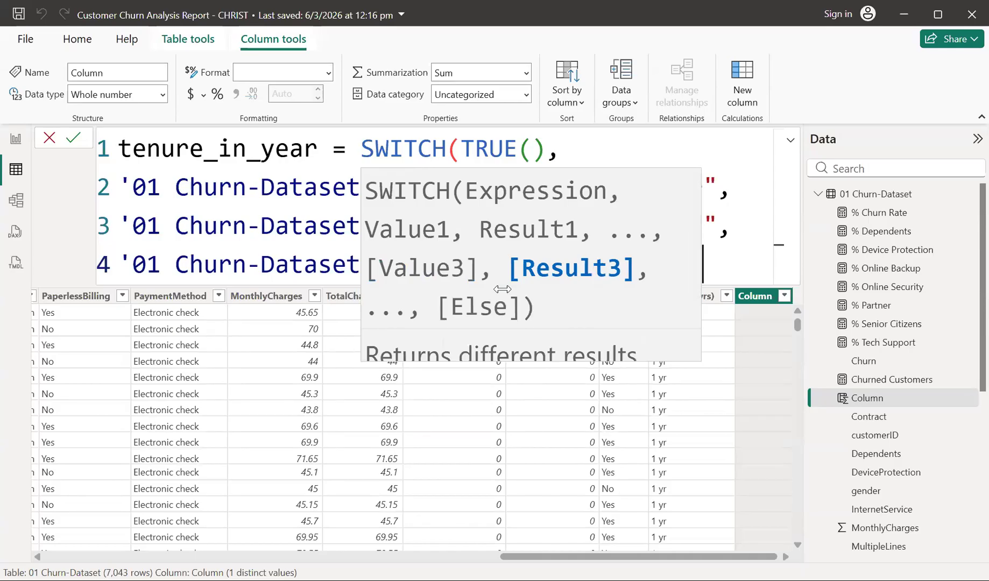
{"action": "type", "text": "\","}
{"action": "key", "text": "shift+Return"}
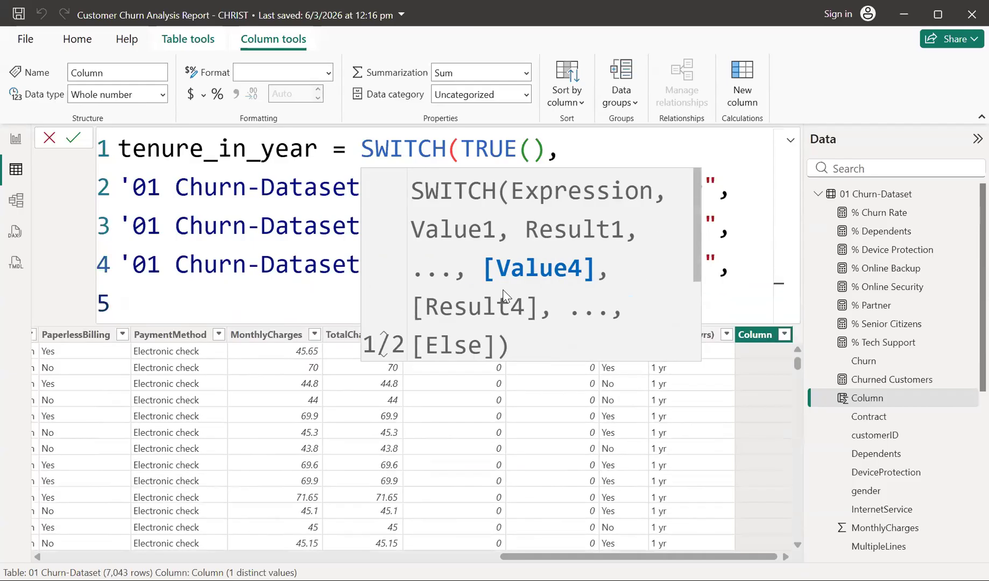
Step: Insert '01 Churn-Dataset'[tenure] on the formula's fifth line to begin the fourth SWITCH condition
{"action": "type", "text": "'"}
{"action": "key", "text": "Down"}
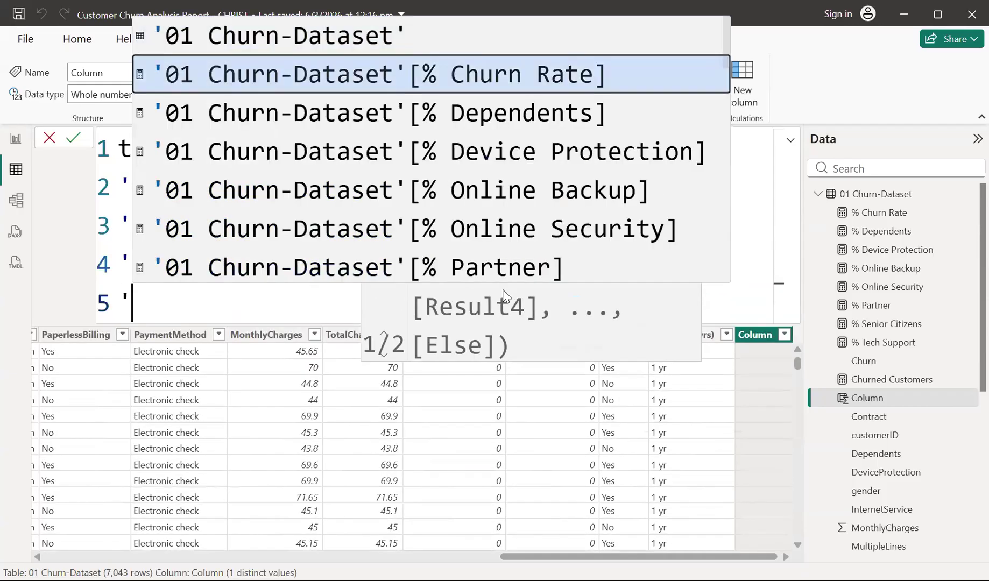
{"action": "key", "text": "Down"}
{"action": "key", "text": "Down"}
{"action": "key", "text": "Down"}
{"action": "key", "text": "Down"}
{"action": "key", "text": "Down"}
{"action": "key", "text": "Down"}
{"action": "key", "text": "Down"}
{"action": "key", "text": "Down"}
{"action": "key", "text": "Down"}
{"action": "key", "text": "Down"}
{"action": "key", "text": "Down"}
{"action": "key", "text": "Down"}
{"action": "key", "text": "Down"}
{"action": "key", "text": "Down"}
{"action": "key", "text": "Down"}
{"action": "key", "text": "Down"}
{"action": "key", "text": "Down"}
{"action": "key", "text": "Down"}
{"action": "key", "text": "Down"}
{"action": "key", "text": "Down"}
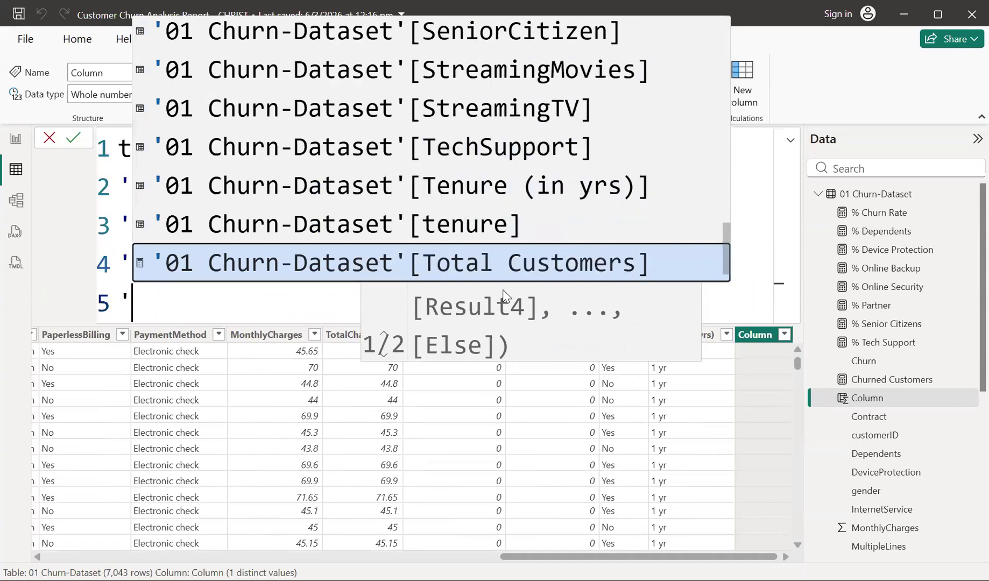
{"action": "key", "text": "Up"}
{"action": "key", "text": "Tab"}
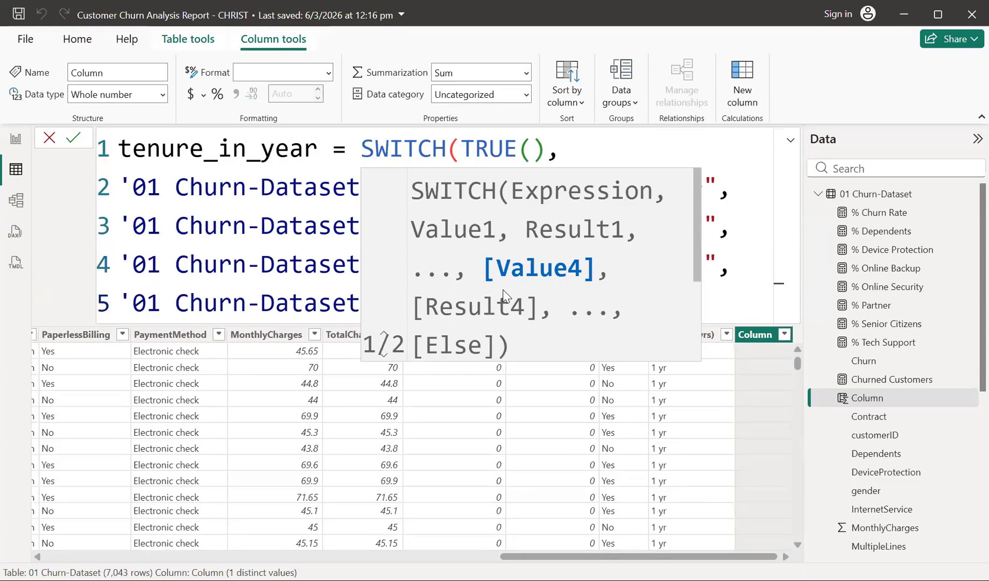
Step: Finish the fourth SWITCH condition, give it a quoted text result, and start a sixth line
{"action": "type", "text": ","}
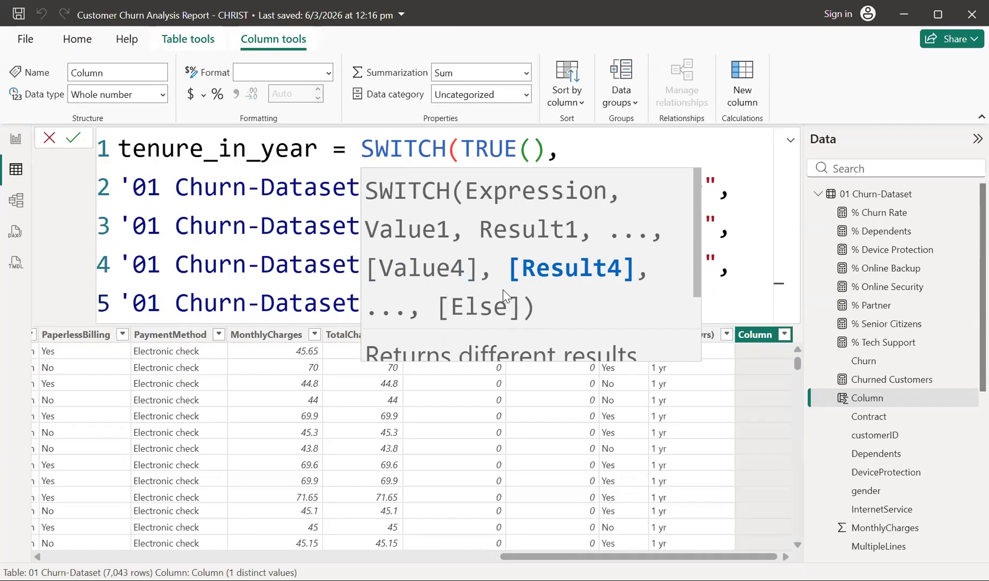
{"action": "type", "text": "\","}
{"action": "key", "text": "shift+Return"}
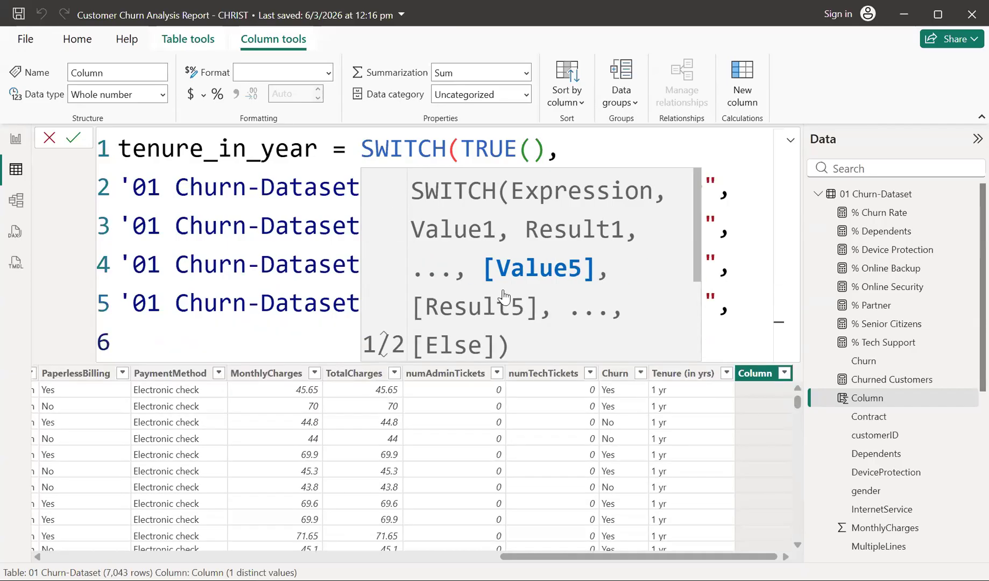
Step: Insert '01 Churn-Dataset'[tenure] on the formula's sixth line to begin the fifth SWITCH condition
{"action": "type", "text": "'0"}
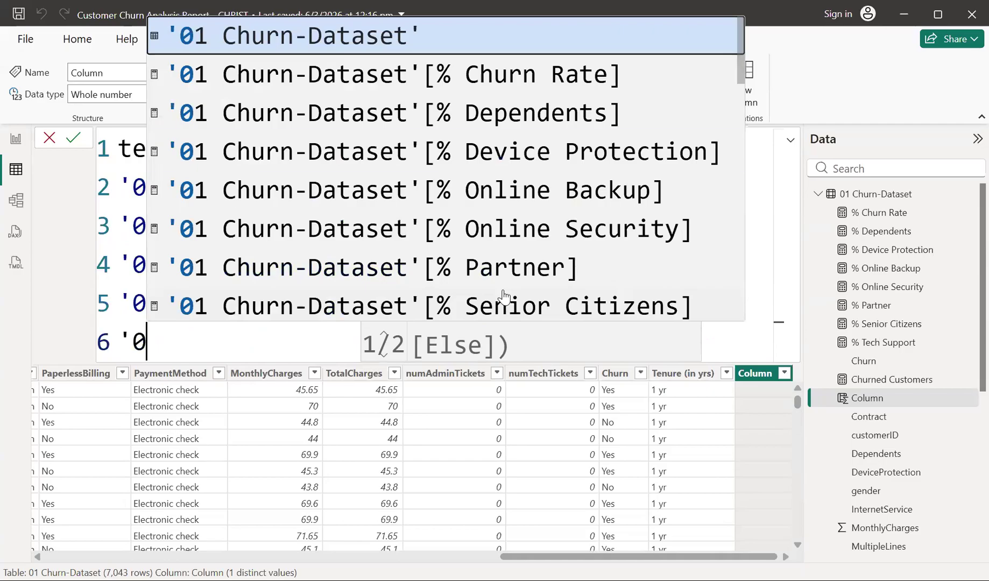
{"action": "key", "text": "Down"}
{"action": "key", "text": "Down"}
{"action": "key", "text": "Down"}
{"action": "key", "text": "Down"}
{"action": "key", "text": "Down"}
{"action": "key", "text": "Down"}
{"action": "key", "text": "Down"}
{"action": "key", "text": "Down"}
{"action": "key", "text": "Down"}
{"action": "key", "text": "Down"}
{"action": "key", "text": "Down"}
{"action": "key", "text": "Down"}
{"action": "key", "text": "Down"}
{"action": "key", "text": "Down"}
{"action": "key", "text": "Down"}
{"action": "key", "text": "Down"}
{"action": "key", "text": "Down"}
{"action": "key", "text": "Down"}
{"action": "key", "text": "Down"}
{"action": "key", "text": "Down"}
{"action": "key", "text": "Down"}
{"action": "key", "text": "Down"}
{"action": "key", "text": "Down"}
{"action": "key", "text": "Down"}
{"action": "key", "text": "Down"}
{"action": "key", "text": "Down"}
{"action": "key", "text": "Down"}
{"action": "key", "text": "Down"}
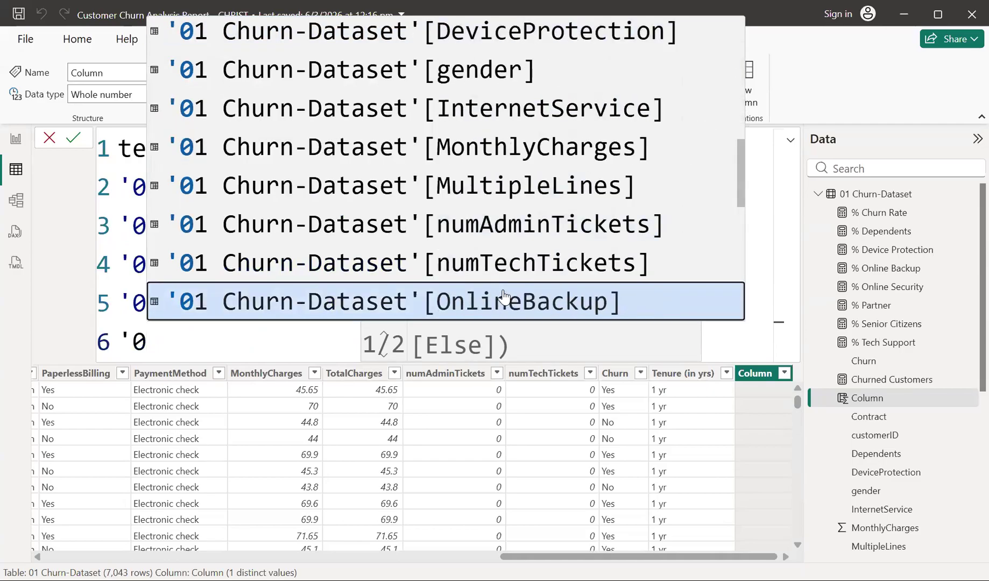
{"action": "key", "text": "Down"}
{"action": "key", "text": "Down"}
{"action": "key", "text": "Down"}
{"action": "key", "text": "Down"}
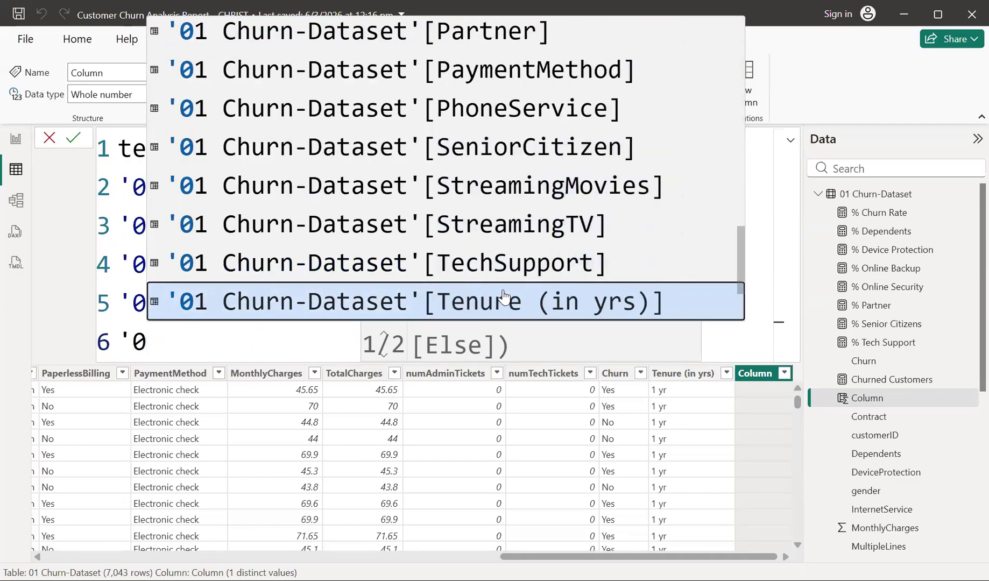
{"action": "key", "text": "Tab"}
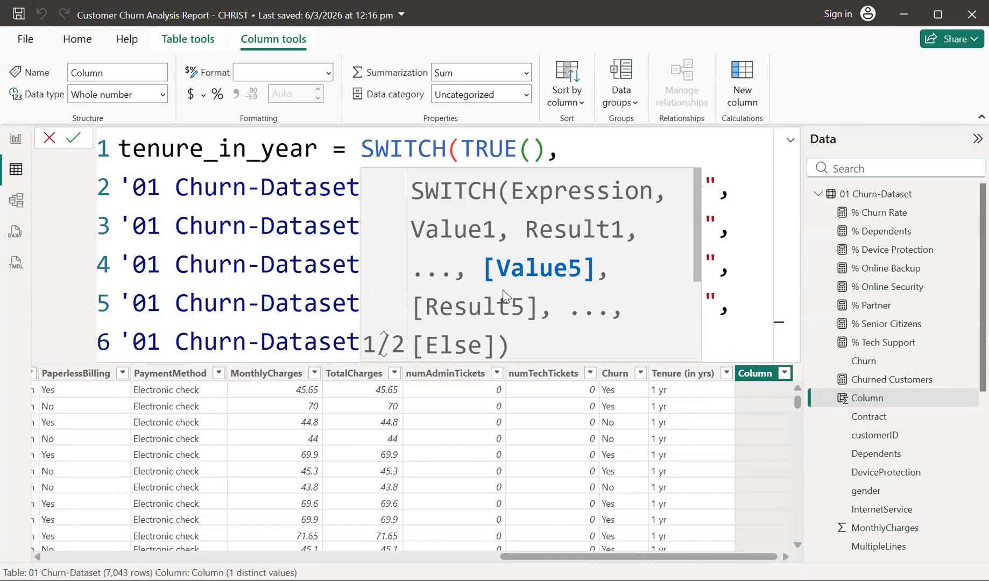
Step: Complete the fifth SWITCH condition as <= 60 with the result "5years", and start a seventh line
{"action": "type", "text": ","}
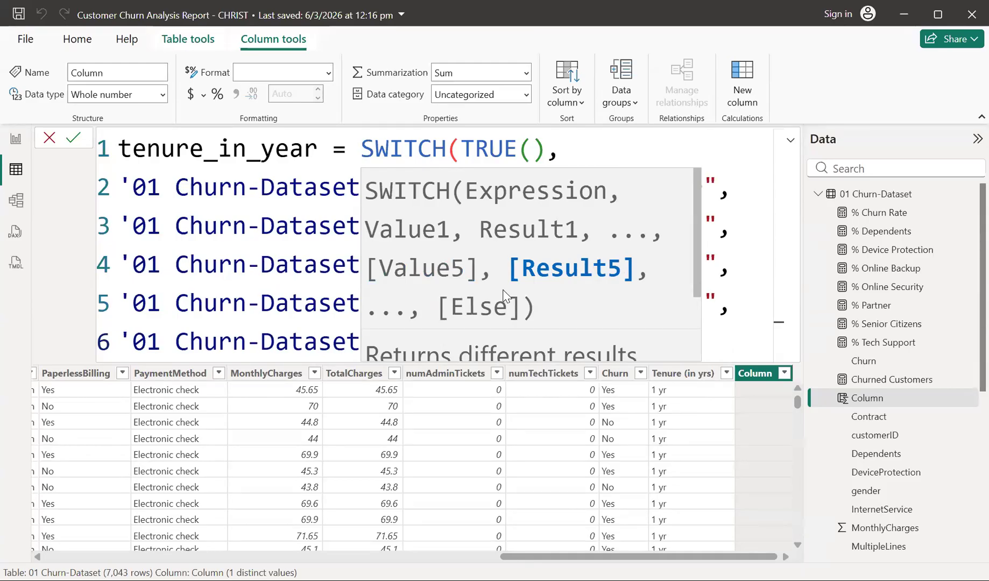
{"action": "type", "text": "\","}
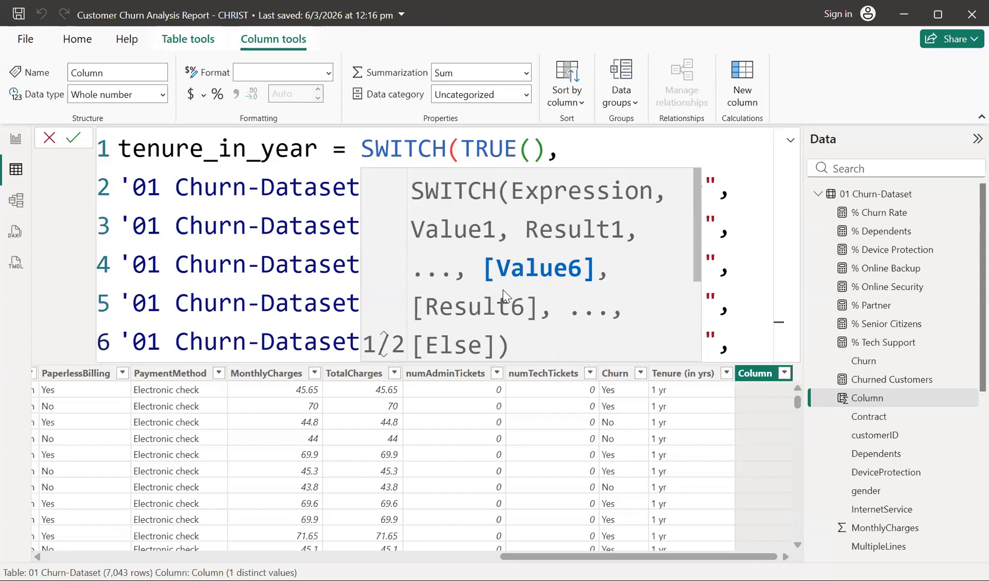
{"action": "key", "text": "shift+Return"}
Step: Add "6 years" as the SWITCH fallback result on the seventh line and close the function
{"action": "type", "text": "'"}
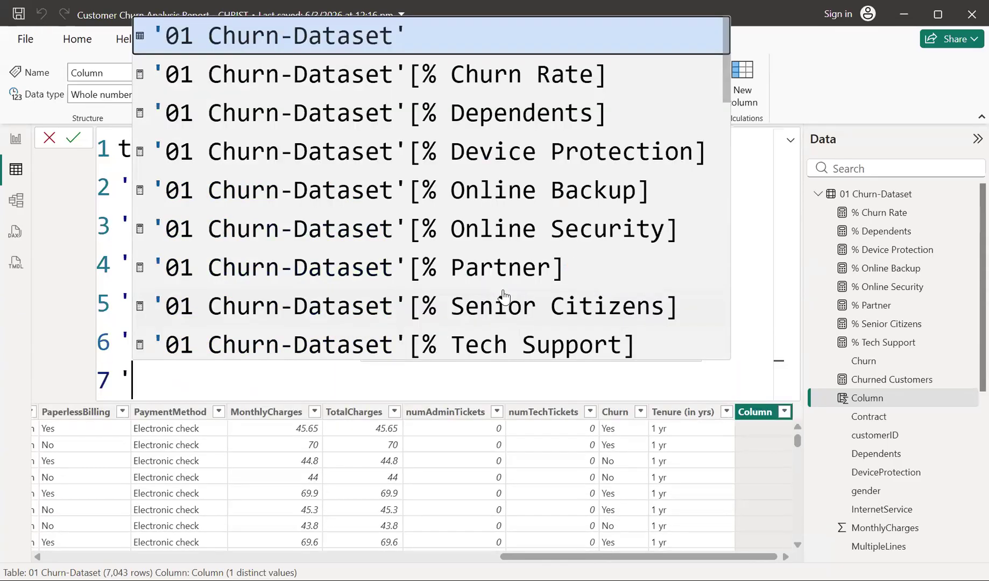
{"action": "key", "text": "BackSpace"}
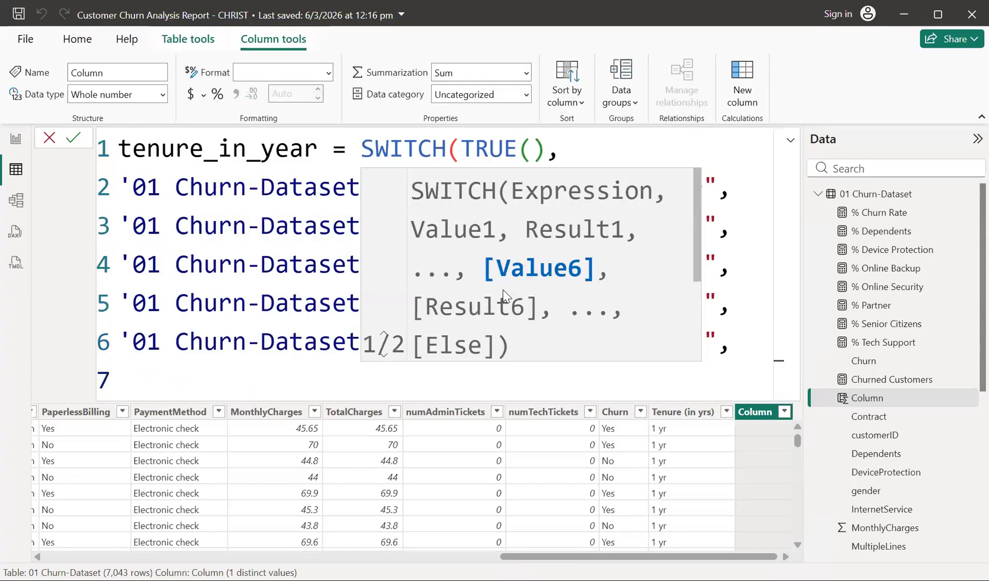
{"action": "type", "text": "\"6 years\""}
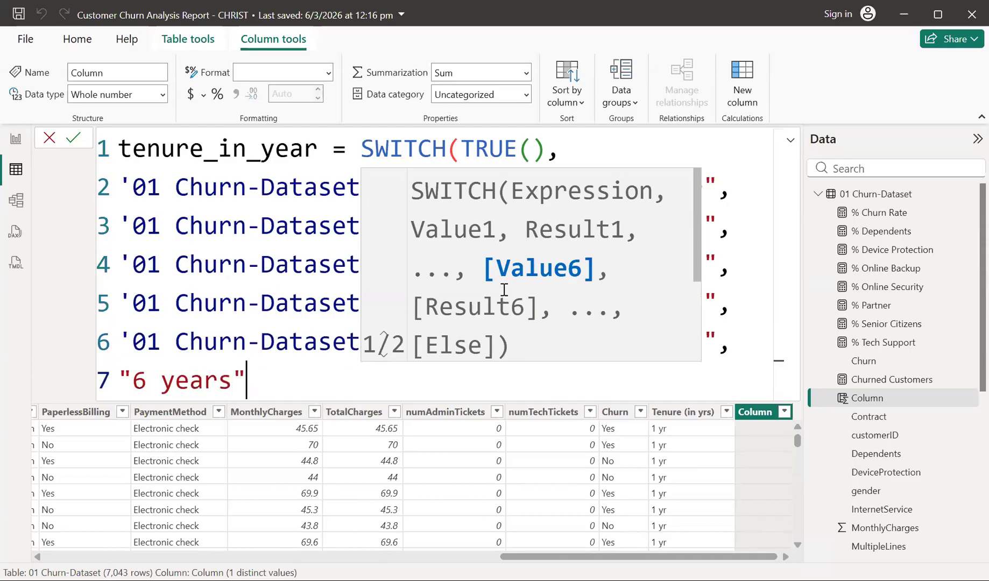
{"action": "type", "text": ")"}
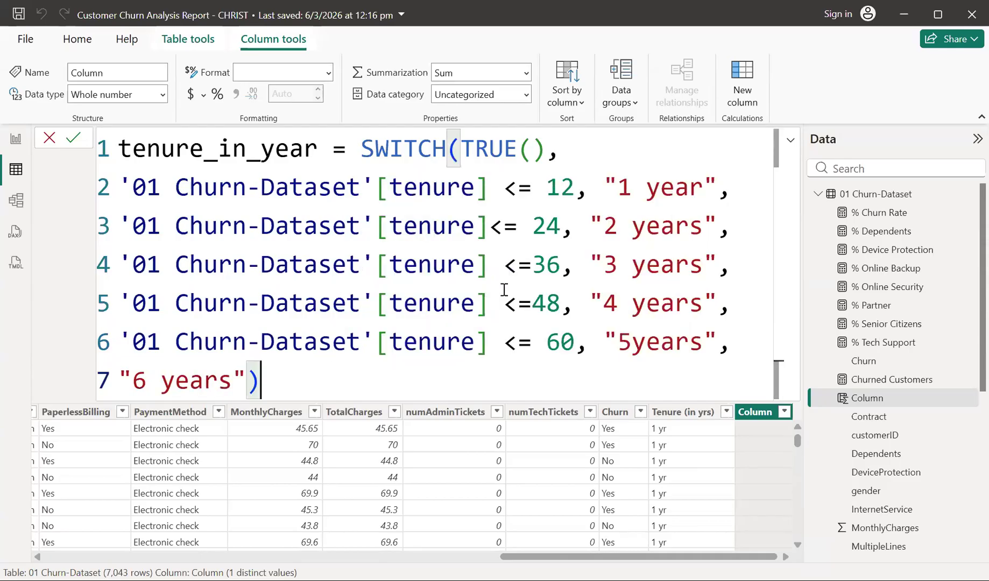
Step: Even out the spacing around the <= comparisons on lines 3 to 5 and correct the fifth result to "5 years"
{"action": "left_click", "coordinate": [494, 234]}
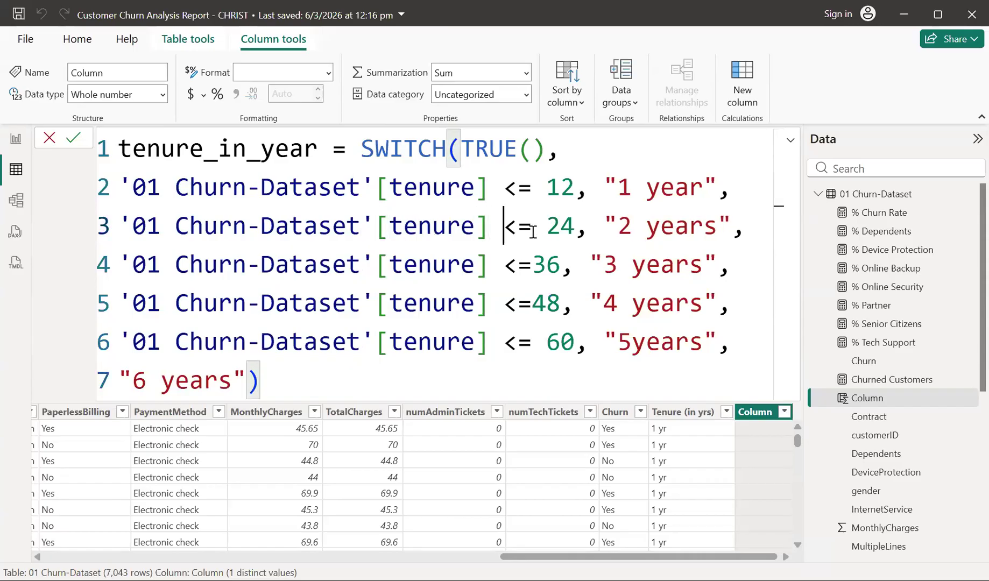
{"action": "left_click", "coordinate": [533, 301]}
{"action": "left_click", "coordinate": [534, 265]}
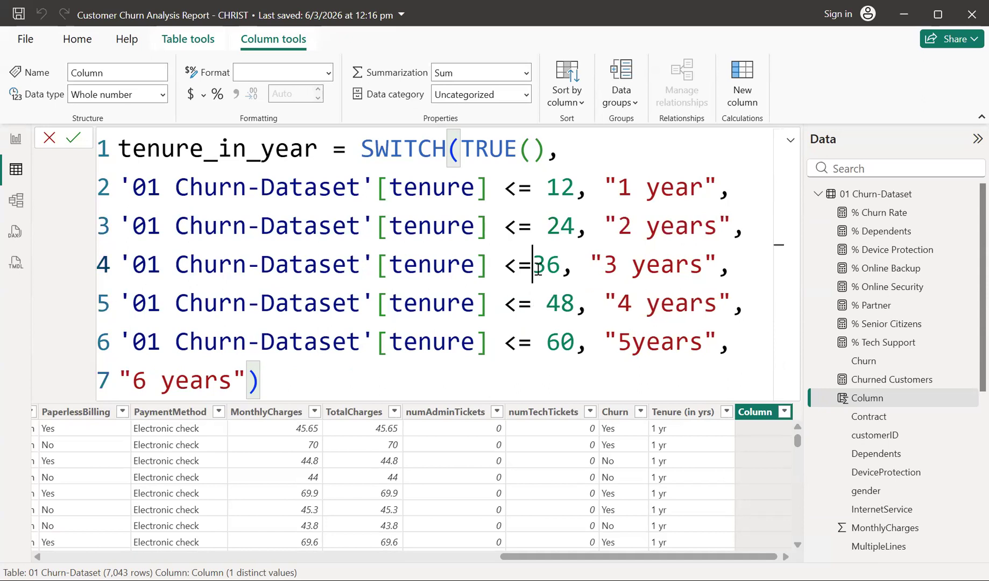
{"action": "left_click", "coordinate": [548, 226]}
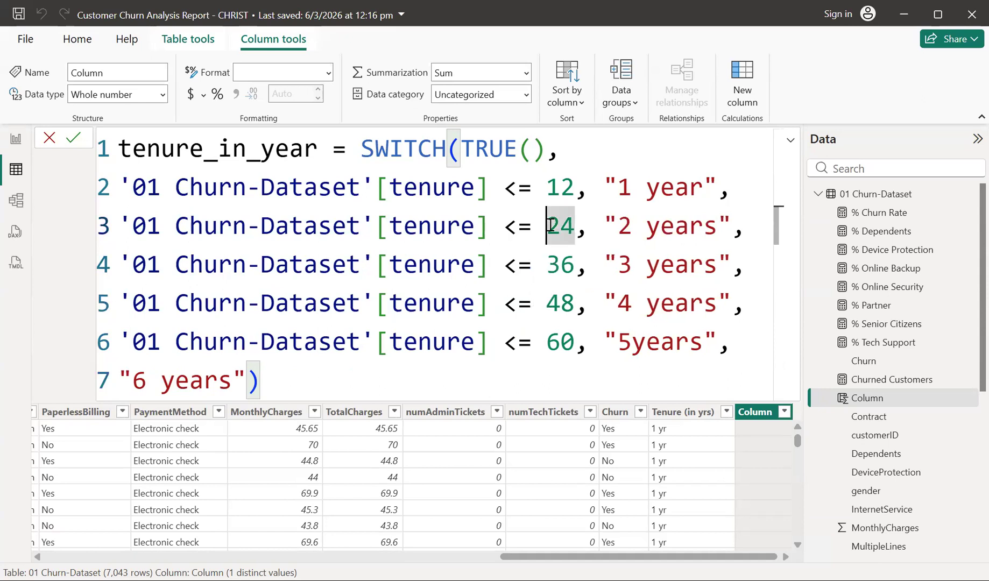
{"action": "key", "text": "BackSpace"}
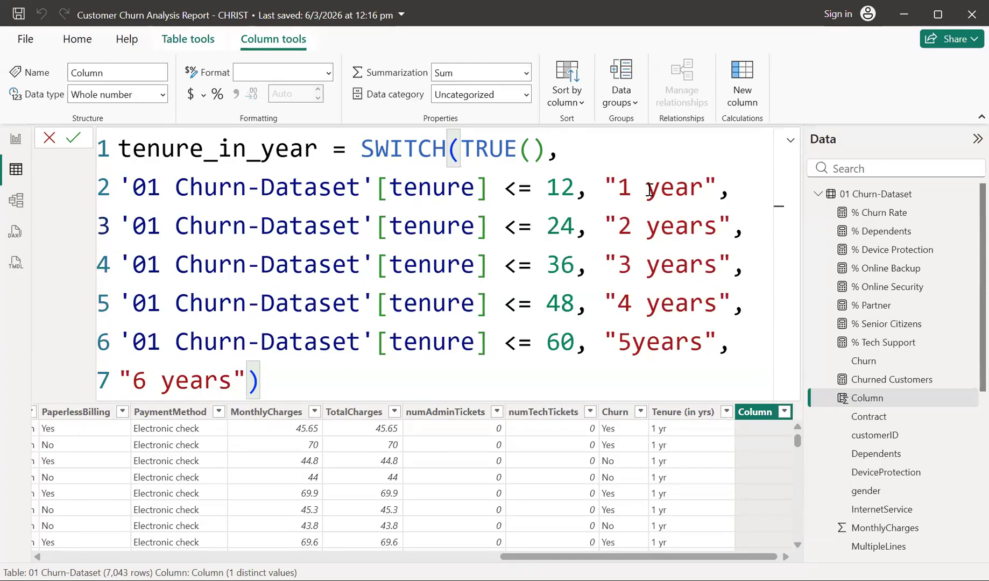
{"action": "left_click", "coordinate": [632, 344]}
{"action": "left_click", "coordinate": [296, 381]}
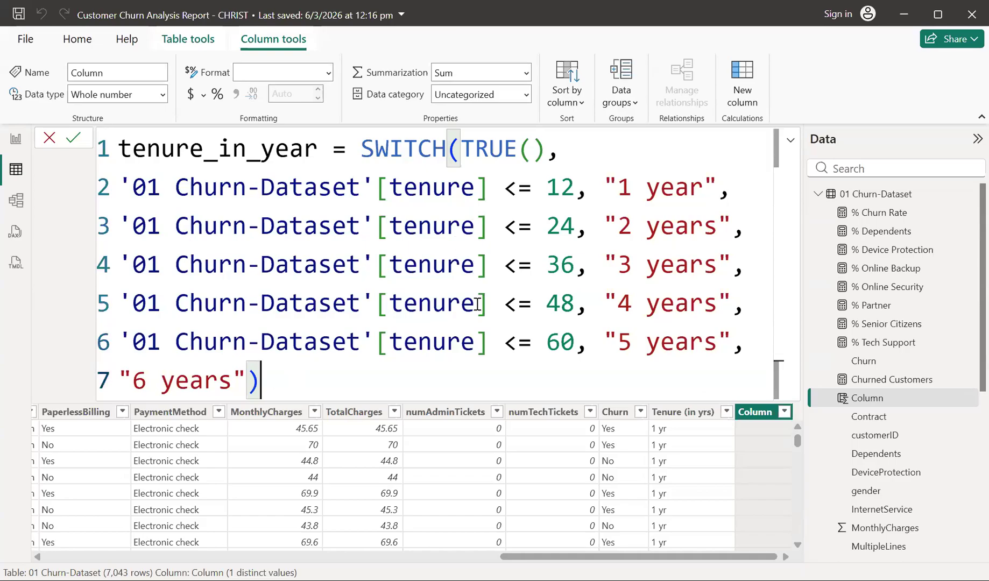
Step: Commit the tenure_in_year formula and check the new column's distinct values in its filter list
{"action": "key", "text": "Return"}
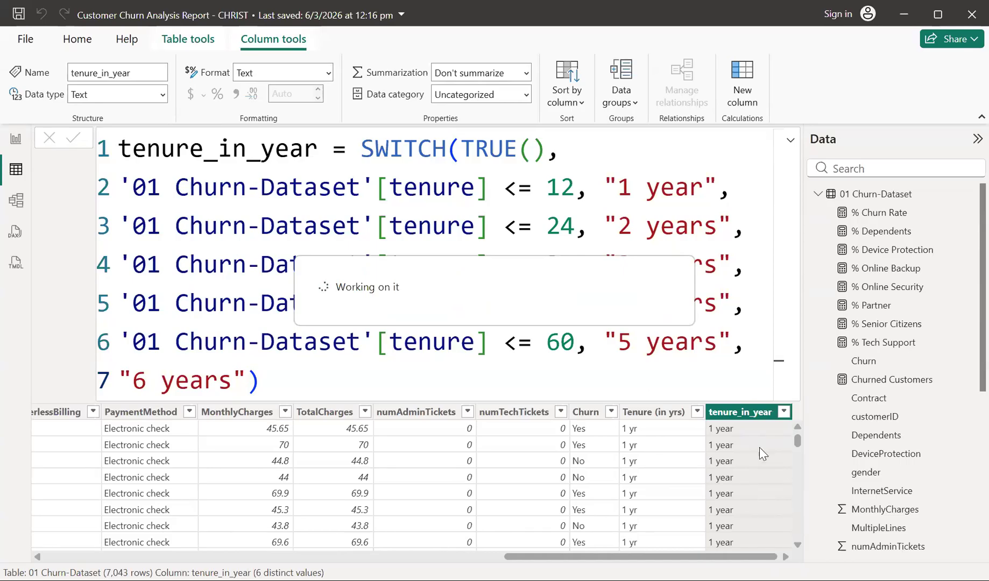
{"action": "left_click", "coordinate": [783, 413]}
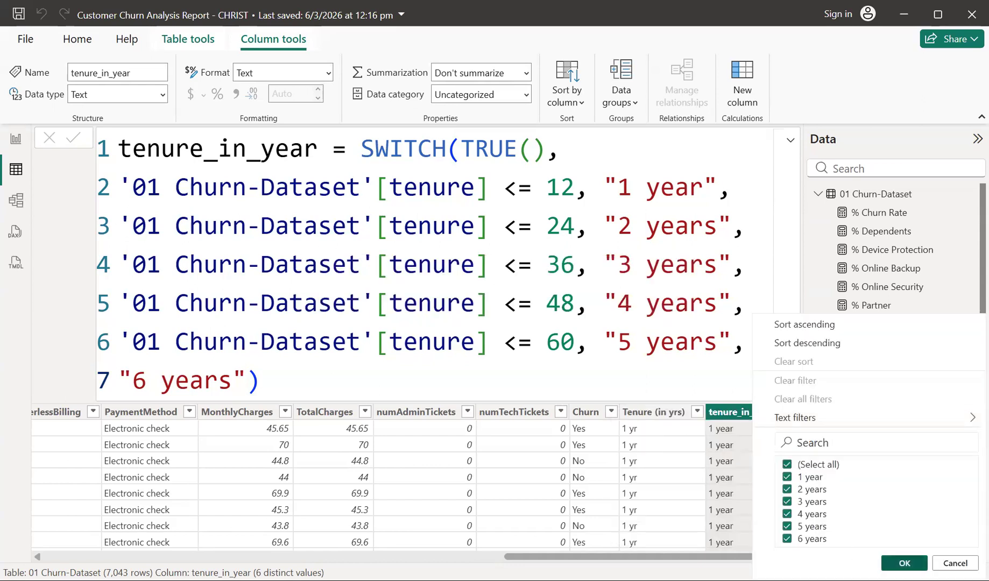
{"action": "left_click", "coordinate": [575, 427]}
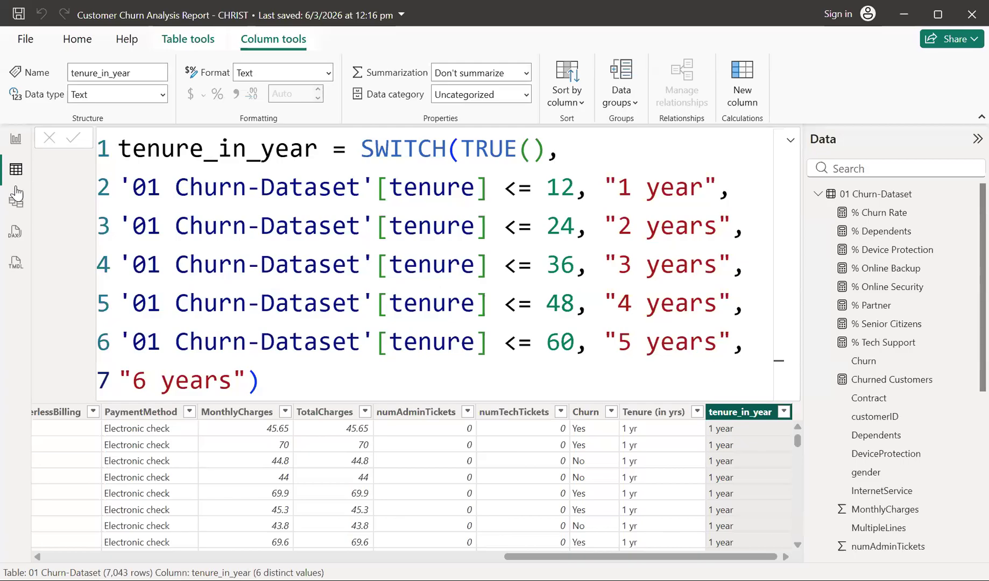
Step: Return to the report and compare the churn rate of each tenure year in the enlarged % Churn Rate by Tenure chart, then leave focus mode
{"action": "left_click", "coordinate": [15, 141]}
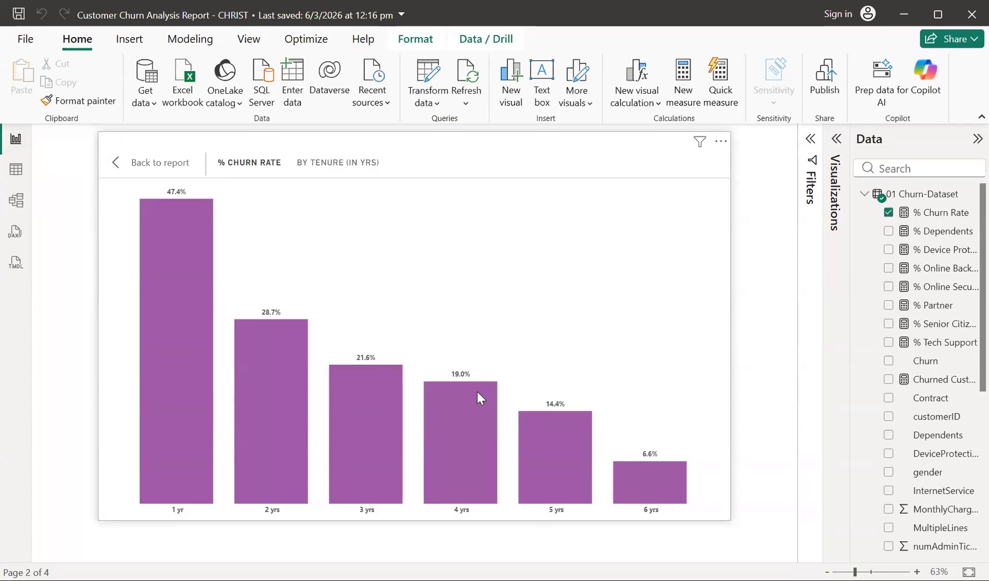
{"action": "mouse_move", "coordinate": [477, 392]}
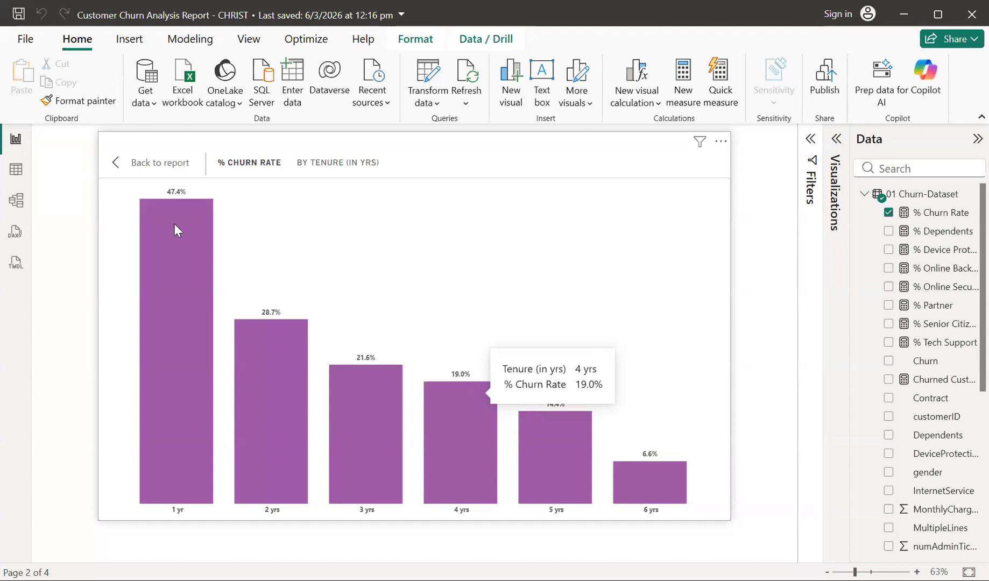
{"action": "mouse_move", "coordinate": [173, 221]}
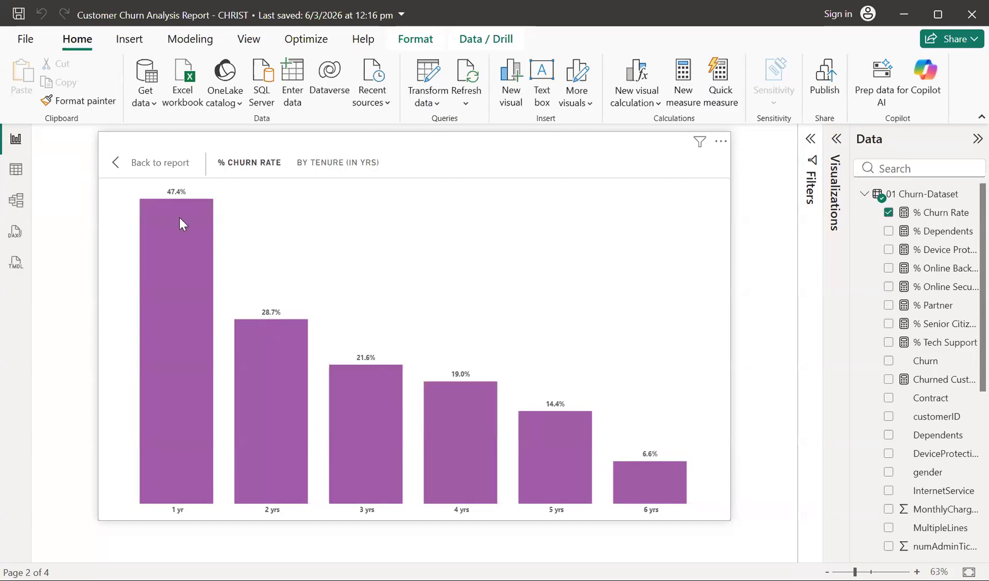
{"action": "mouse_move", "coordinate": [278, 329]}
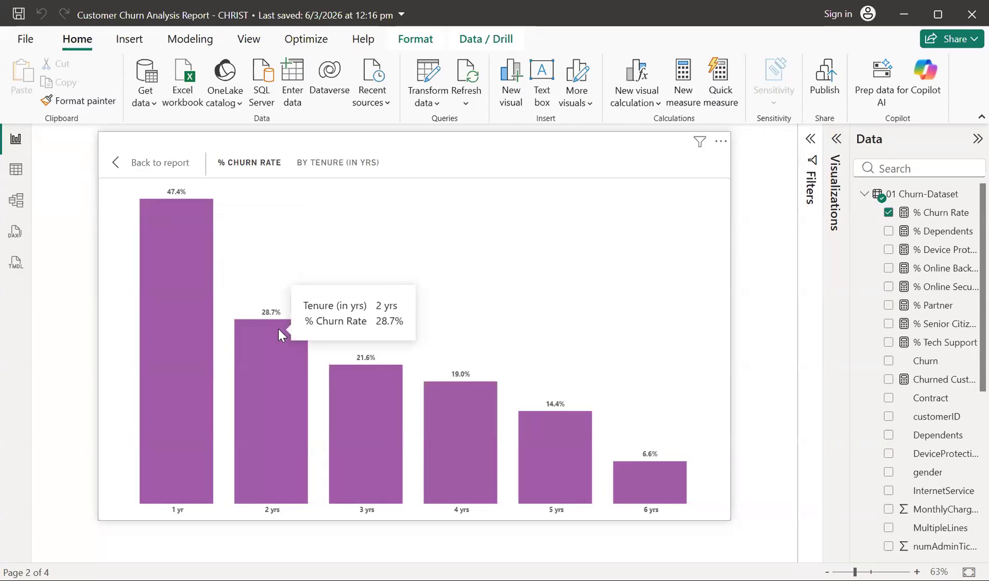
{"action": "mouse_move", "coordinate": [350, 368]}
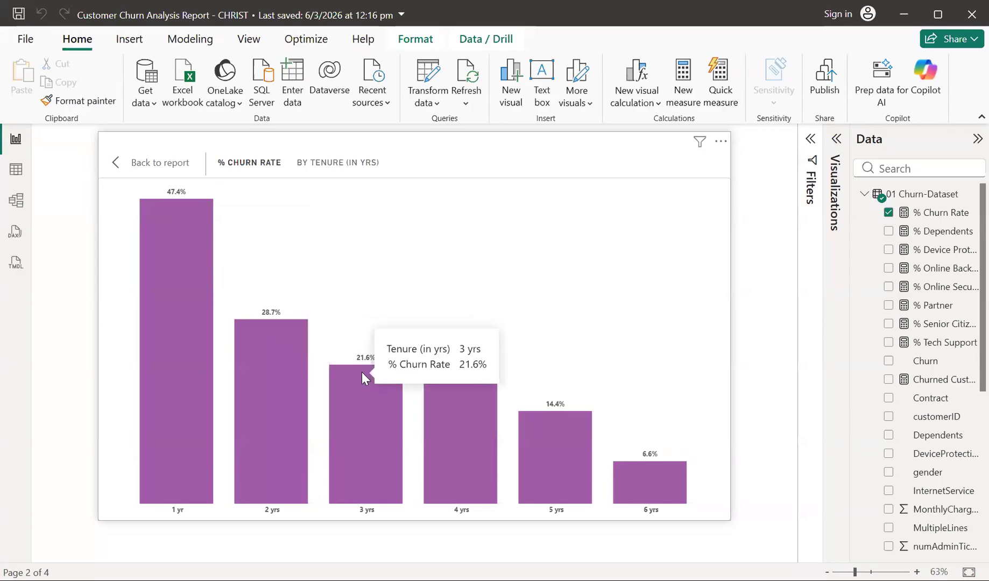
{"action": "mouse_move", "coordinate": [442, 394]}
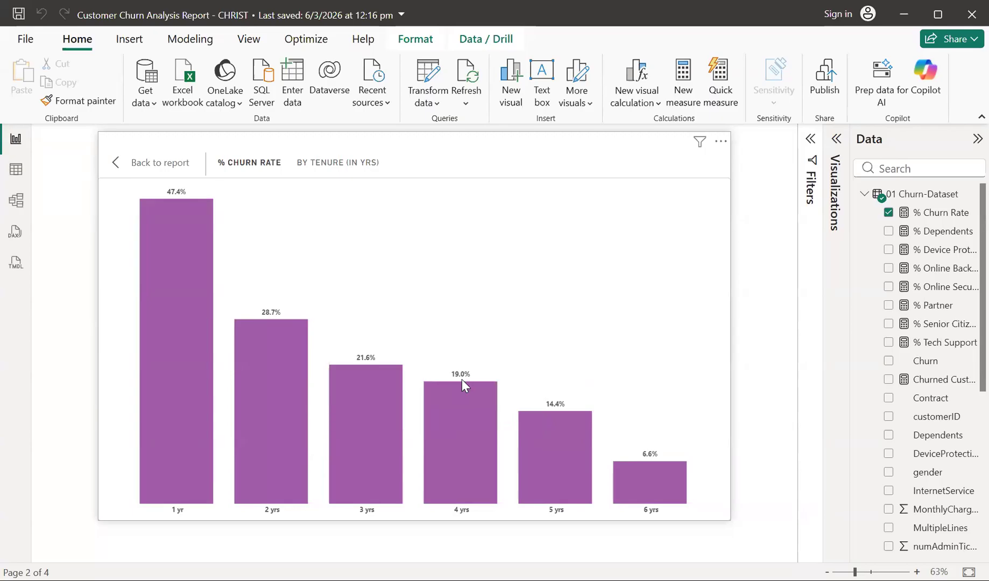
{"action": "mouse_move", "coordinate": [529, 427]}
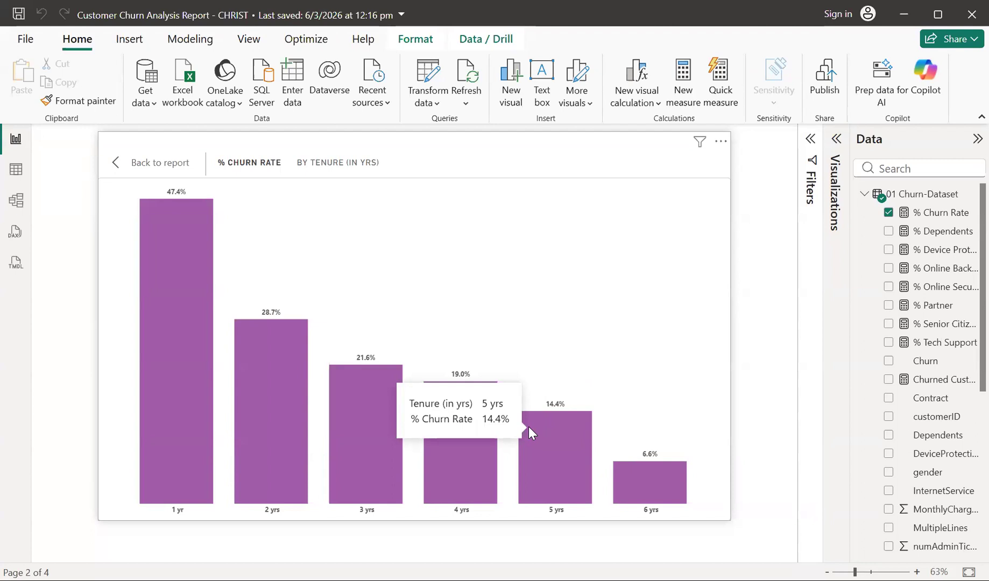
{"action": "mouse_move", "coordinate": [651, 476]}
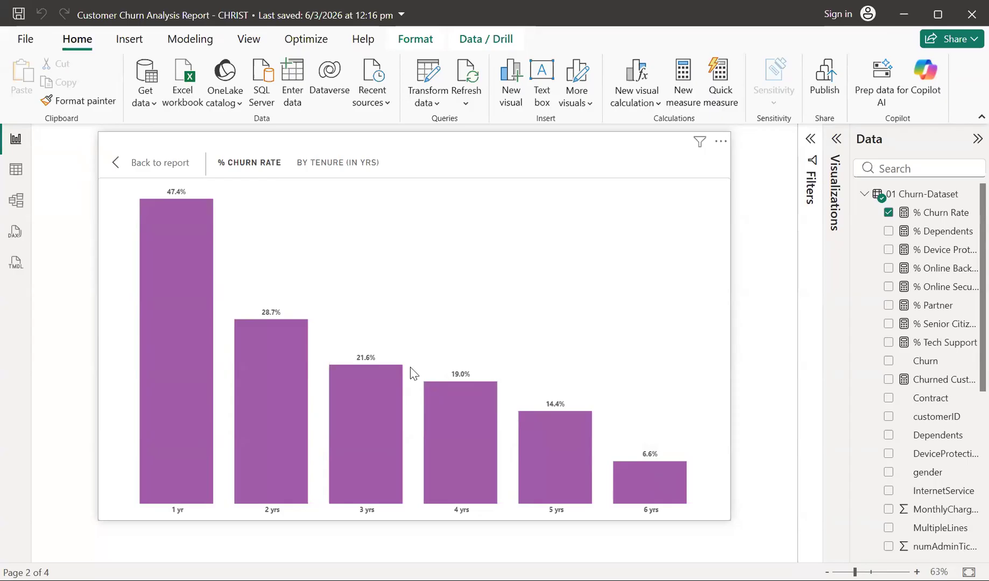
{"action": "left_click", "coordinate": [141, 163]}
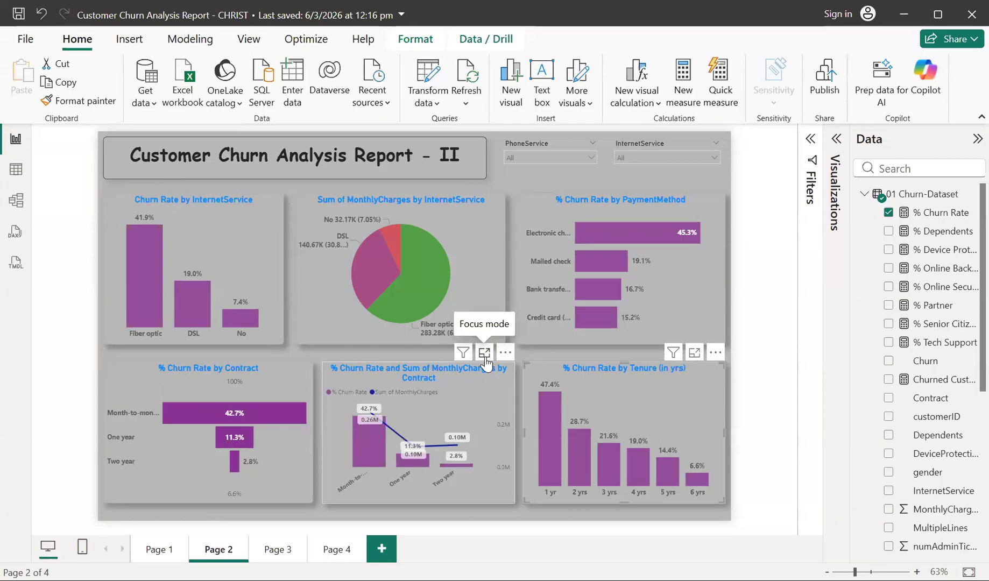
Step: Examine the % Churn Rate and Sum of MonthlyCharges by Contract chart in focus mode for each contract type, and return to the report page
{"action": "left_click", "coordinate": [835, 141]}
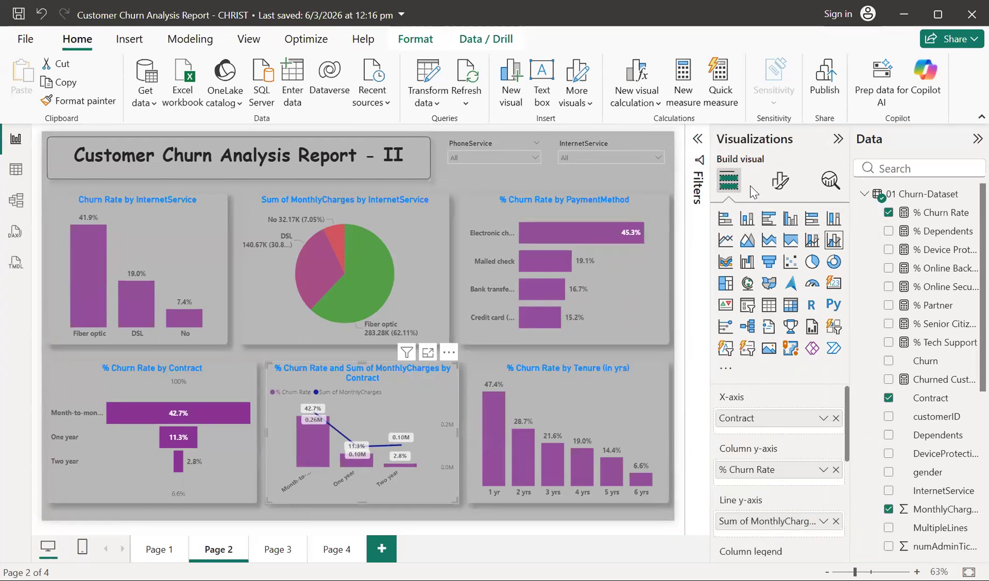
{"action": "left_click", "coordinate": [429, 353]}
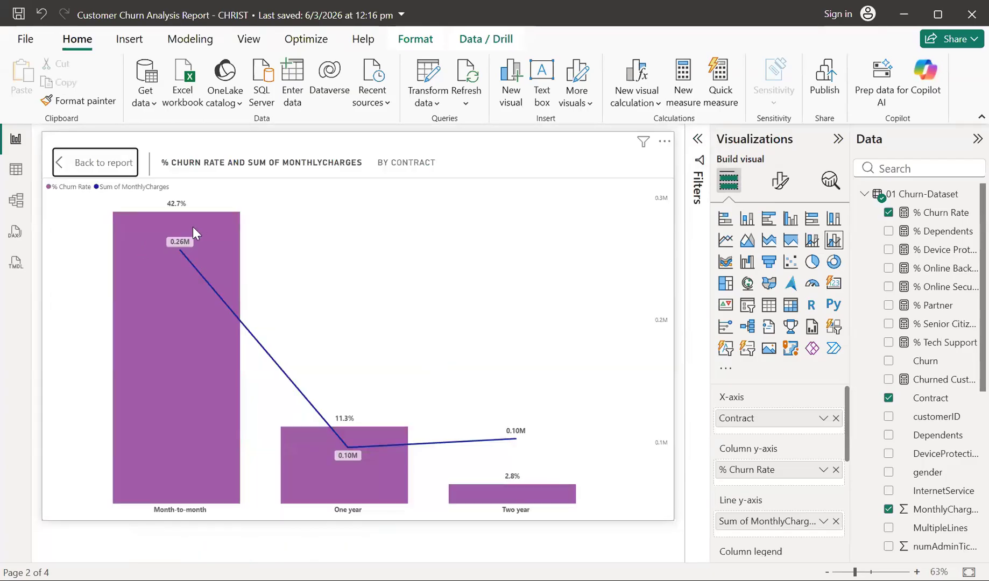
{"action": "mouse_move", "coordinate": [194, 402]}
{"action": "mouse_move", "coordinate": [232, 296]}
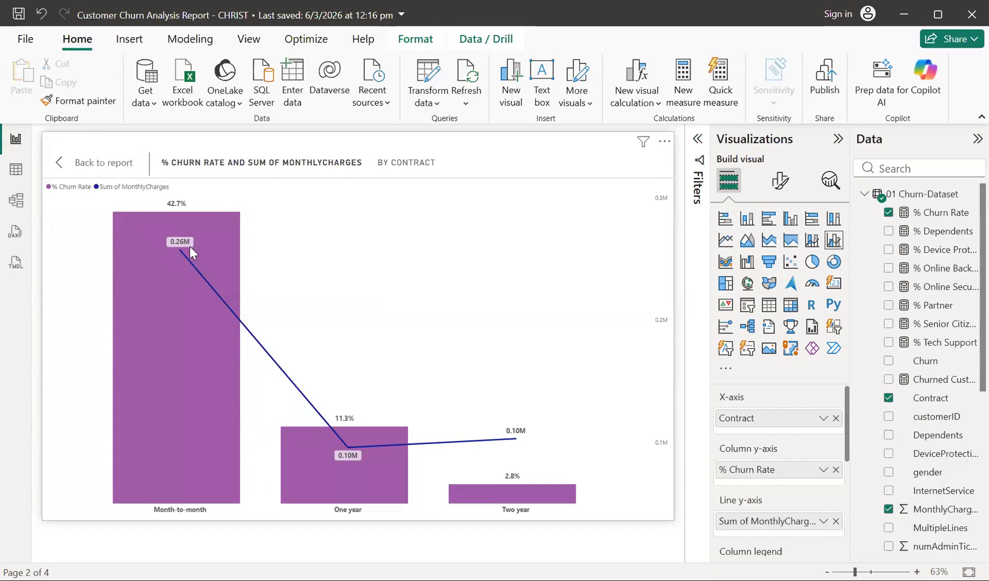
{"action": "mouse_move", "coordinate": [190, 246]}
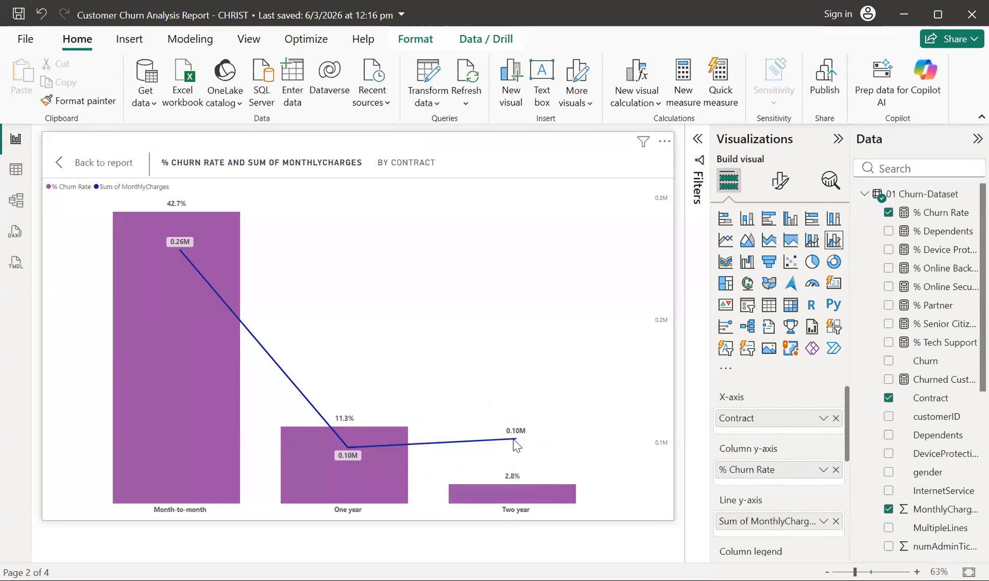
{"action": "mouse_move", "coordinate": [515, 443]}
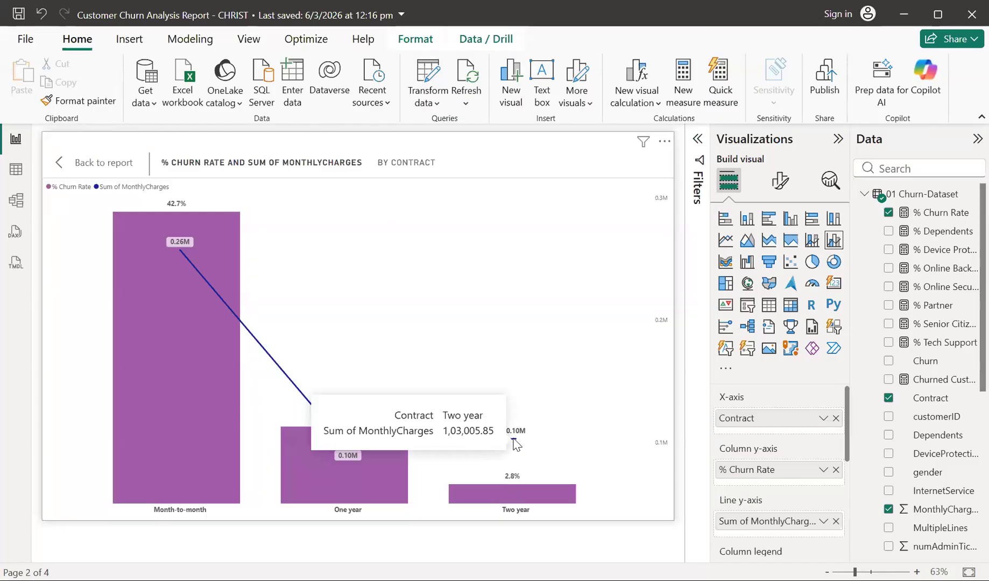
{"action": "mouse_move", "coordinate": [346, 452]}
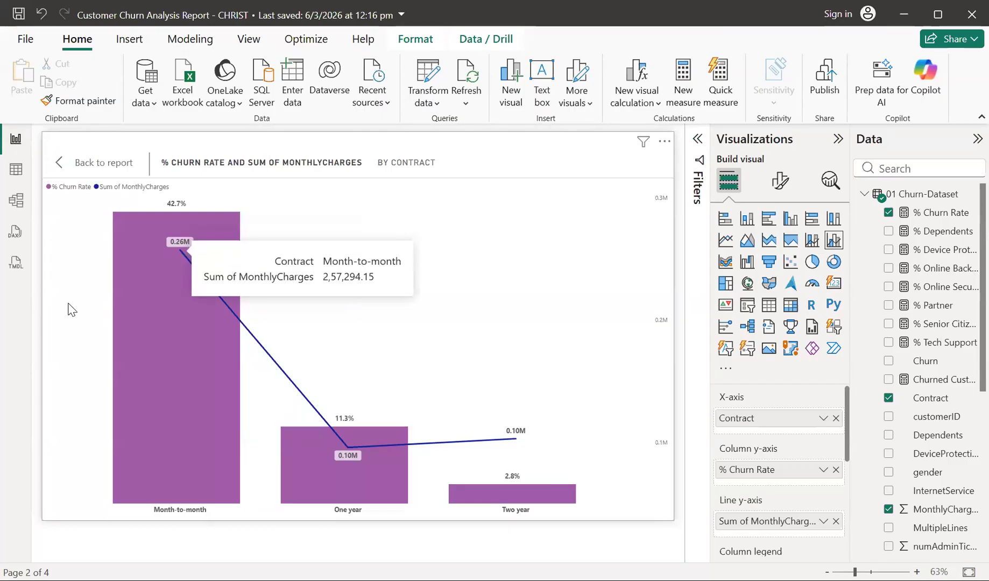
{"action": "left_click", "coordinate": [81, 163]}
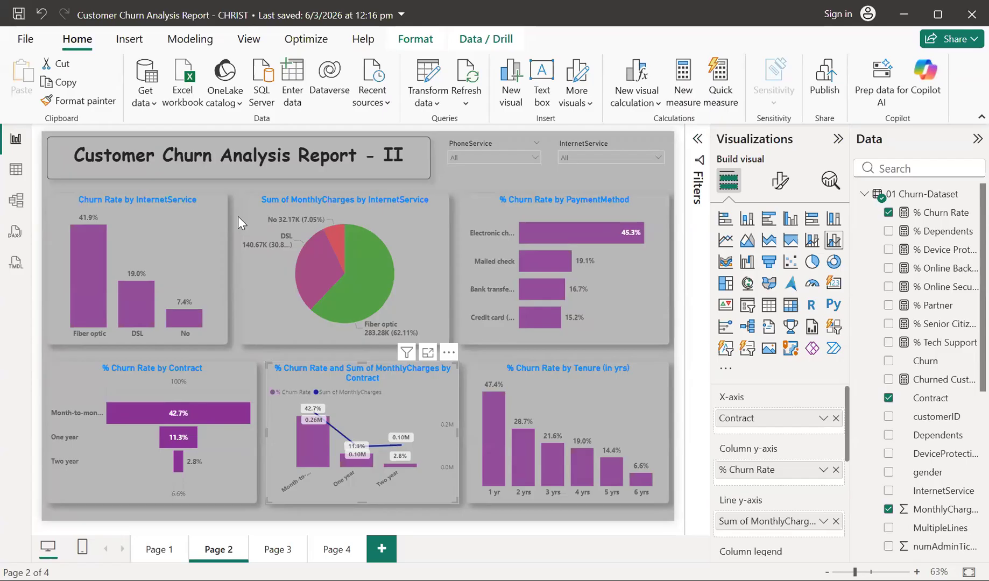
{"action": "mouse_move", "coordinate": [356, 229]}
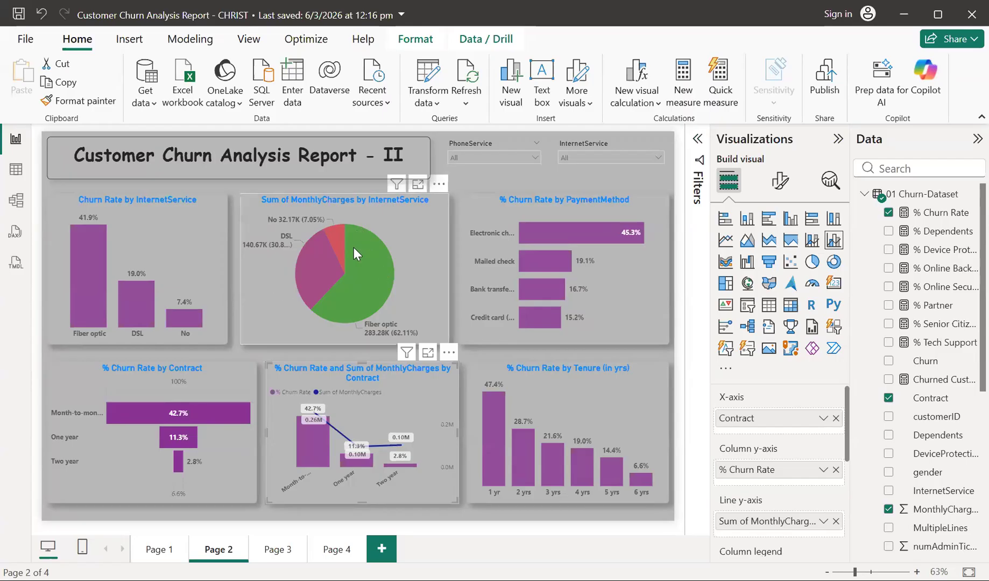
Step: Review Page 2's charts through % Churn Rate by Tenure (in yrs), briefly viewing the Key Influencers page before returning to Page 2
{"action": "mouse_move", "coordinate": [375, 298]}
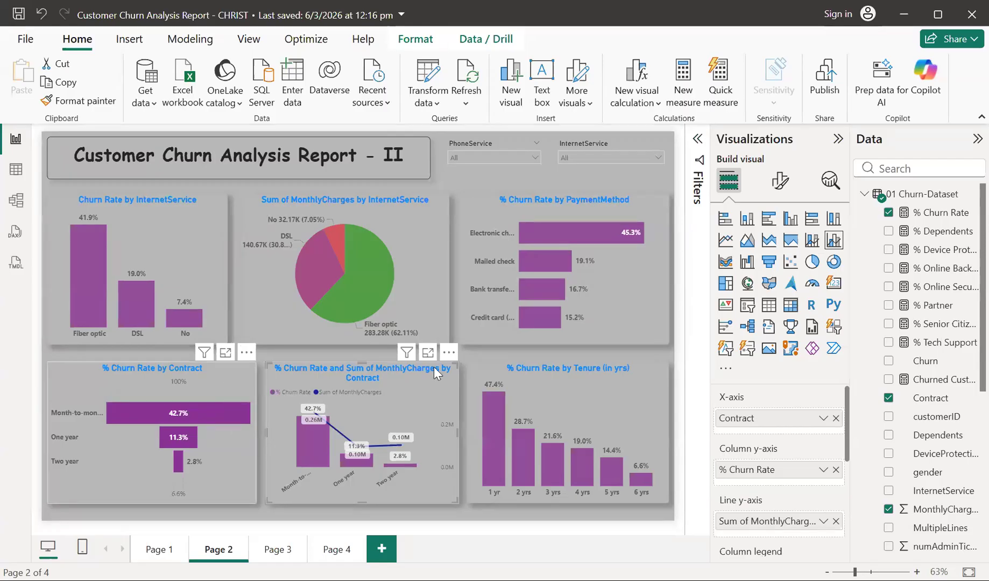
{"action": "left_click", "coordinate": [488, 373]}
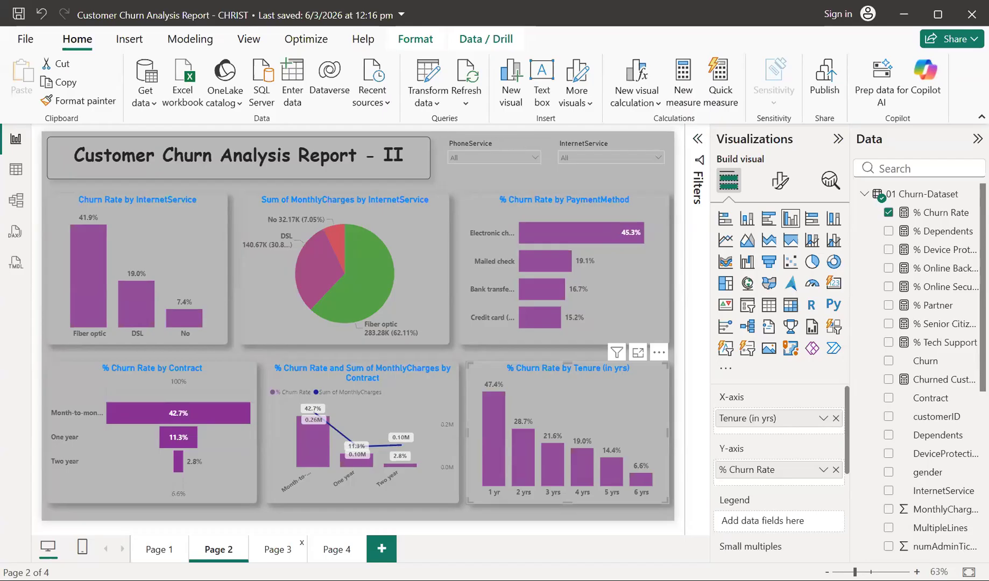
{"action": "left_click", "coordinate": [278, 549]}
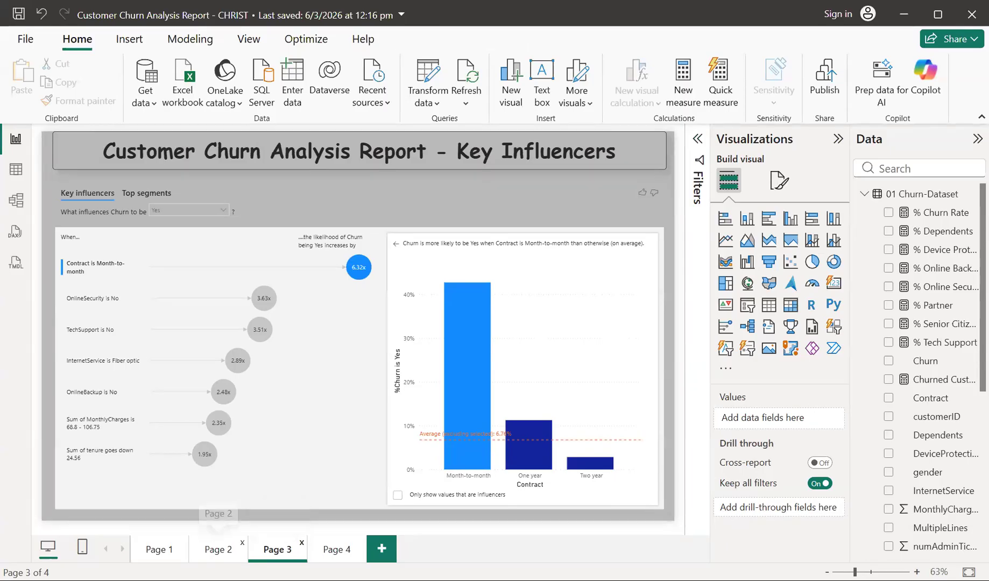
{"action": "left_click", "coordinate": [218, 549]}
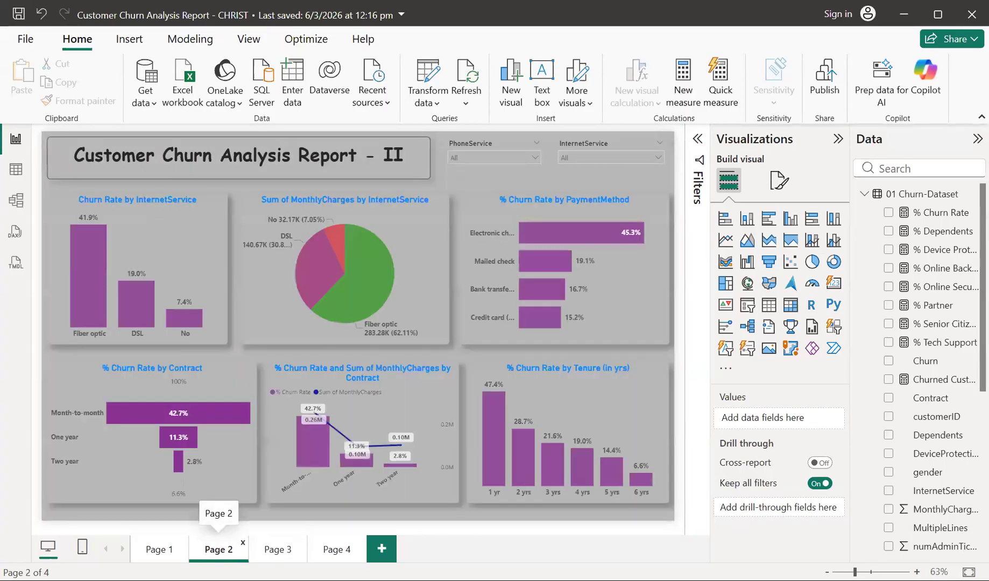
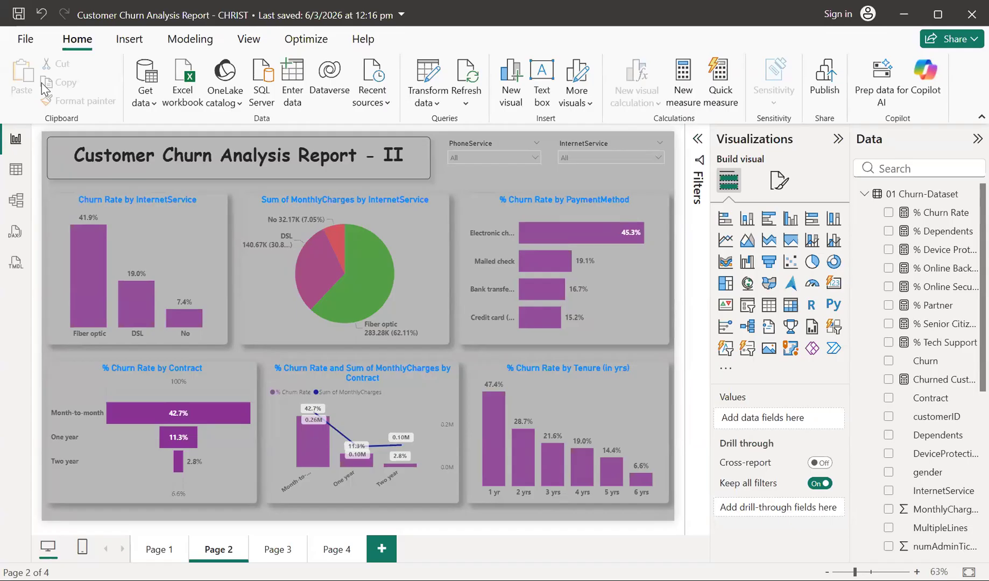
Step: Show the top segments of the Key Influencers visual on Page 3 and examine Segment 1's details in focus mode
{"action": "mouse_move", "coordinate": [612, 165]}
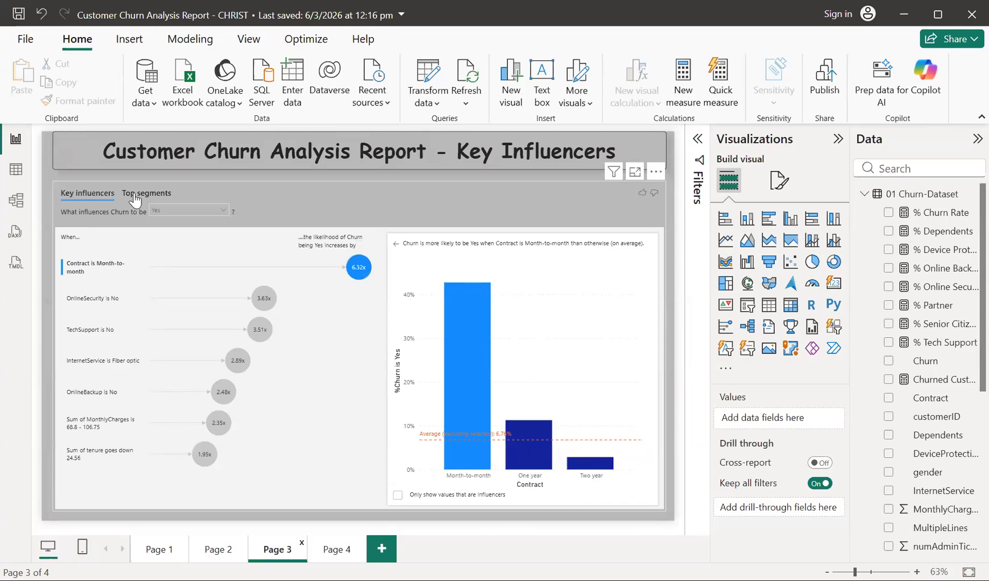
{"action": "left_click", "coordinate": [134, 195]}
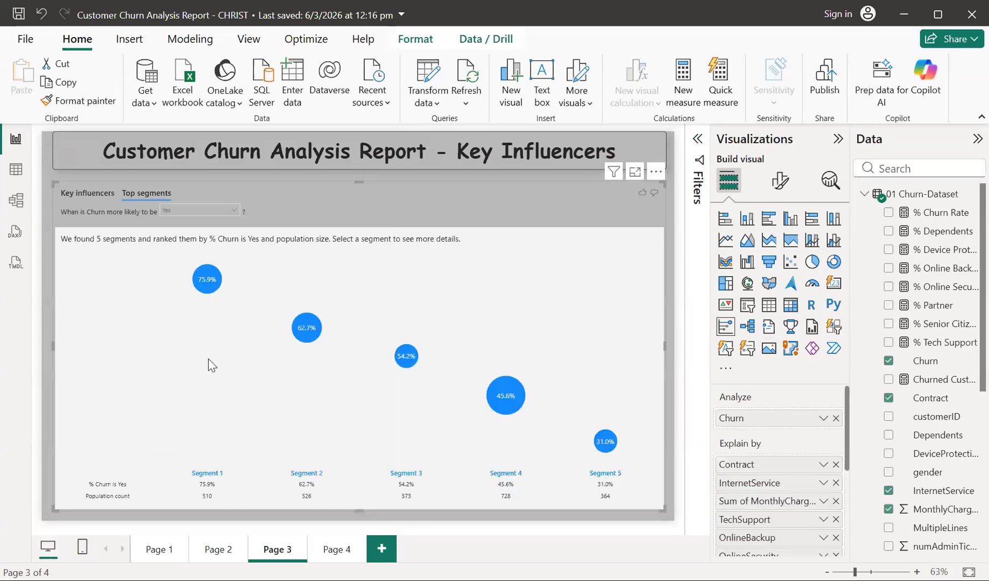
{"action": "left_click", "coordinate": [215, 477]}
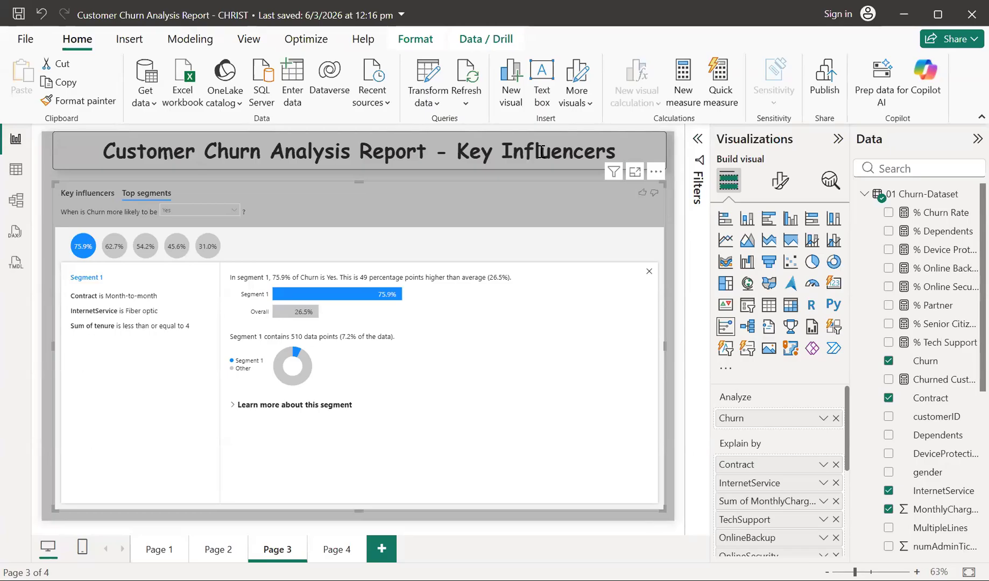
{"action": "left_click", "coordinate": [635, 172]}
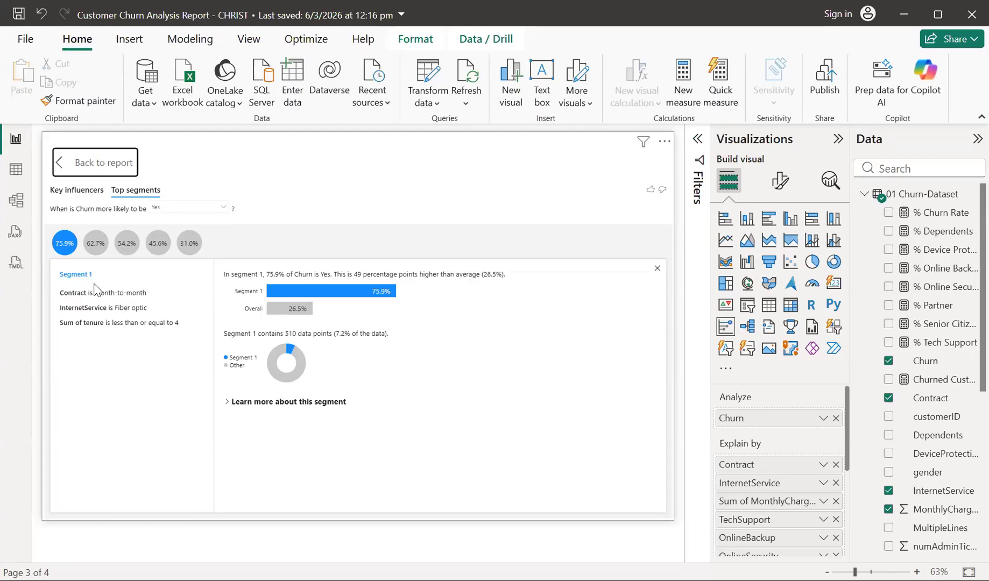
Step: Examine the defining conditions and churn share of Segments 2 to 5 one after another
{"action": "left_click", "coordinate": [96, 245]}
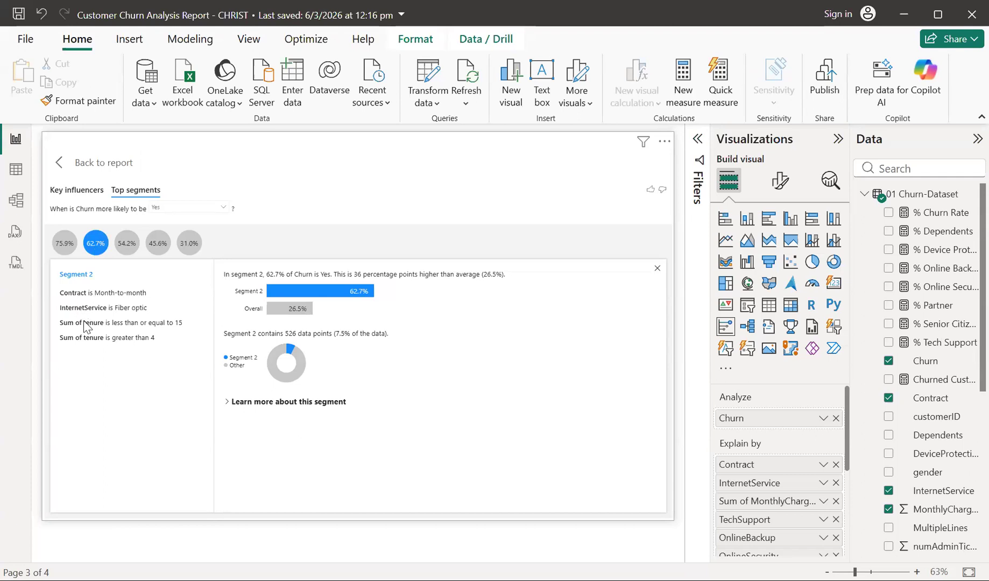
{"action": "left_click", "coordinate": [127, 245]}
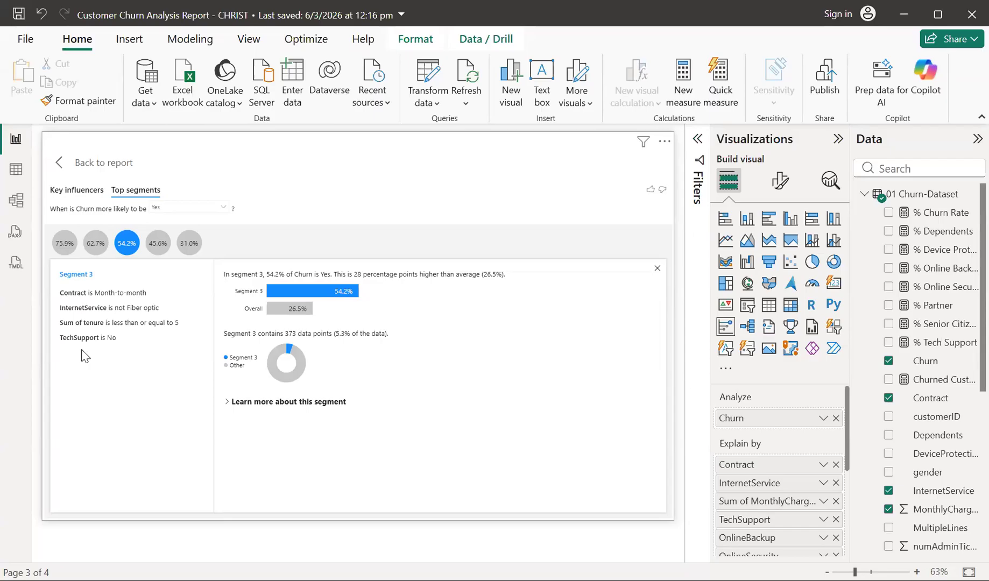
{"action": "left_click", "coordinate": [154, 253]}
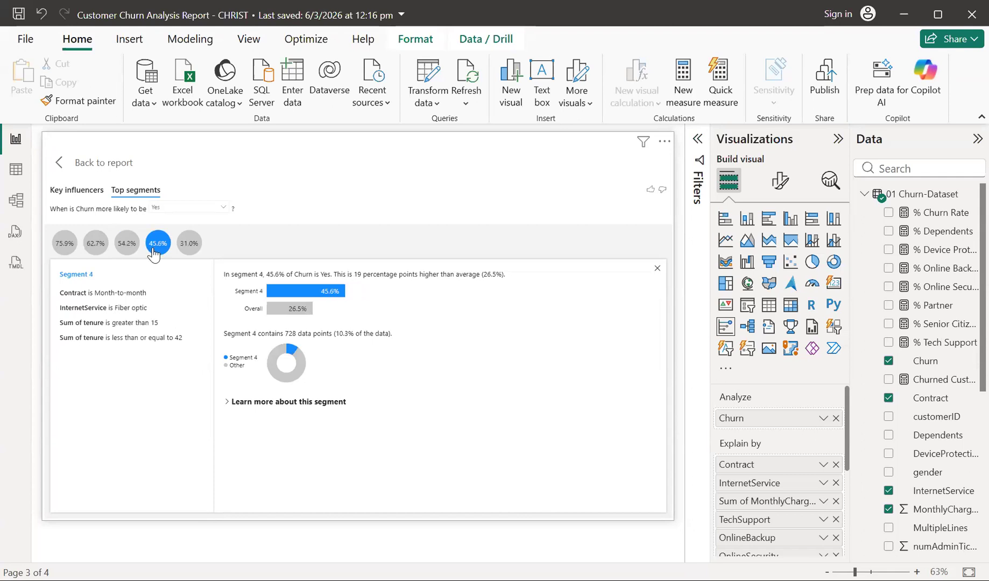
{"action": "left_click", "coordinate": [187, 254]}
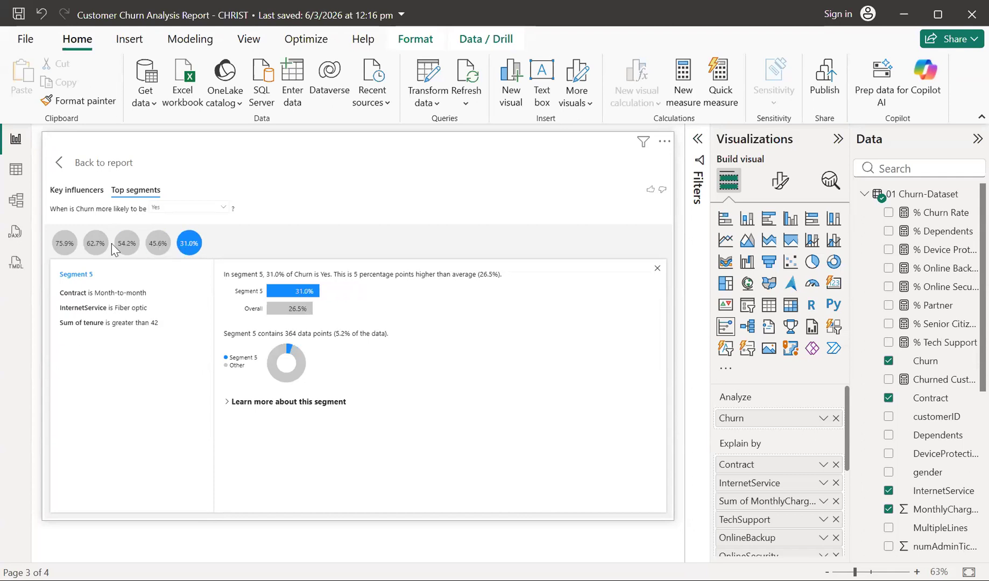
Step: Review the key influencers view of churn, and leave focus mode to read the Final Insights & Recommendations on Page 4
{"action": "left_click", "coordinate": [65, 193]}
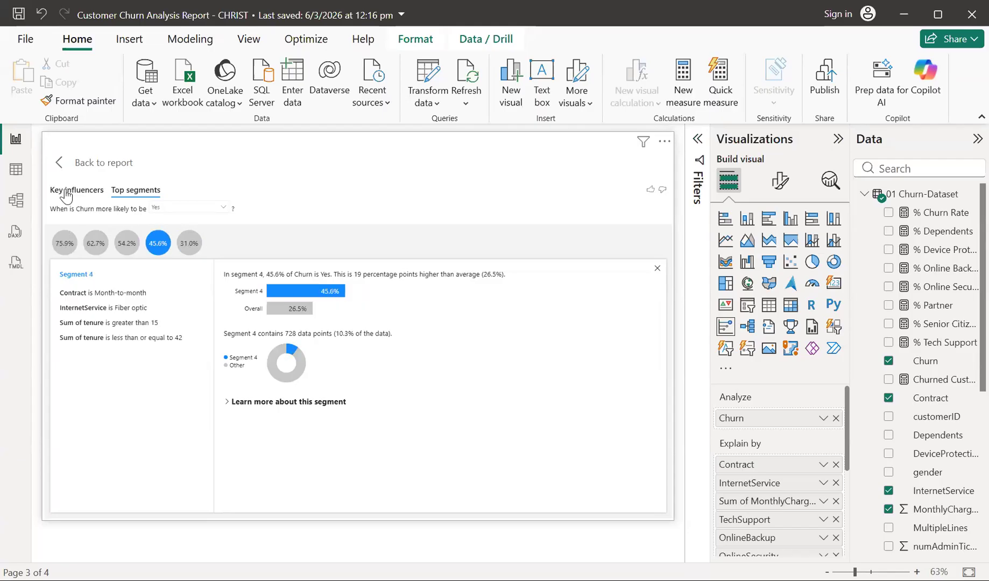
{"action": "left_click", "coordinate": [66, 194]}
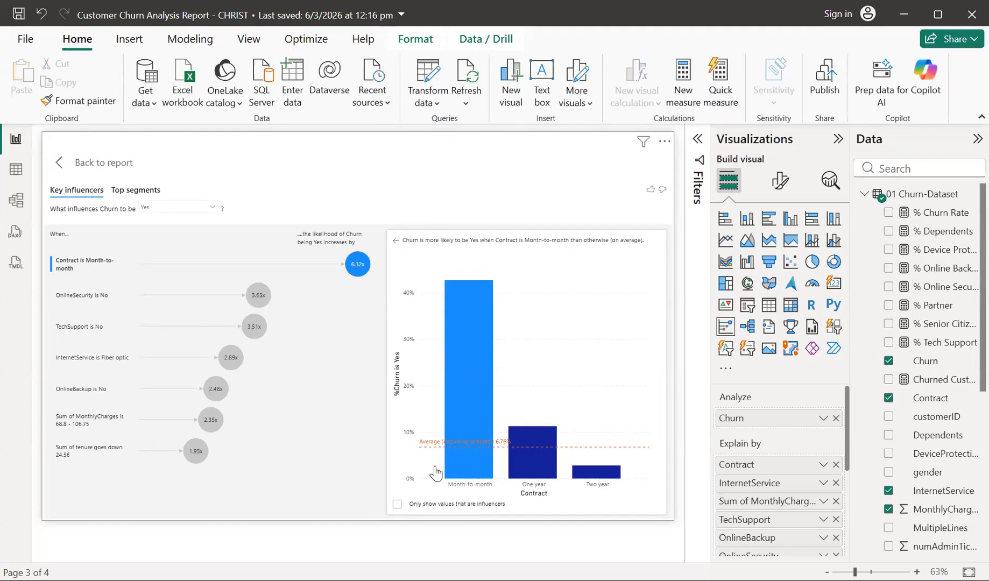
{"action": "left_click", "coordinate": [111, 163]}
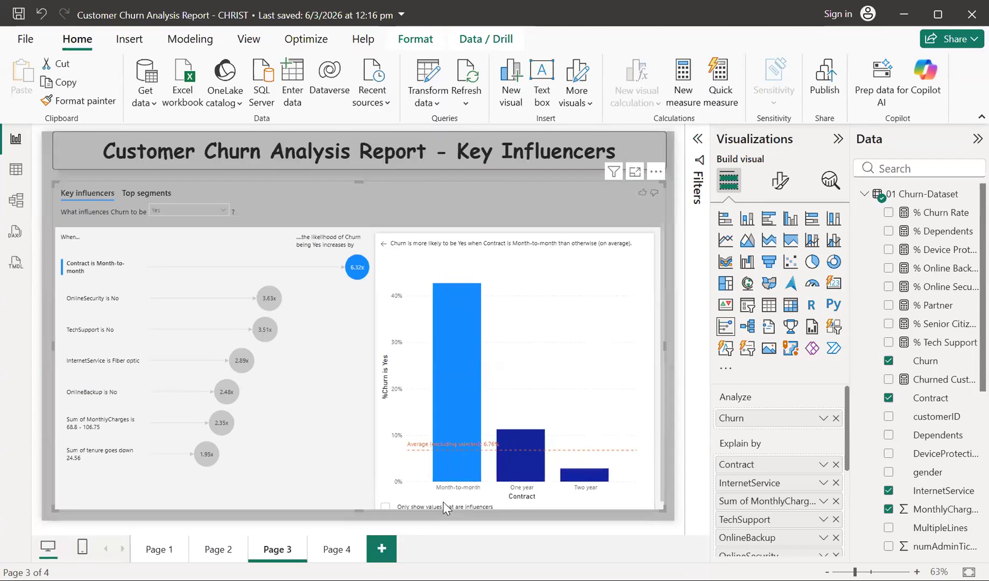
{"action": "left_click", "coordinate": [338, 553]}
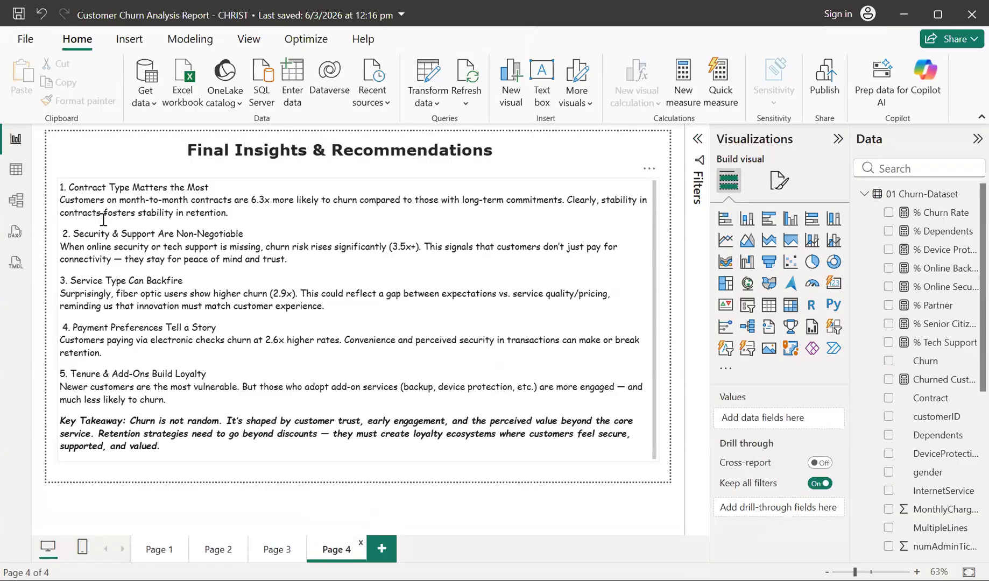